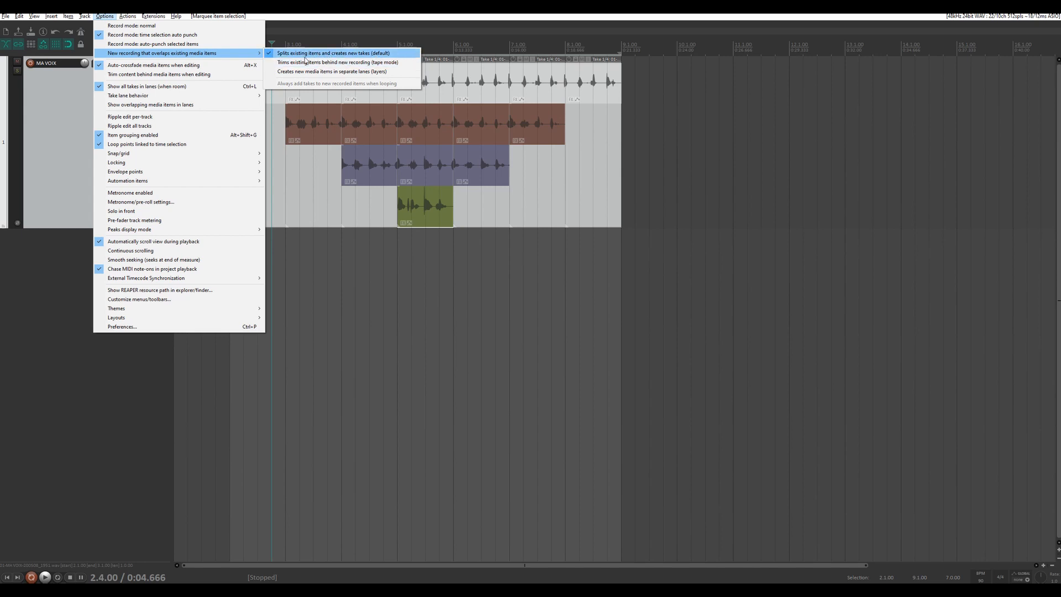
# - Set new recordings that overlap existing media items to split existing items and create new takes
pyautogui.click(359, 53)
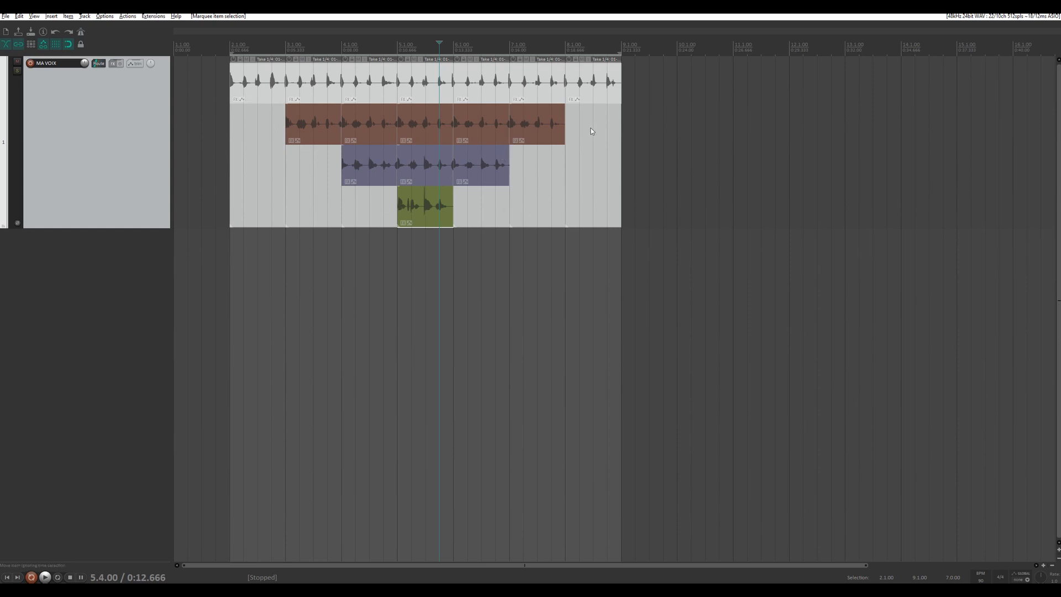
# - Select the media items at bars 2 and 3 of the MA VOIX track to examine their take lanes
pyautogui.click(250, 134)
pyautogui.click(254, 87)
pyautogui.click(256, 128)
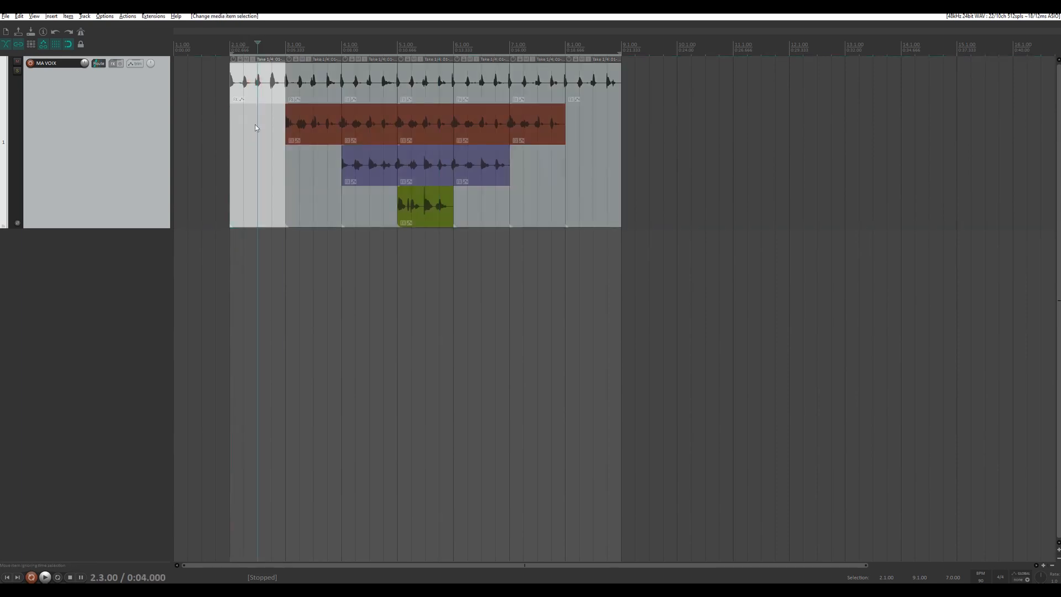
pyautogui.click(309, 87)
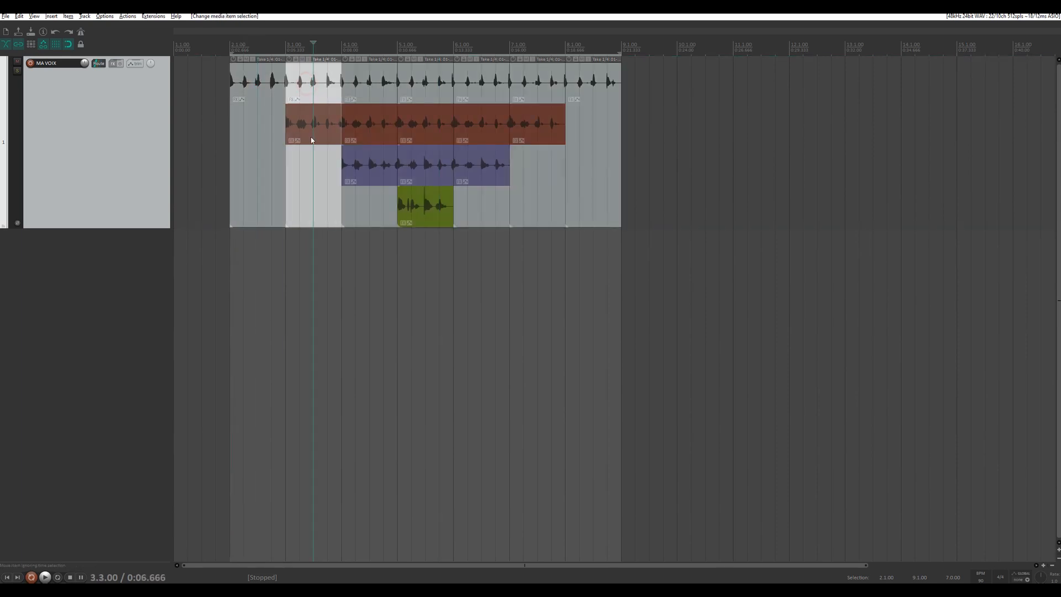
pyautogui.click(269, 78)
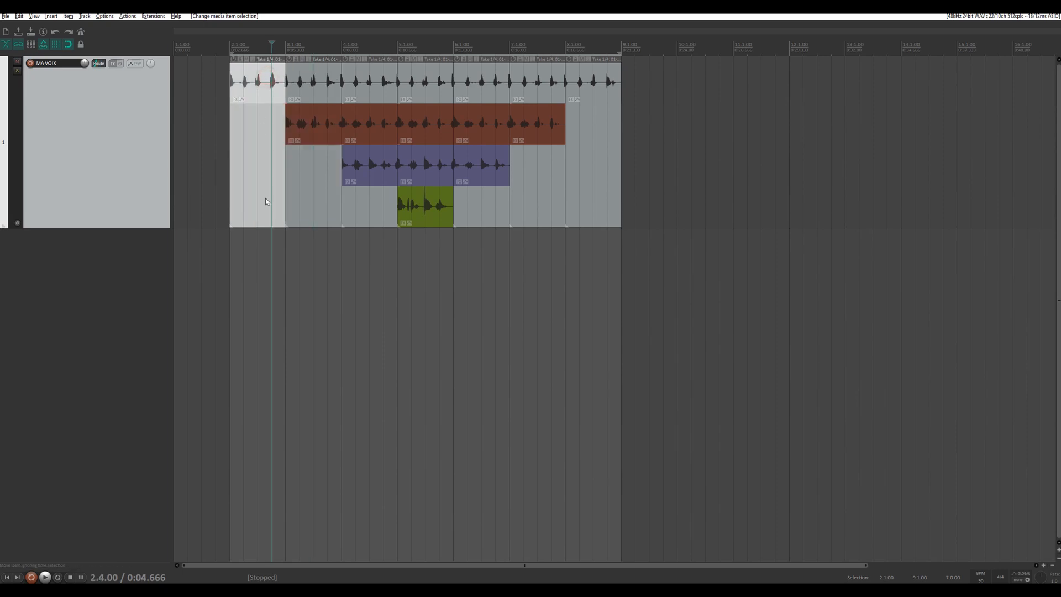
# - Select the bar 5 item and audition its first take from 5.1.00
pyautogui.click(412, 79)
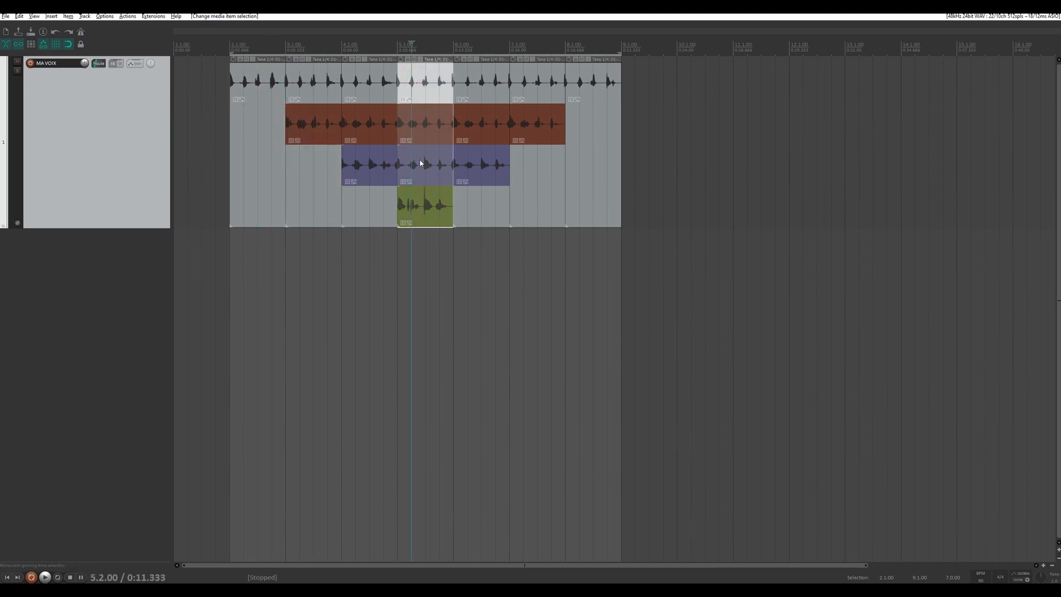
pyautogui.click(398, 44)
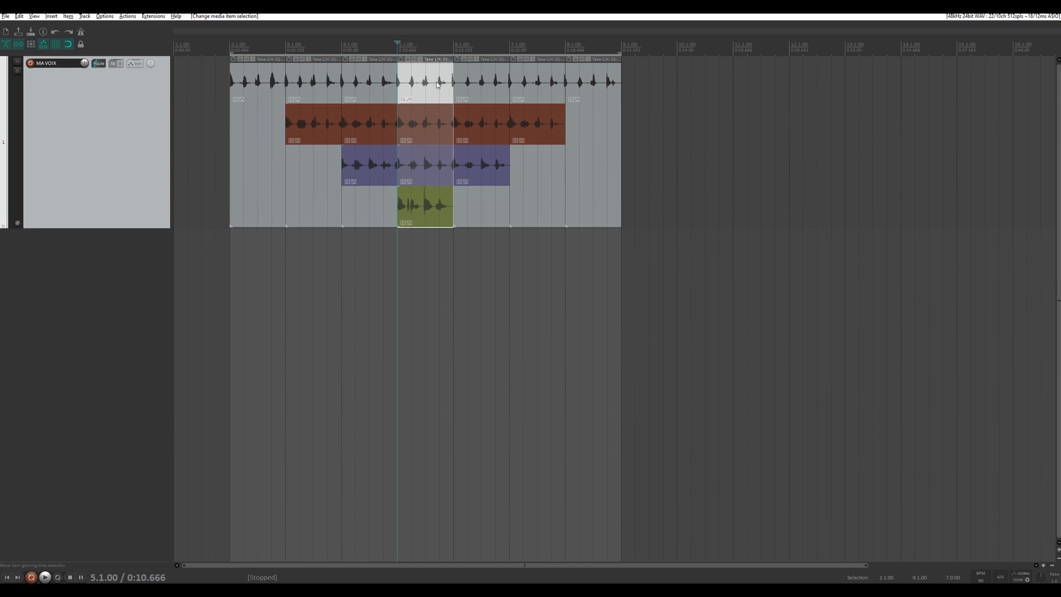
pyautogui.press('space')
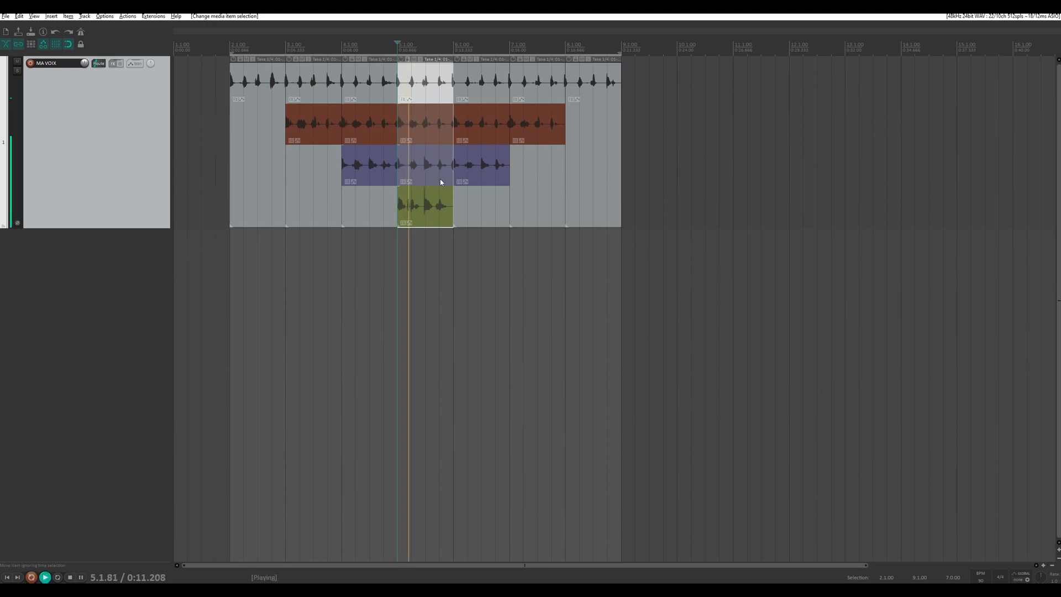
pyautogui.press('space')
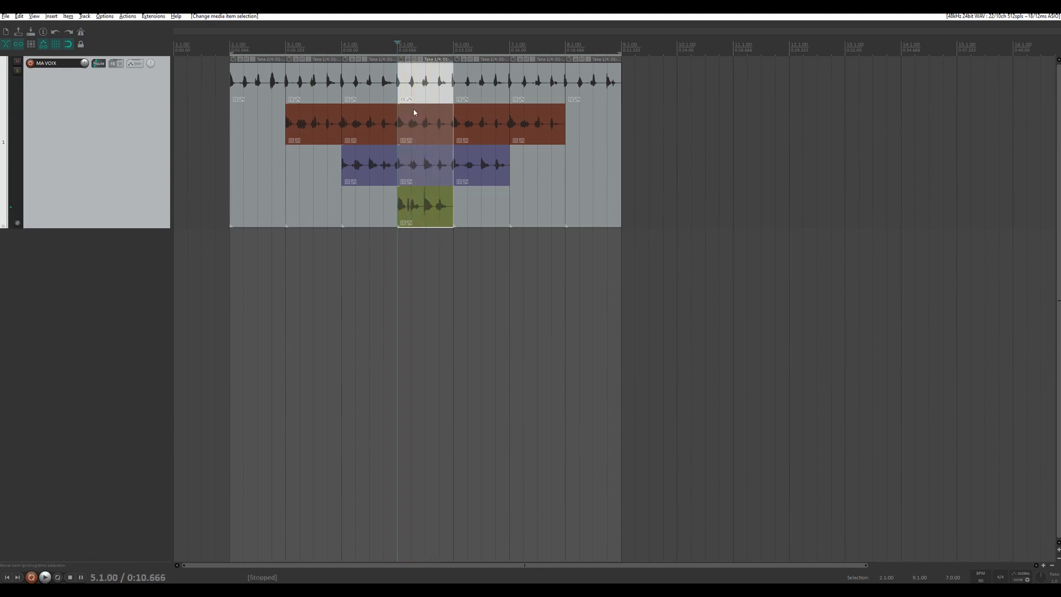
# - Activate the second take of the bar 5 item and audition it from 5.1.00
pyautogui.click(416, 121)
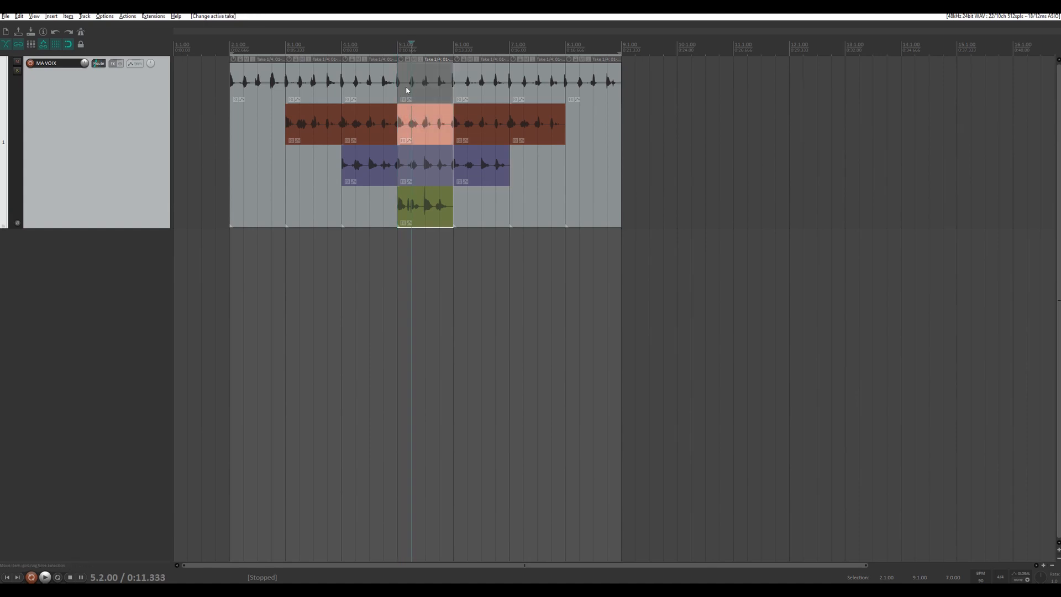
pyautogui.click(399, 48)
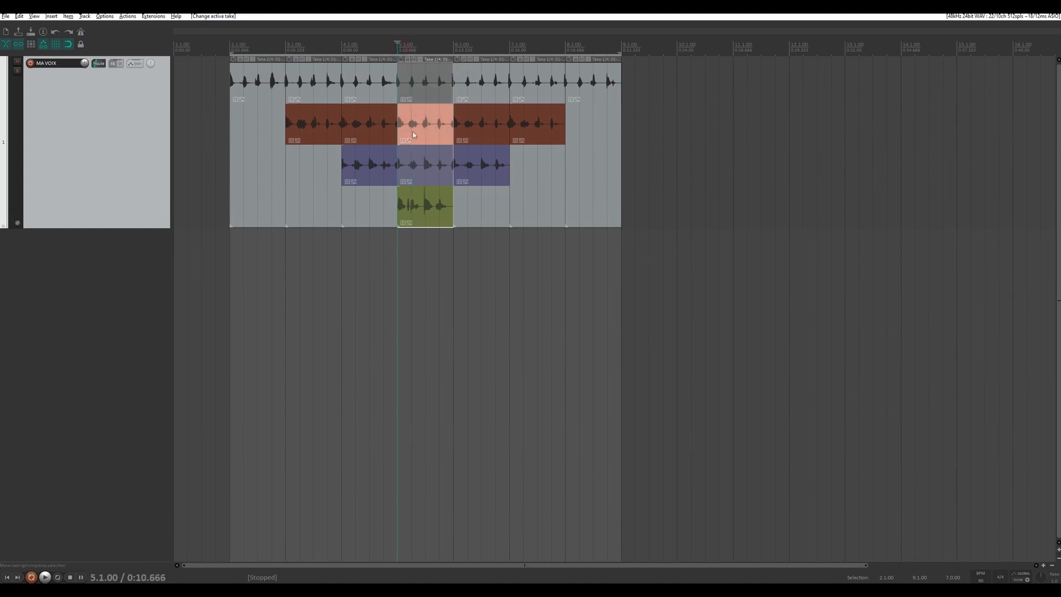
pyautogui.press('space')
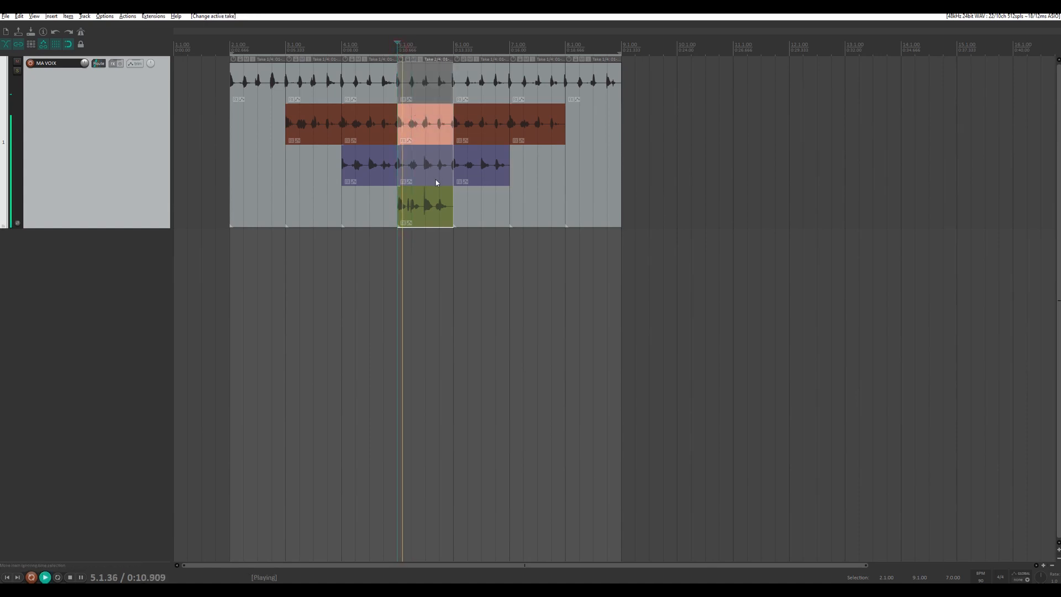
pyautogui.press('space')
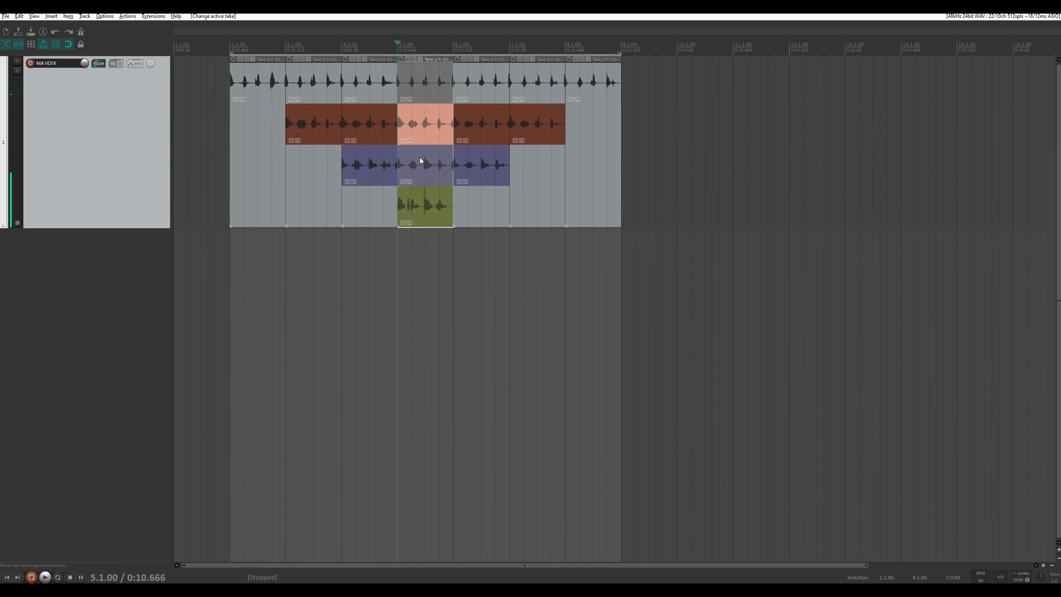
# - Cycle the bar 5 item through its third and fourth takes and back to the first
pyautogui.click(425, 165)
pyautogui.click(425, 204)
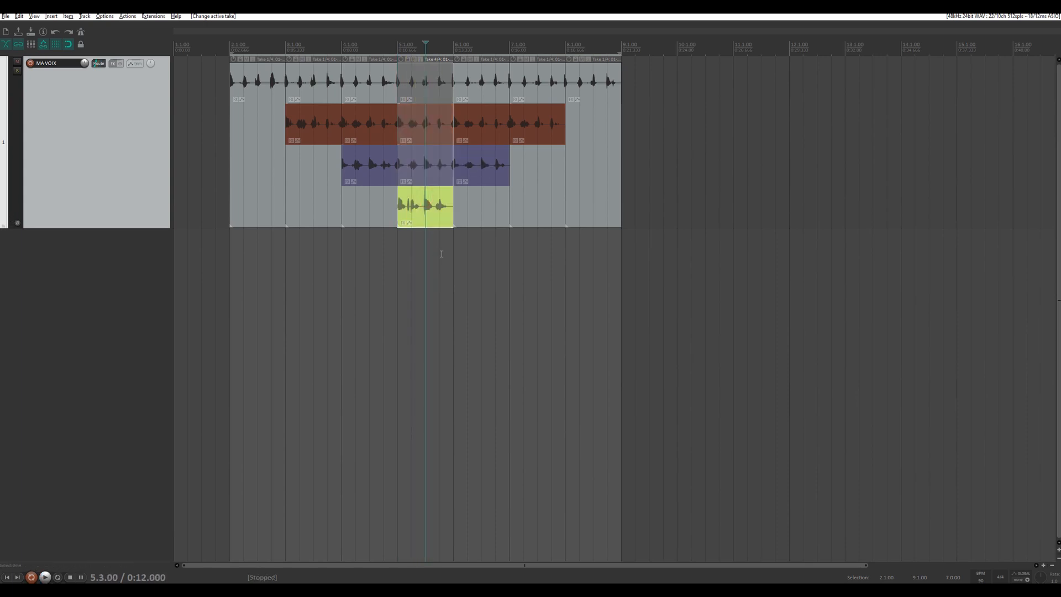
pyautogui.click(430, 80)
# - Switch the bar 6 item between its three takes, ending on the first
pyautogui.click(478, 82)
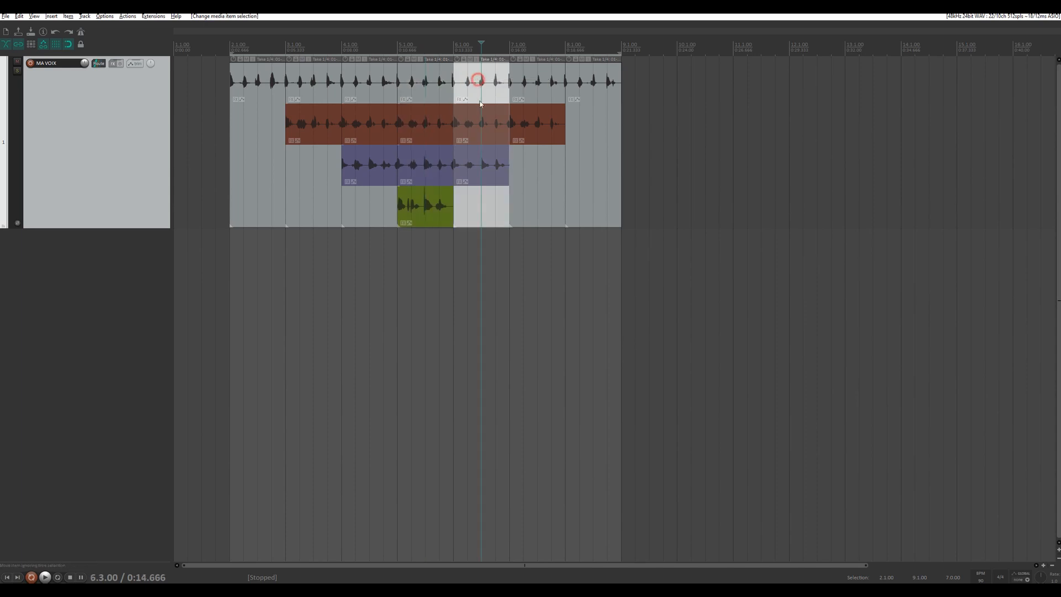
pyautogui.click(481, 122)
pyautogui.click(479, 164)
pyautogui.click(484, 105)
pyautogui.click(482, 82)
# - Make the third take active in the bar 5 item and the second take active in the bar 4 item
pyautogui.click(424, 132)
pyautogui.click(425, 165)
pyautogui.click(361, 161)
pyautogui.click(370, 115)
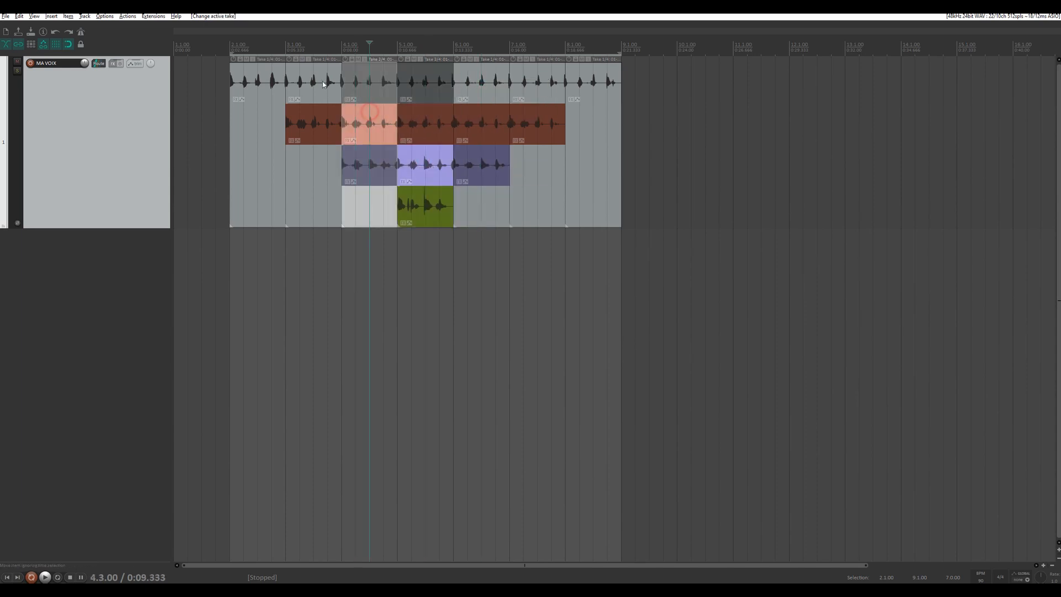
# - Activate the second take in the bar 3 and bar 7 items and the first take in the bar 4 item
pyautogui.click(320, 79)
pyautogui.click(322, 119)
pyautogui.click(370, 74)
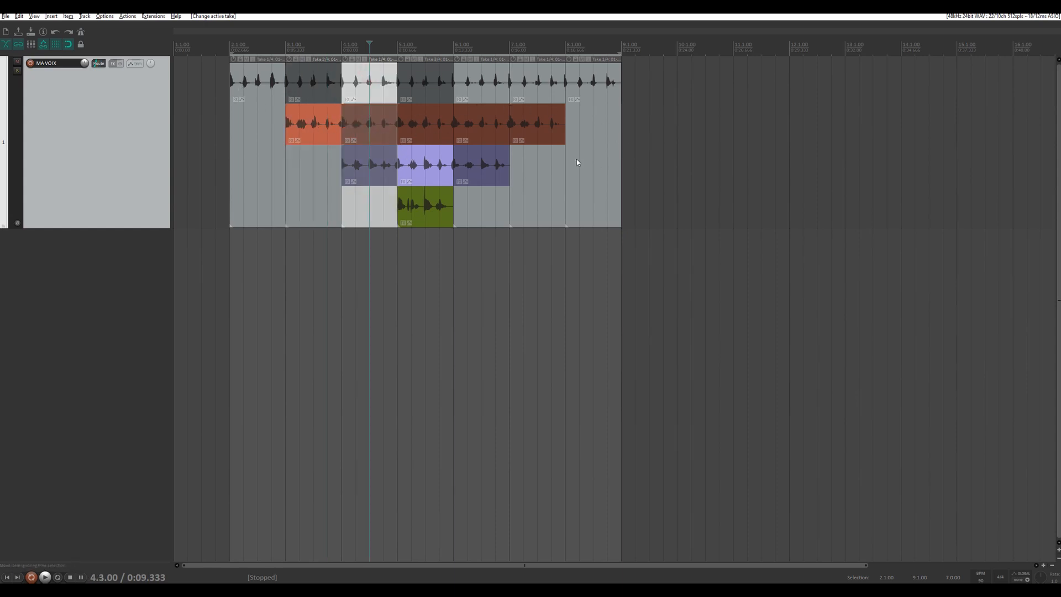
pyautogui.click(522, 116)
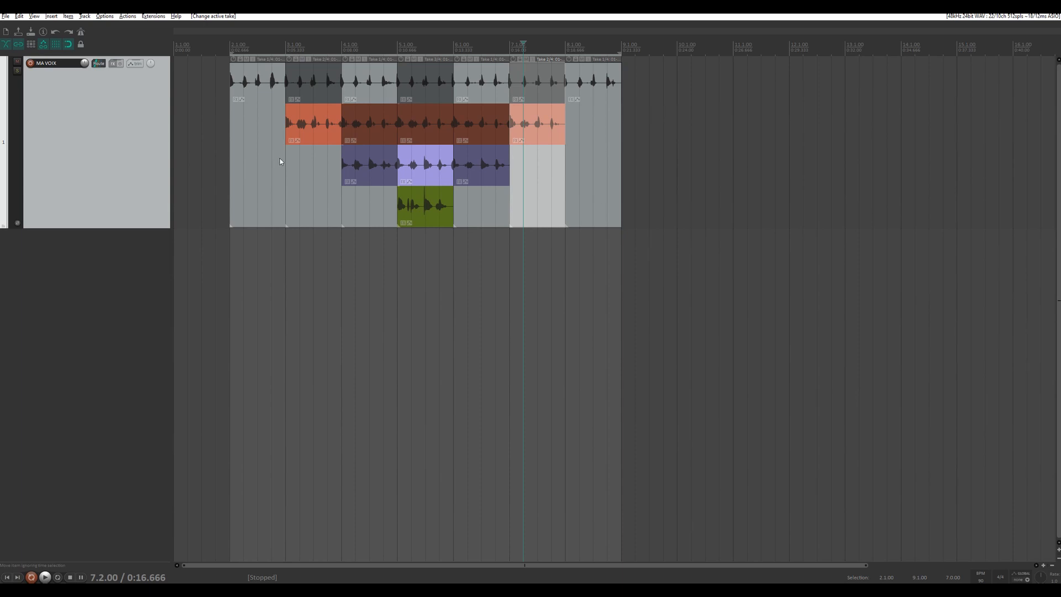
# - Allow selecting empty take lanes and activate the empty second lane of the bar 2 item
pyautogui.click(258, 137)
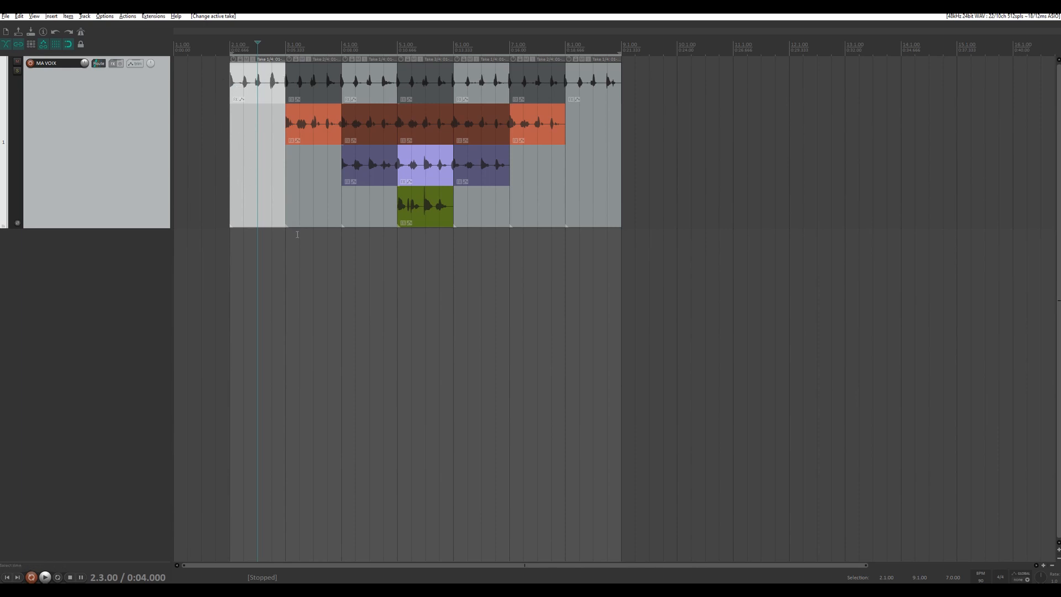
pyautogui.click(273, 165)
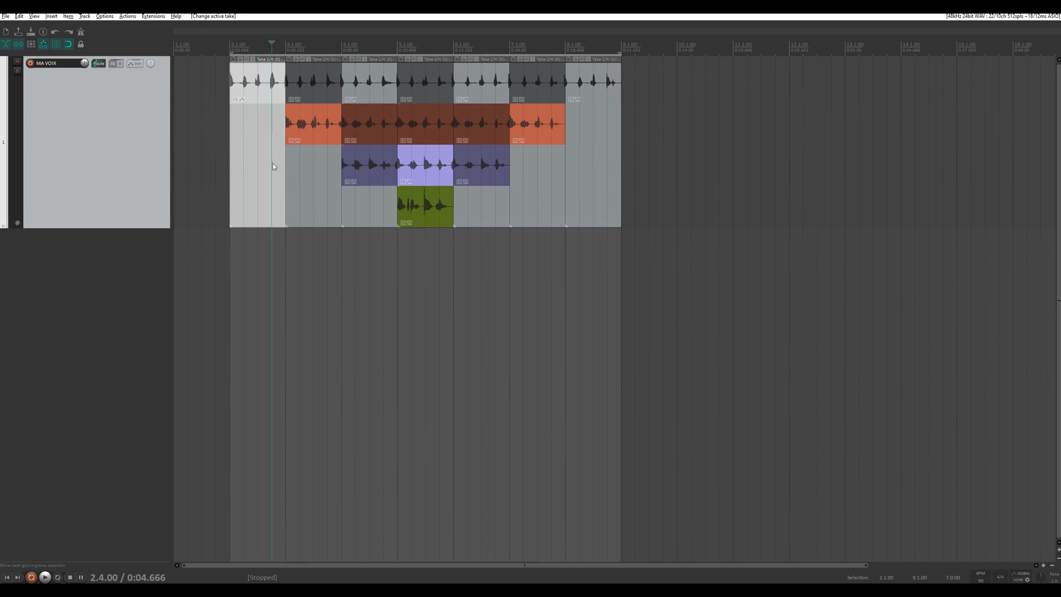
pyautogui.click(105, 16)
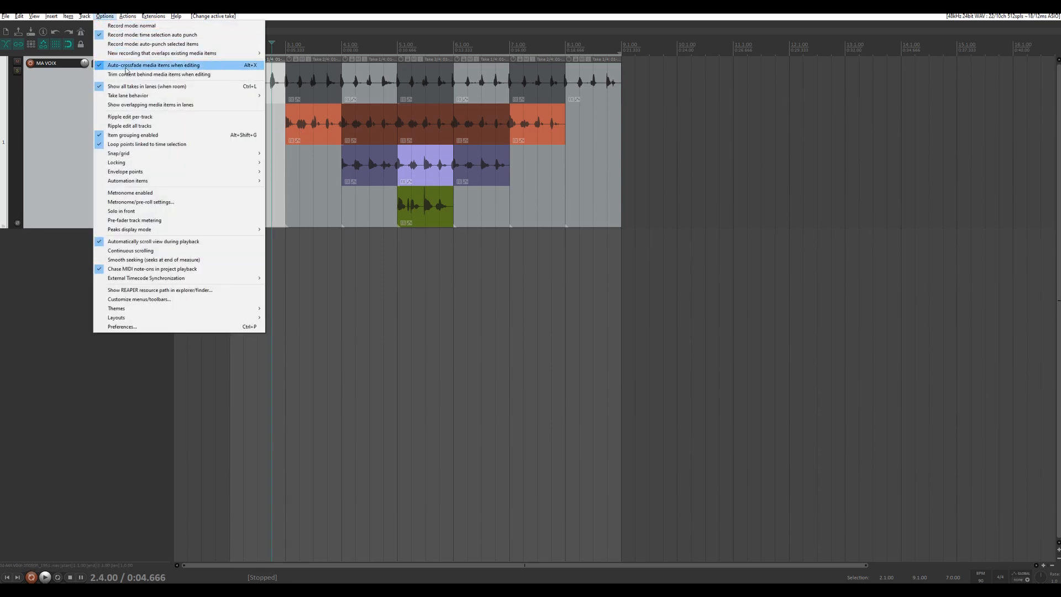
pyautogui.moveTo(132, 95)
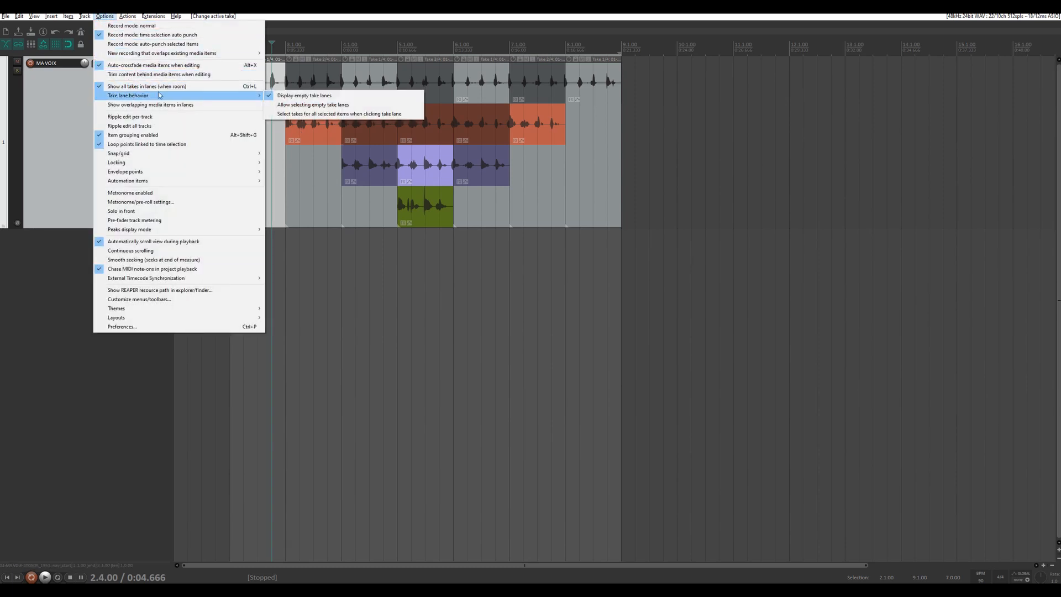
pyautogui.click(311, 106)
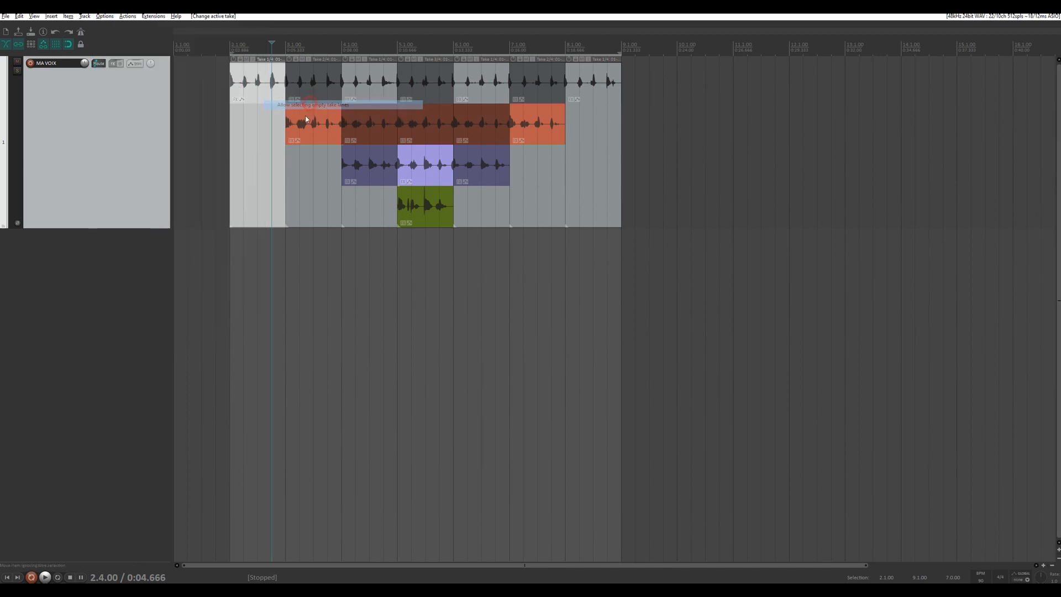
pyautogui.click(255, 135)
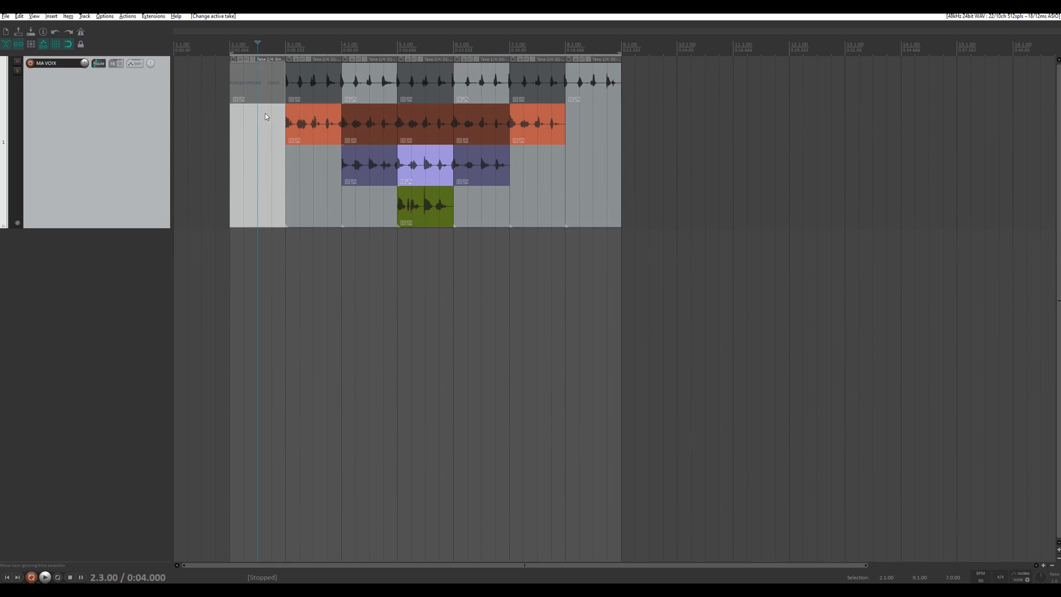
# - Turn off the display of empty take lanes
pyautogui.click(105, 15)
pyautogui.moveTo(141, 96)
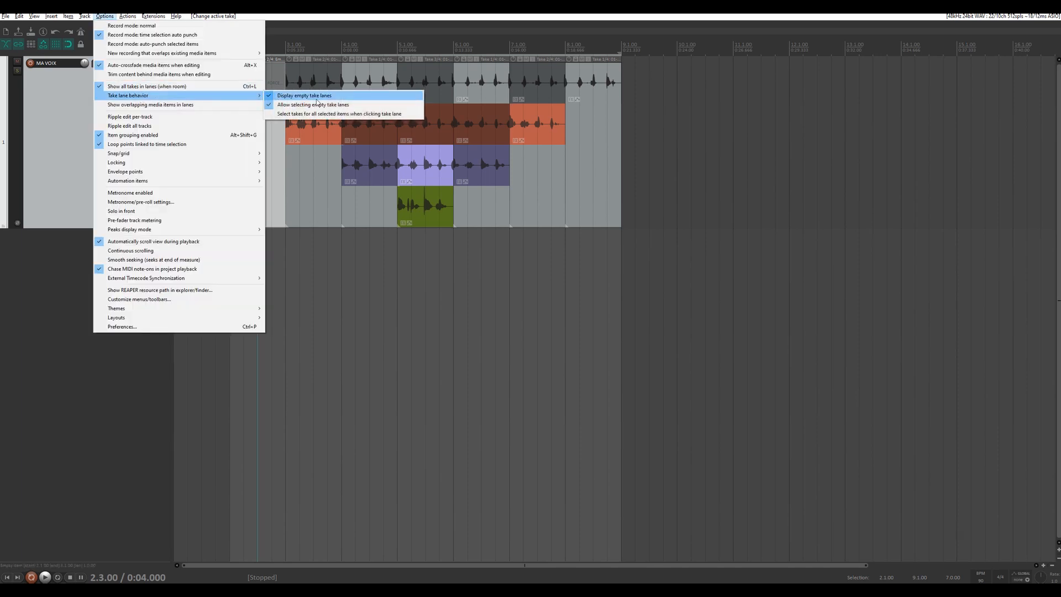
pyautogui.click(282, 95)
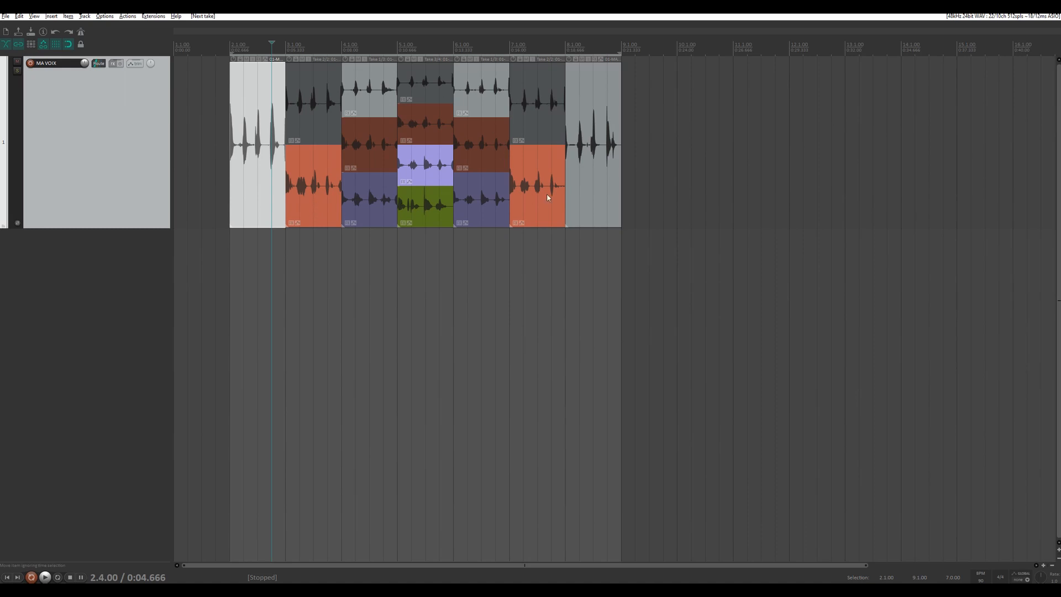
# - Turn the display of empty take lanes back on
pyautogui.click(105, 17)
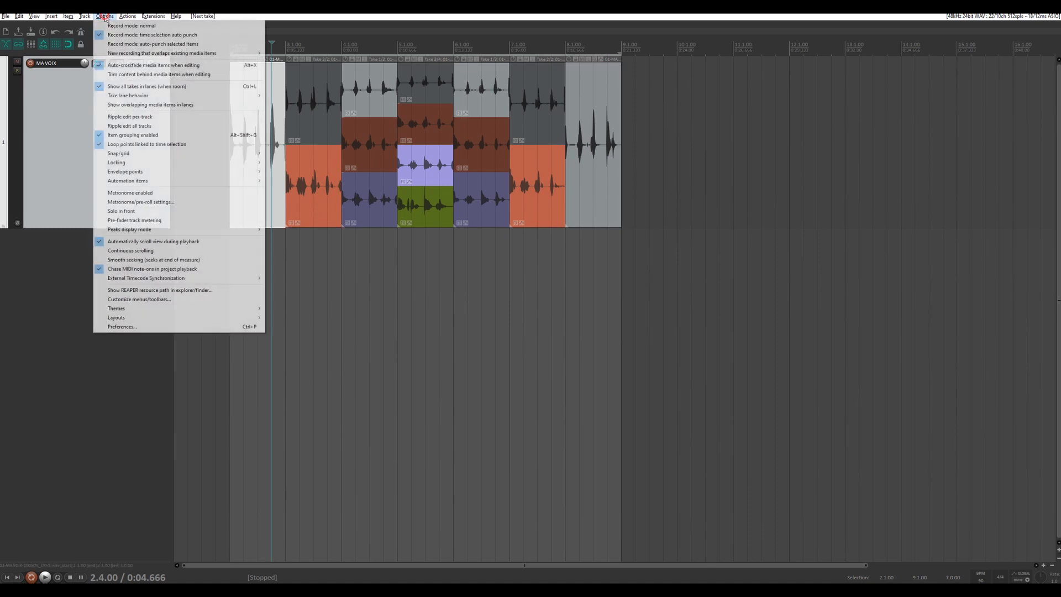
pyautogui.moveTo(221, 95)
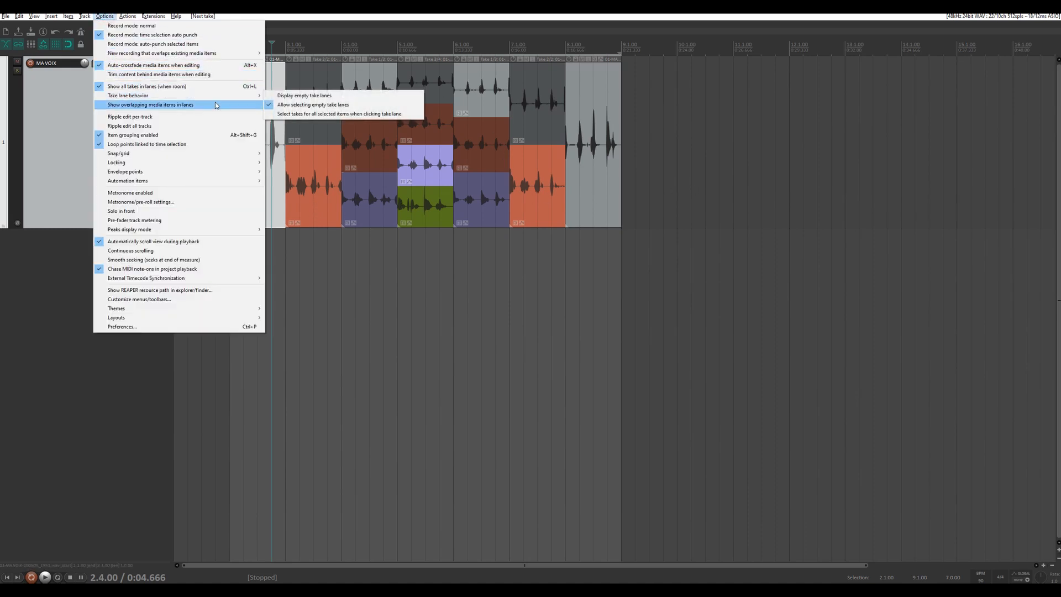
pyautogui.click(324, 104)
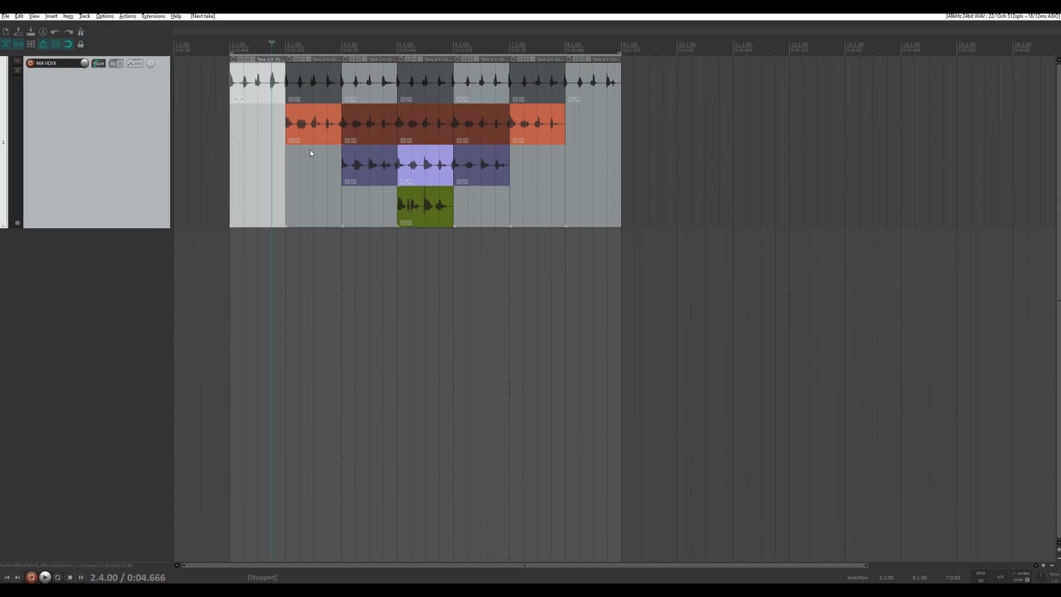
# - Select all media items on the MA VOIX track and make the first take active in the bar 3, 5 and 7 items
pyautogui.click(104, 16)
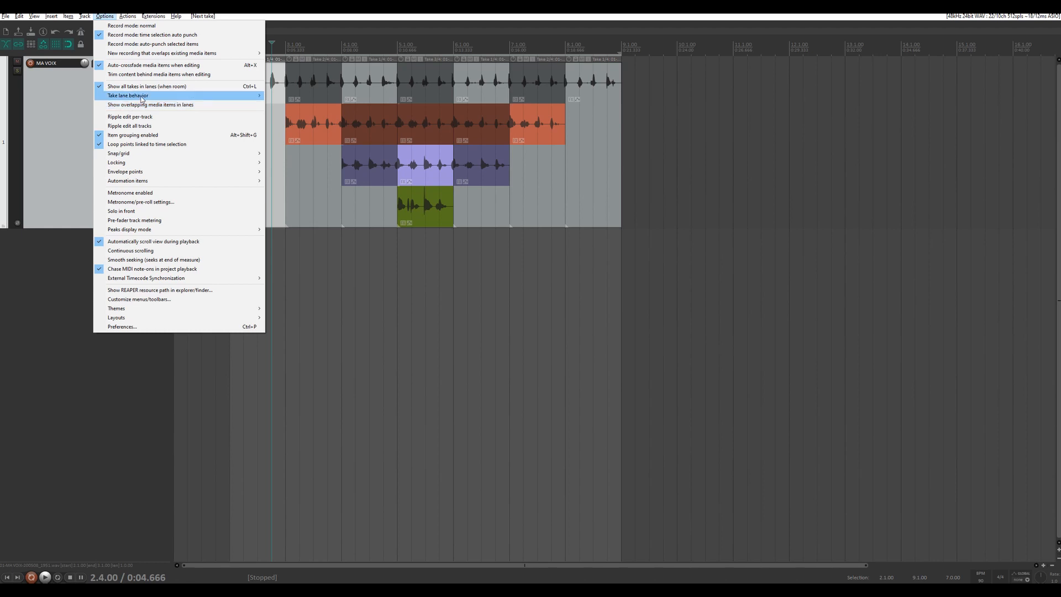
pyautogui.moveTo(130, 97)
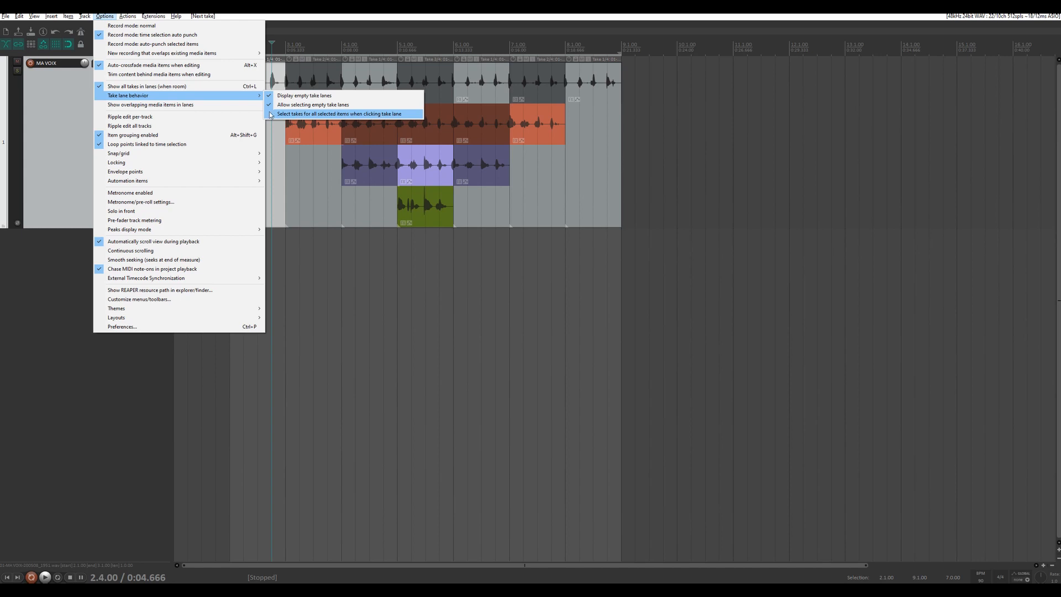
pyautogui.click(341, 274)
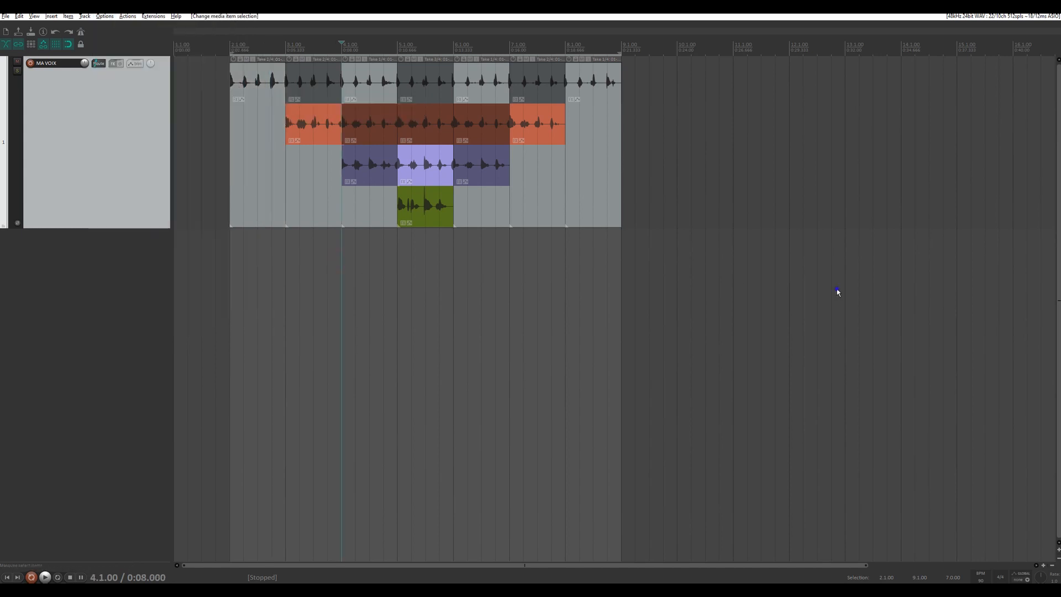
pyautogui.moveTo(838, 292); pyautogui.dragTo(210, 72)
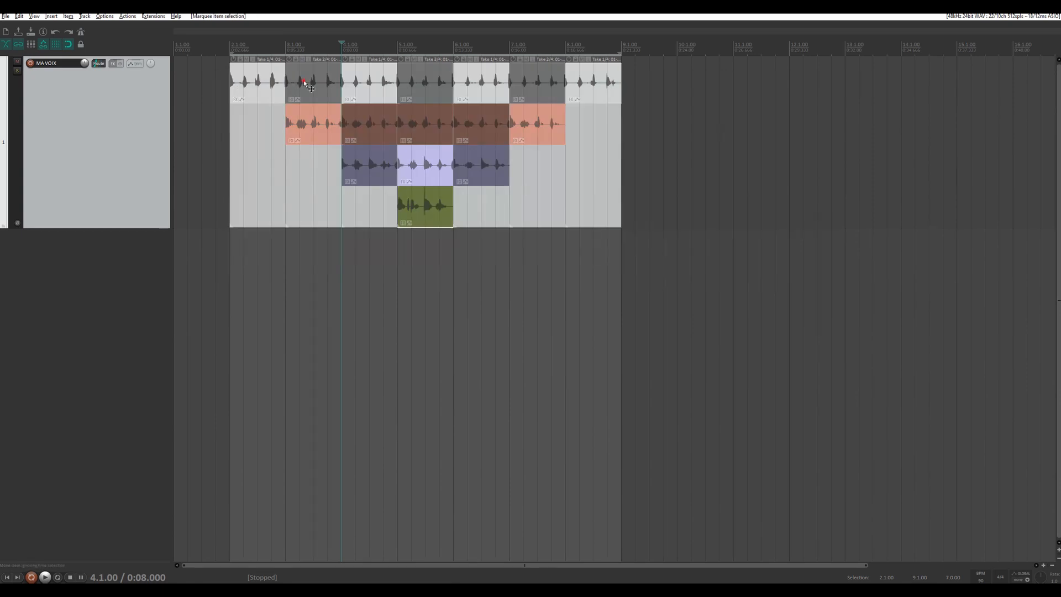
pyautogui.click(304, 80)
pyautogui.click(422, 82)
pyautogui.click(535, 80)
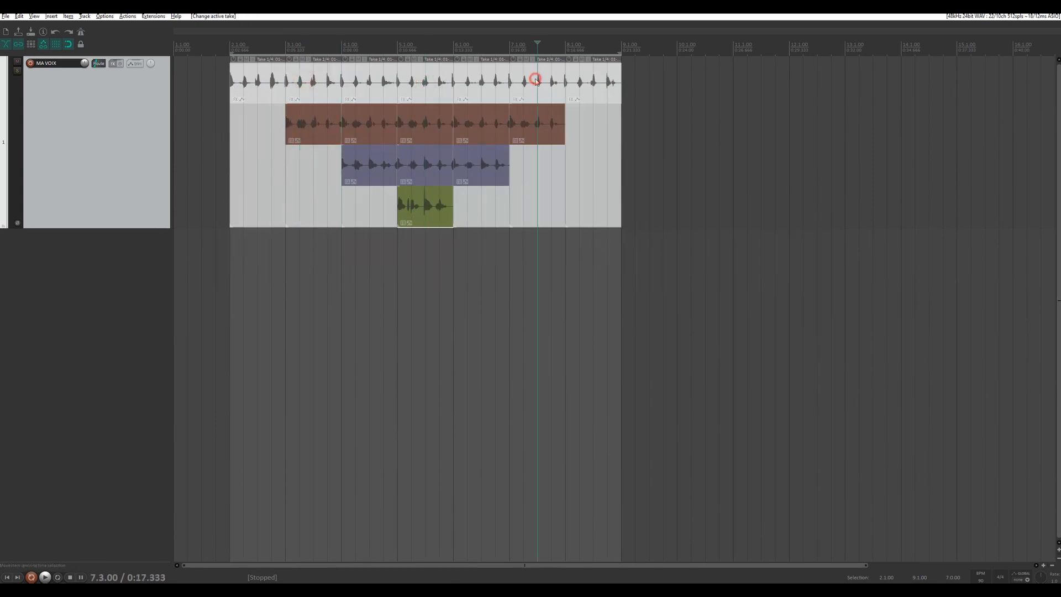
# - Activate the second take in the items at bars 7, 6 and 5
pyautogui.click(529, 114)
pyautogui.click(482, 123)
pyautogui.click(425, 123)
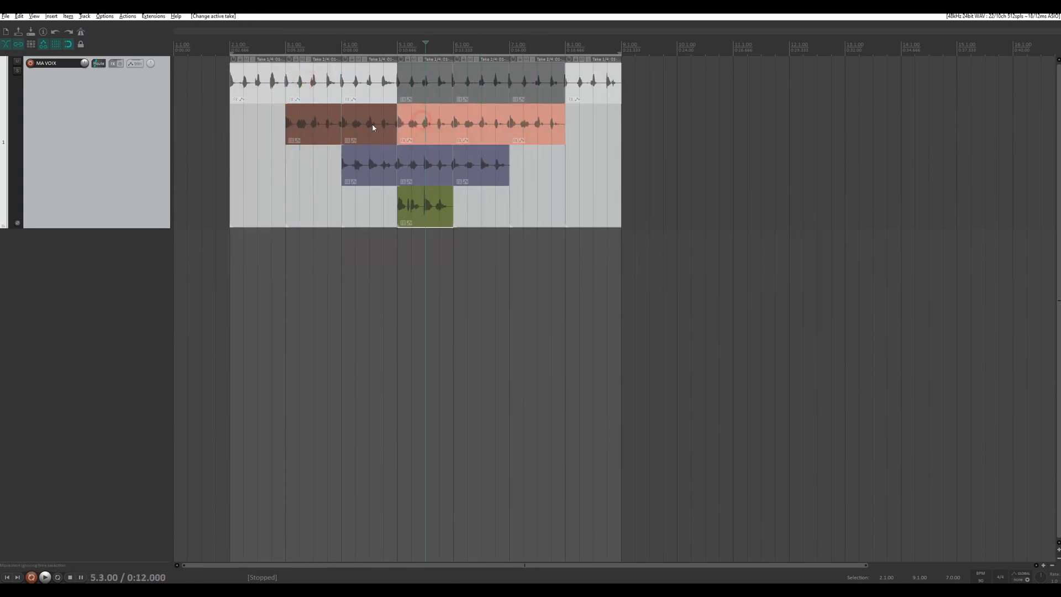
# - Return the bar 5 and bar 6 items to their first take and leave the bar 7 item on its second take
pyautogui.click(425, 78)
pyautogui.click(482, 80)
pyautogui.click(525, 80)
pyautogui.click(524, 113)
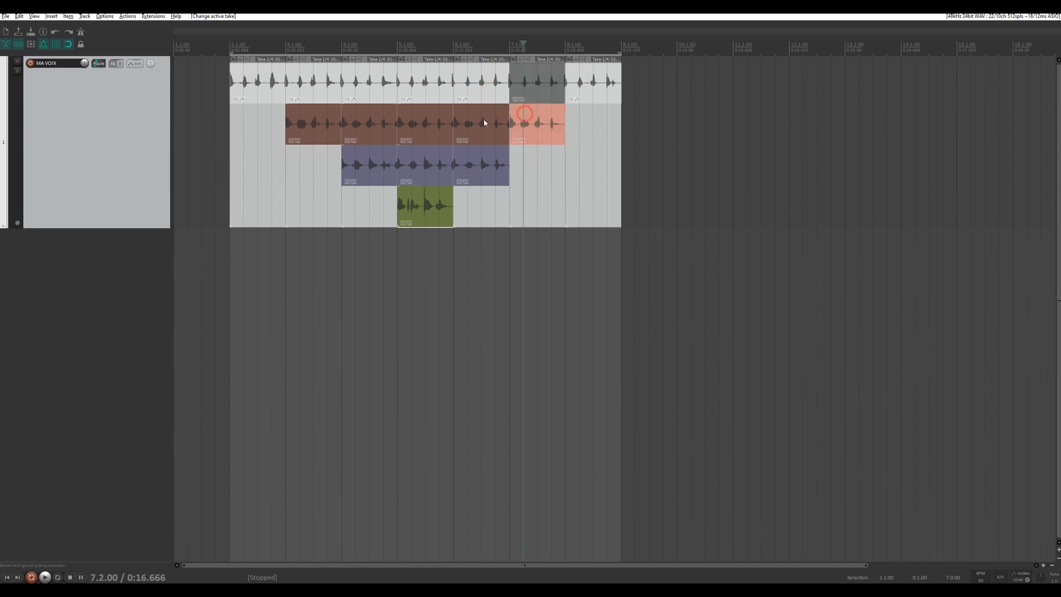
# - Activate the second take in the items at bars 6, 5 and 4
pyautogui.click(483, 121)
pyautogui.click(418, 118)
pyautogui.click(372, 120)
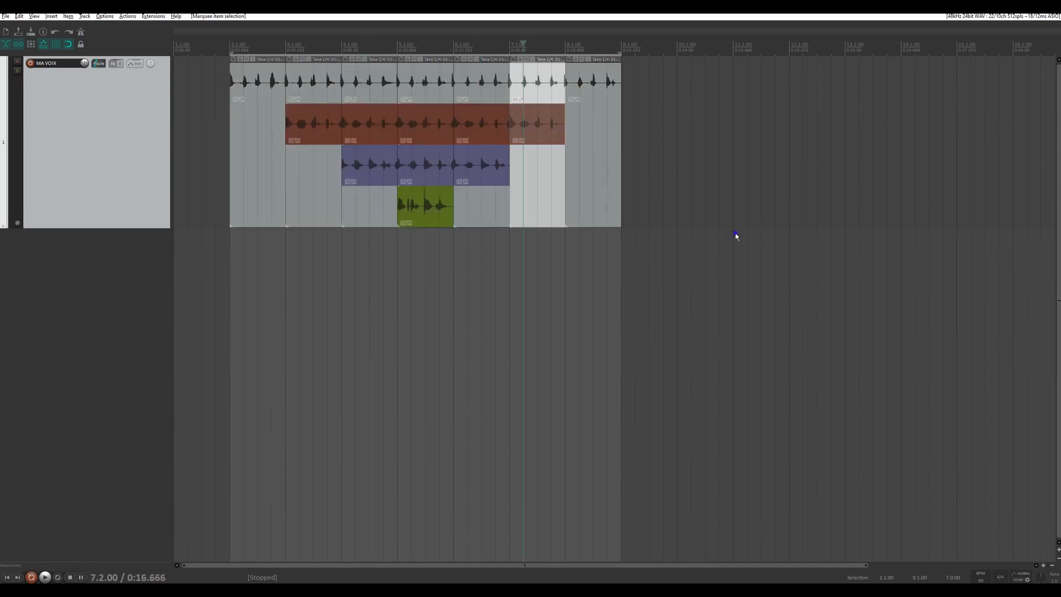
# - Select the bar 6 item, switch the selection to the bar 5 item and activate its second take
pyautogui.moveTo(755, 242); pyautogui.dragTo(256, 74)
pyautogui.click(482, 79)
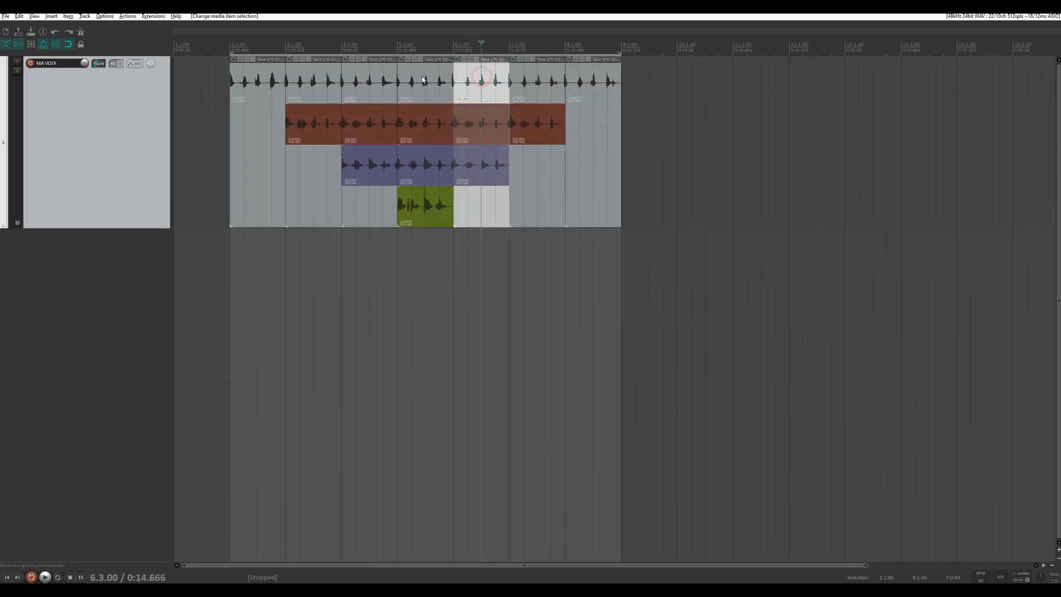
pyautogui.click(424, 80)
pyautogui.click(422, 118)
# - Select all items on the MA VOIX track and switch only the bar 5 item through its takes, ending on the first
pyautogui.moveTo(699, 209); pyautogui.dragTo(238, 80)
pyautogui.click(445, 75)
pyautogui.click(436, 115)
pyautogui.click(428, 155)
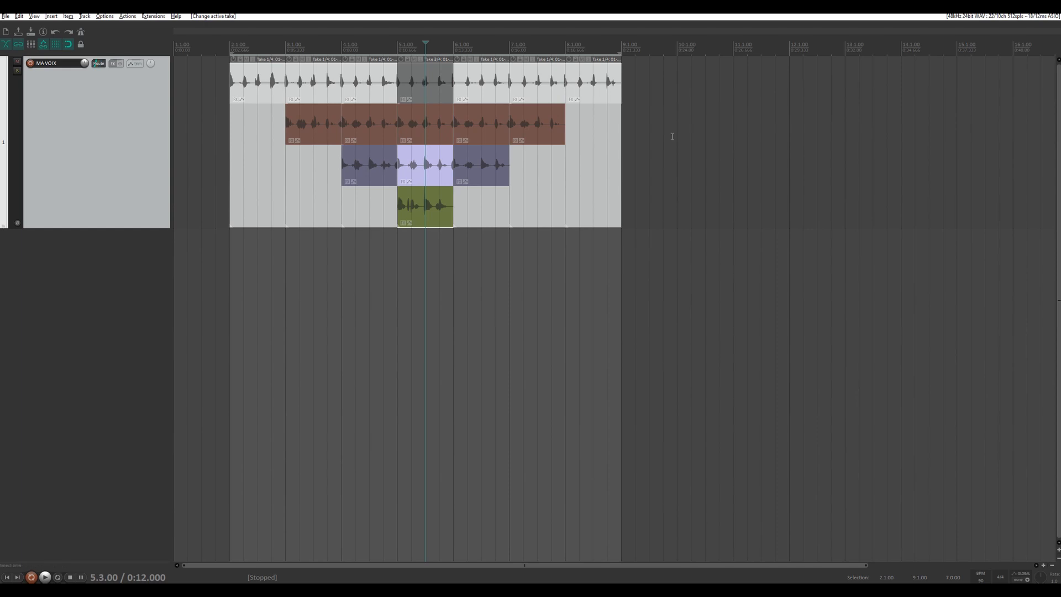
pyautogui.click(423, 80)
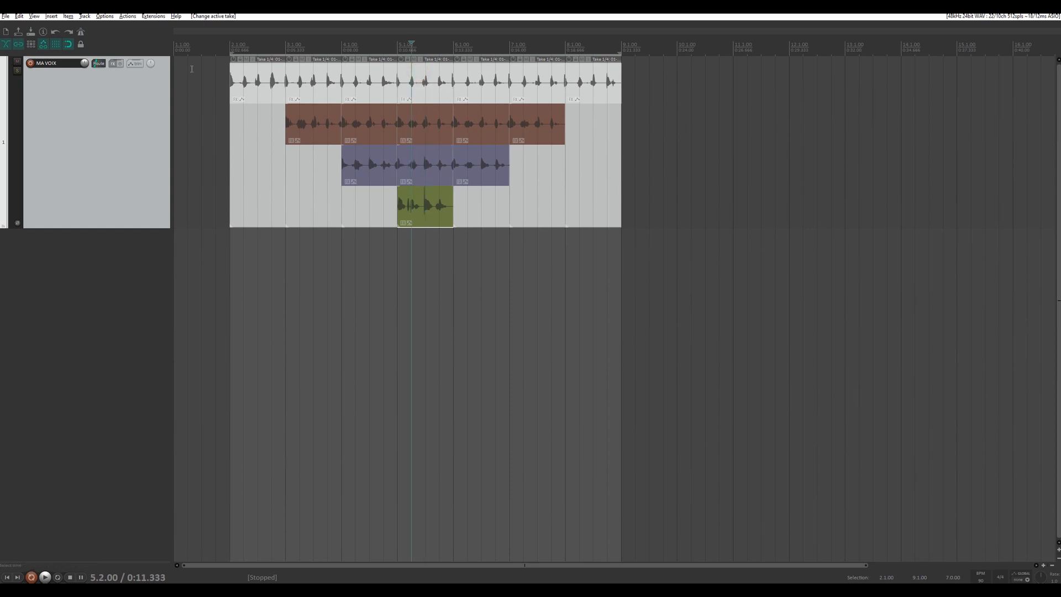
# - Turn on selecting takes for all selected items when a take lane is chosen
pyautogui.click(104, 15)
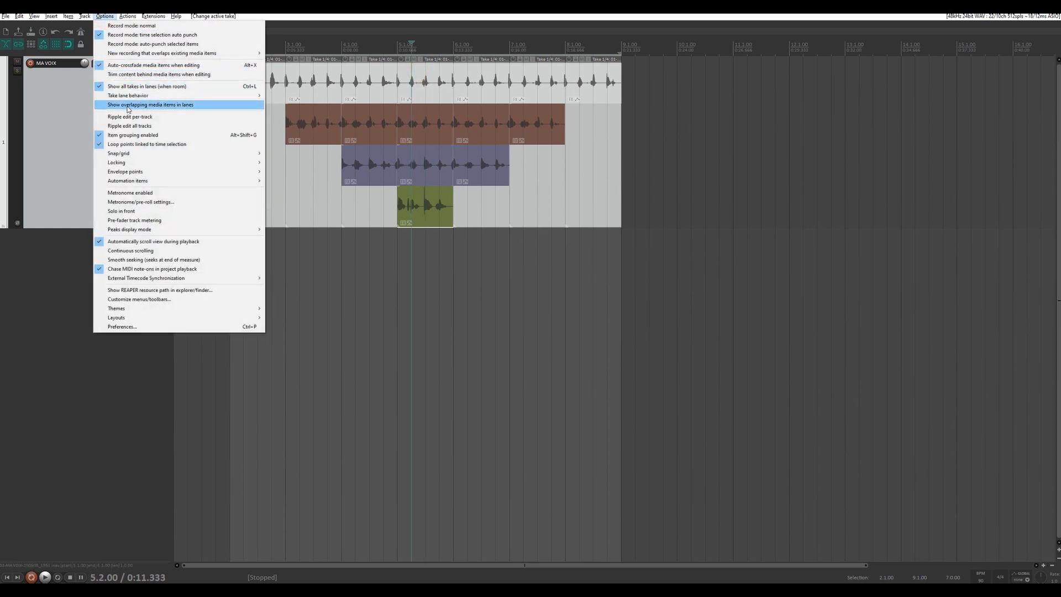
pyautogui.moveTo(140, 98)
pyautogui.click(354, 114)
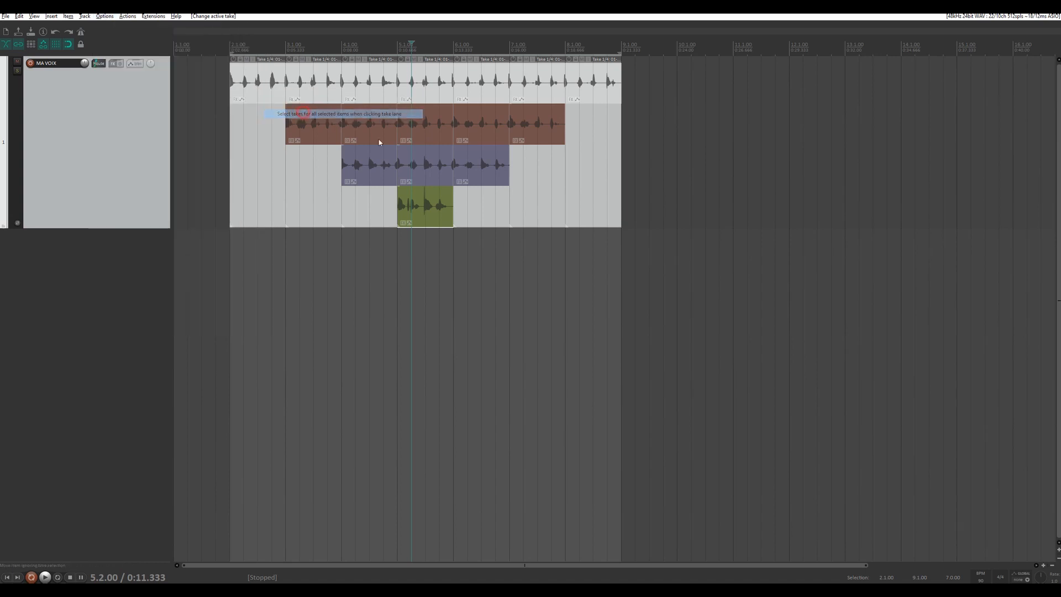
# - Reselect all items on the MA VOIX track and switch them together to take lane 2, 3 and then 4
pyautogui.moveTo(798, 247); pyautogui.dragTo(227, 75)
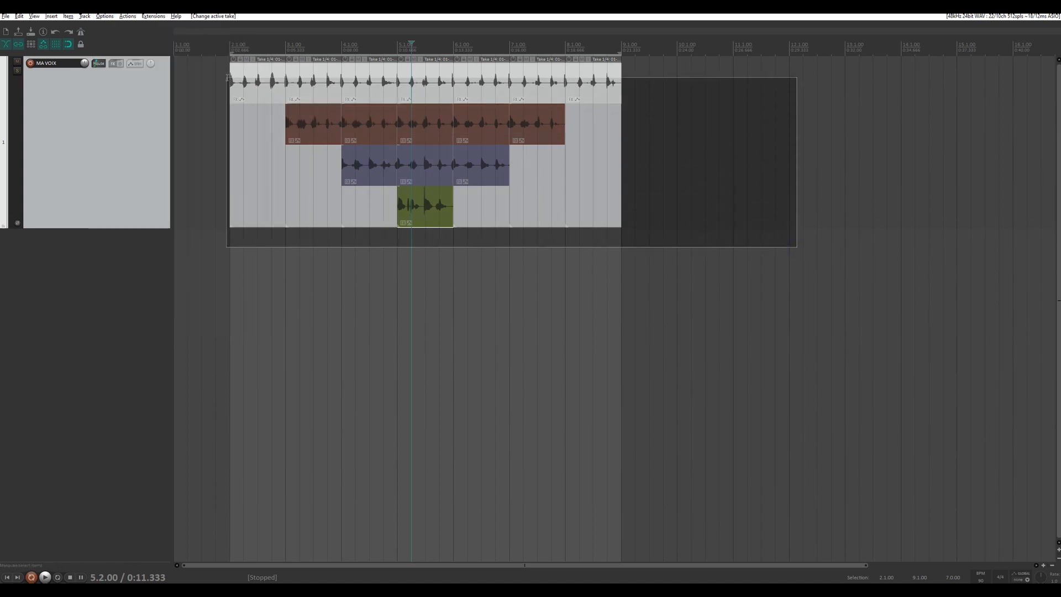
pyautogui.click(489, 283)
pyautogui.moveTo(841, 284); pyautogui.dragTo(242, 79)
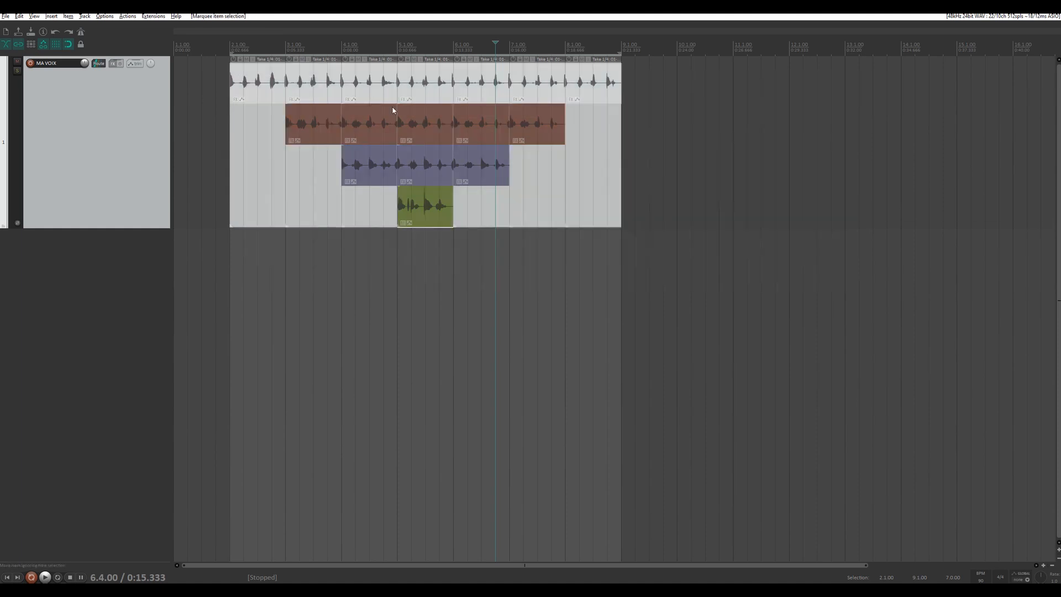
pyautogui.click(417, 115)
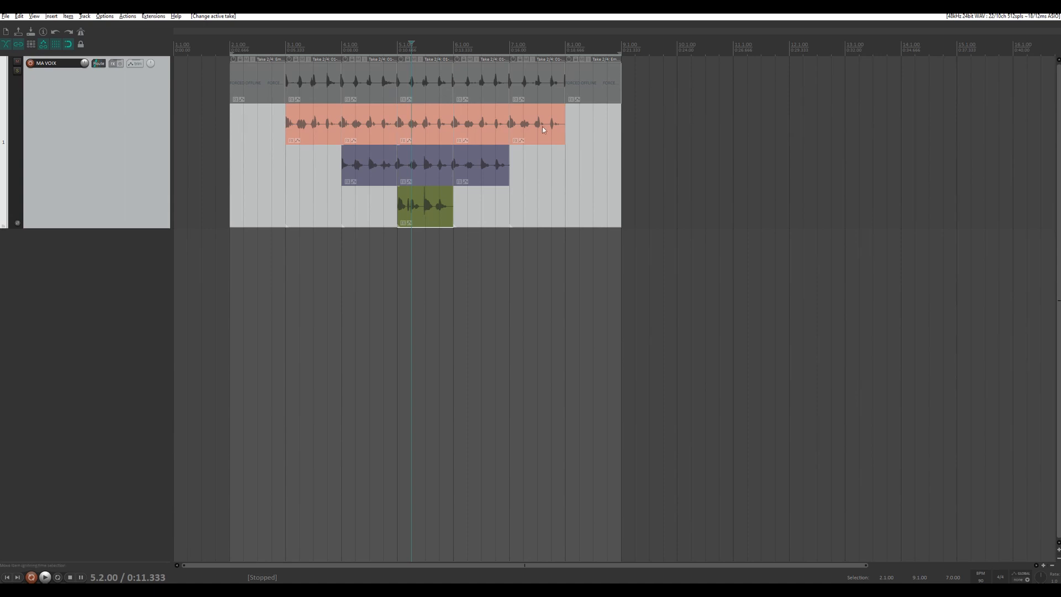
pyautogui.click(431, 160)
pyautogui.click(420, 195)
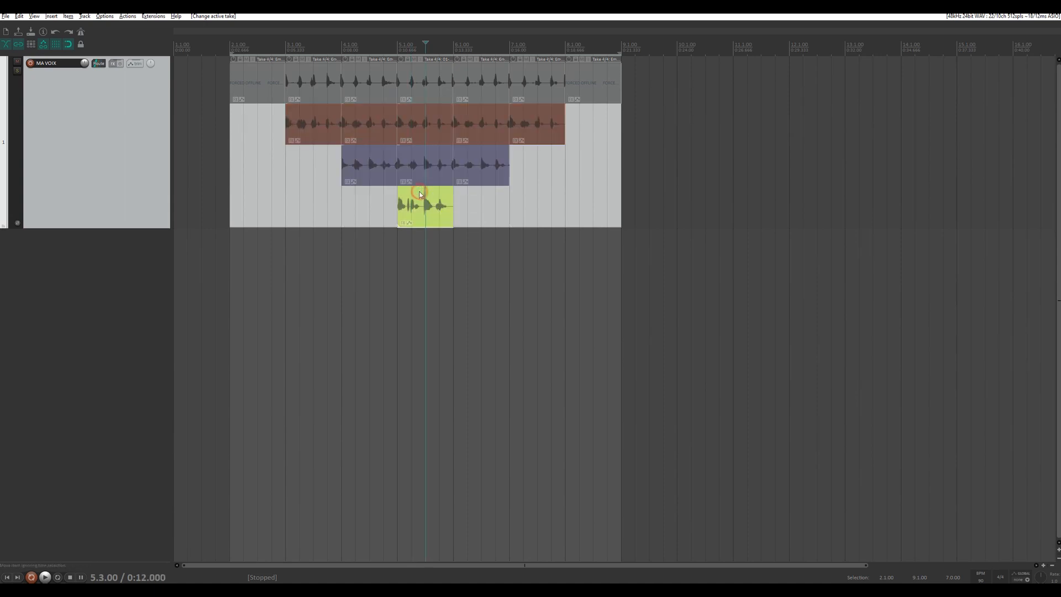
# - Bring all selected items back through take lanes 3 and 2 to lane 1
pyautogui.click(421, 161)
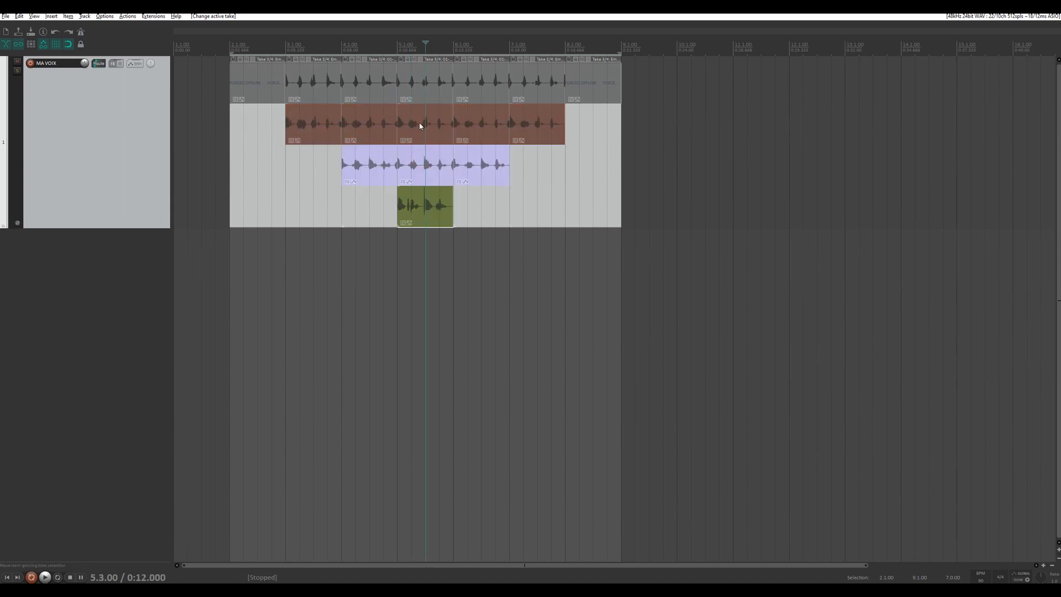
pyautogui.click(419, 122)
pyautogui.click(419, 76)
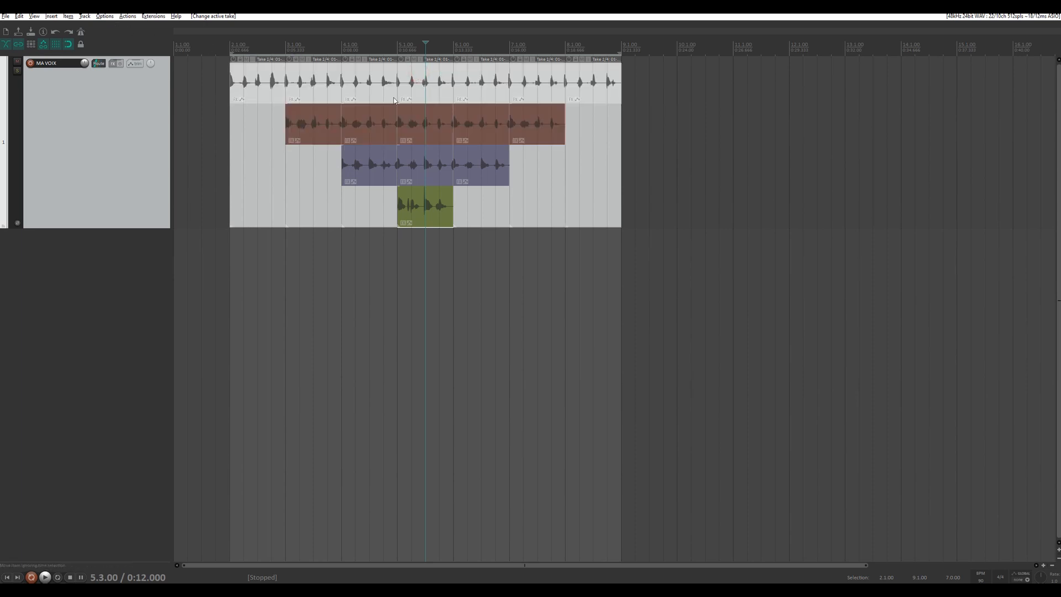
# - Set the take lane behavior to select takes for all selected items, but disallow selecting empty take lanes
pyautogui.click(104, 16)
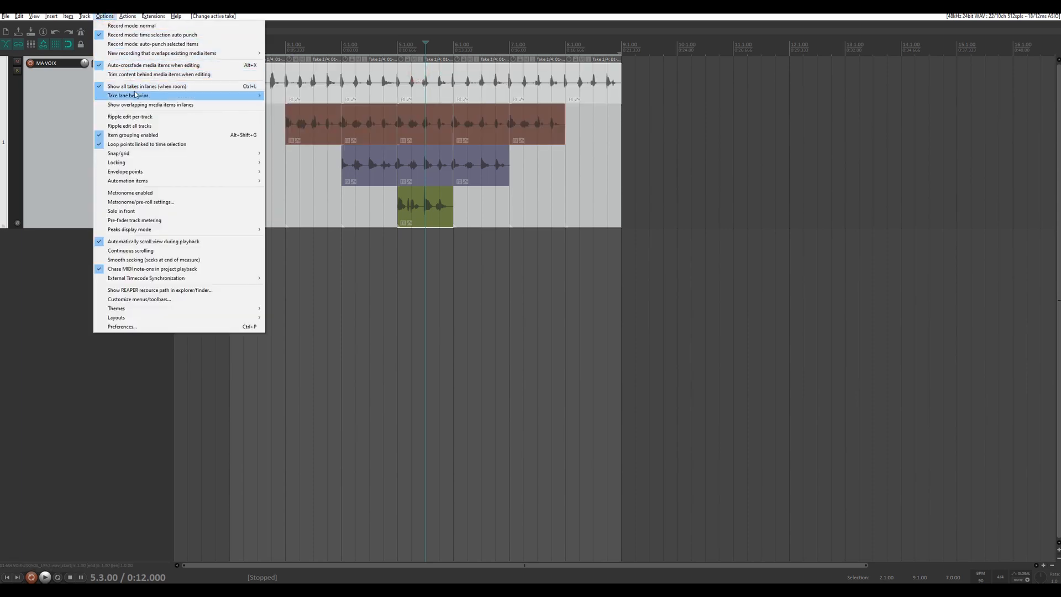
pyautogui.moveTo(165, 96)
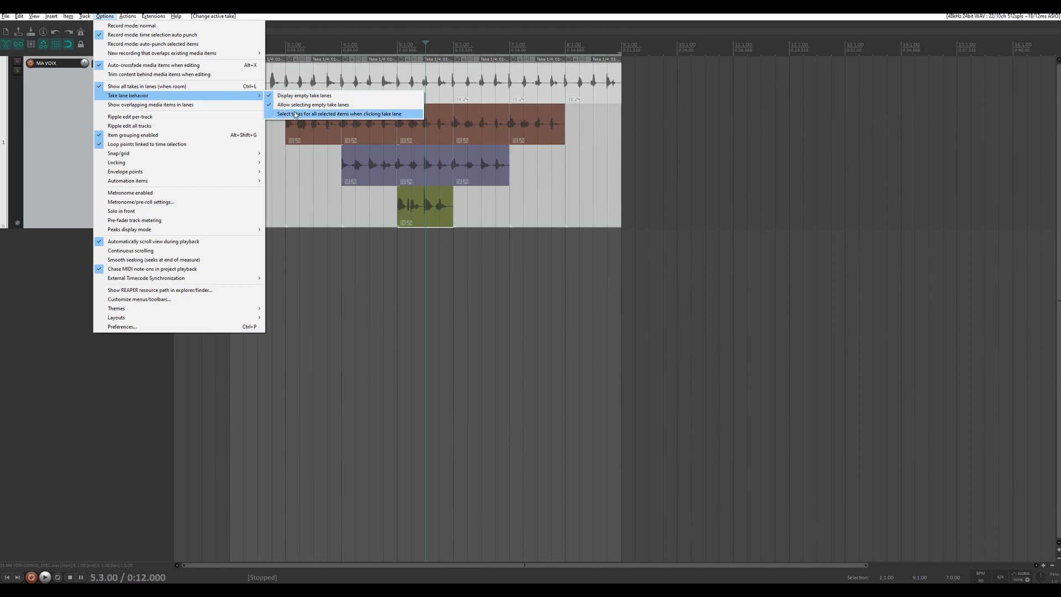
pyautogui.click(295, 115)
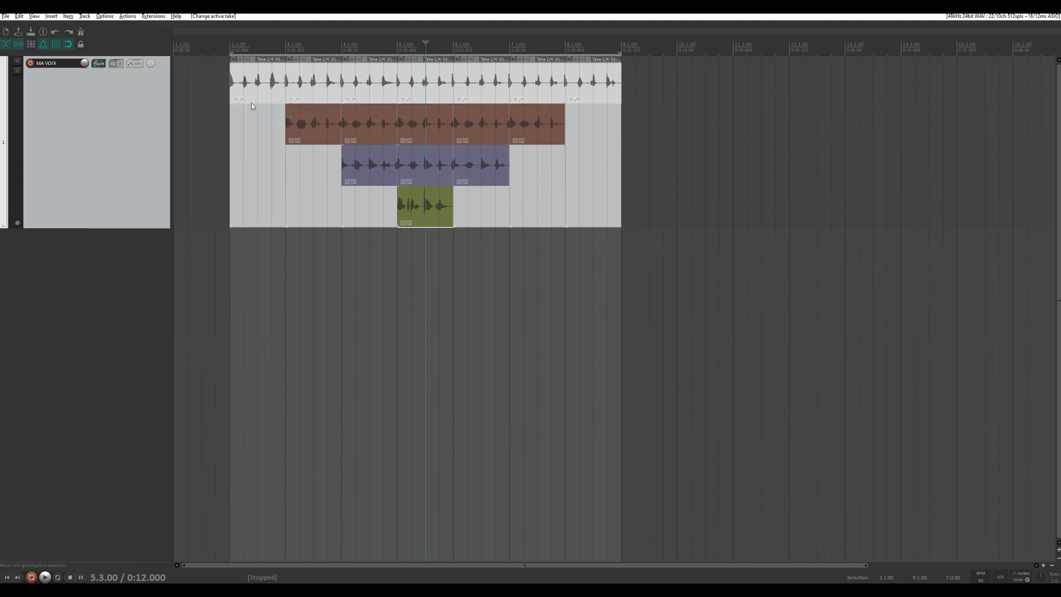
pyautogui.click(107, 16)
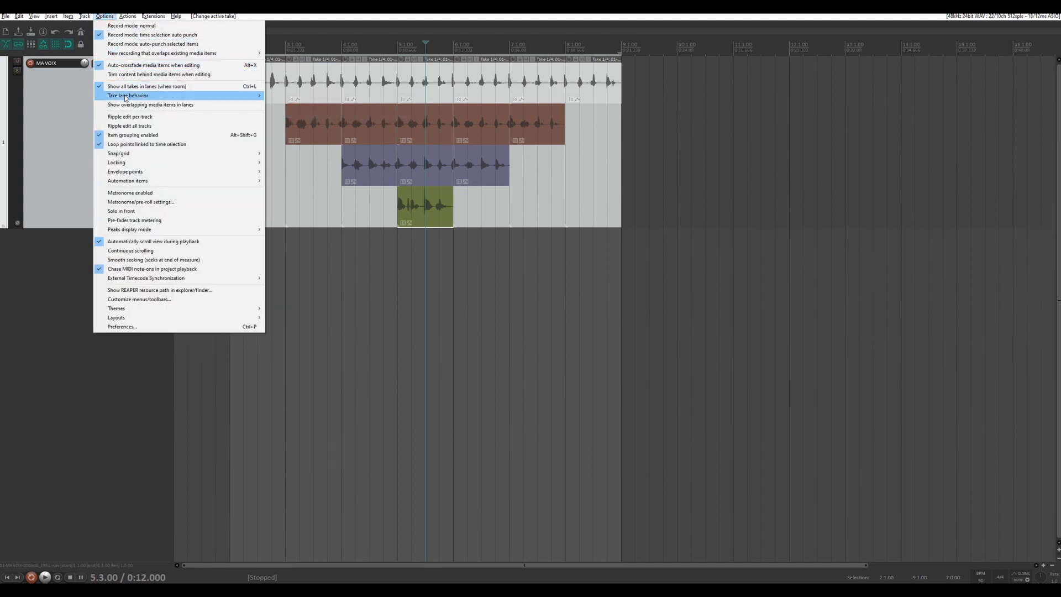
pyautogui.moveTo(202, 97)
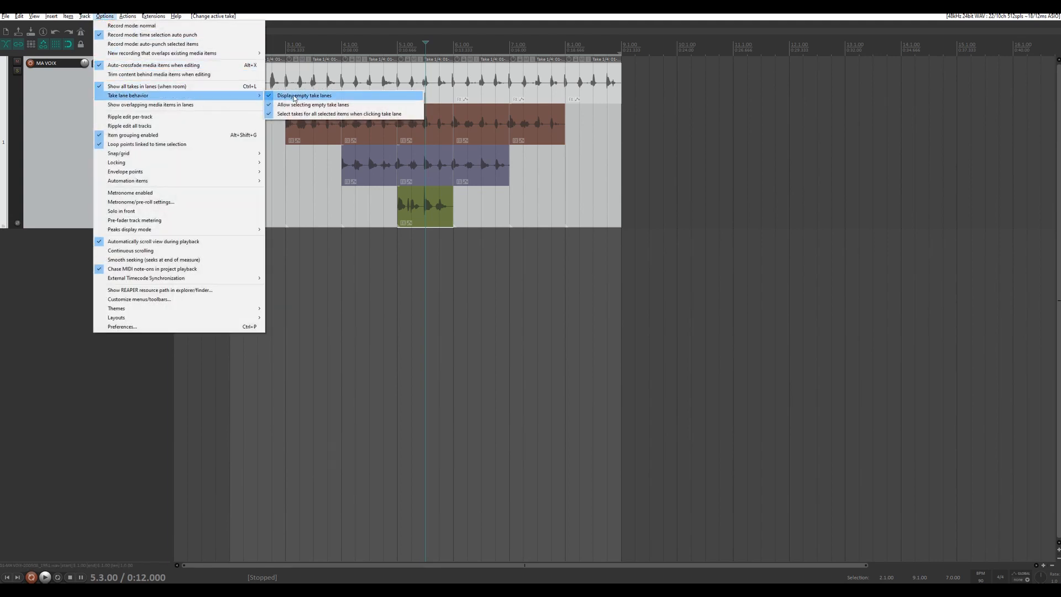
pyautogui.click(327, 107)
# - Switch the selected items from the bar 5 item through take lanes 2 to 4, back to 1, and on to 3
pyautogui.click(429, 113)
pyautogui.click(424, 157)
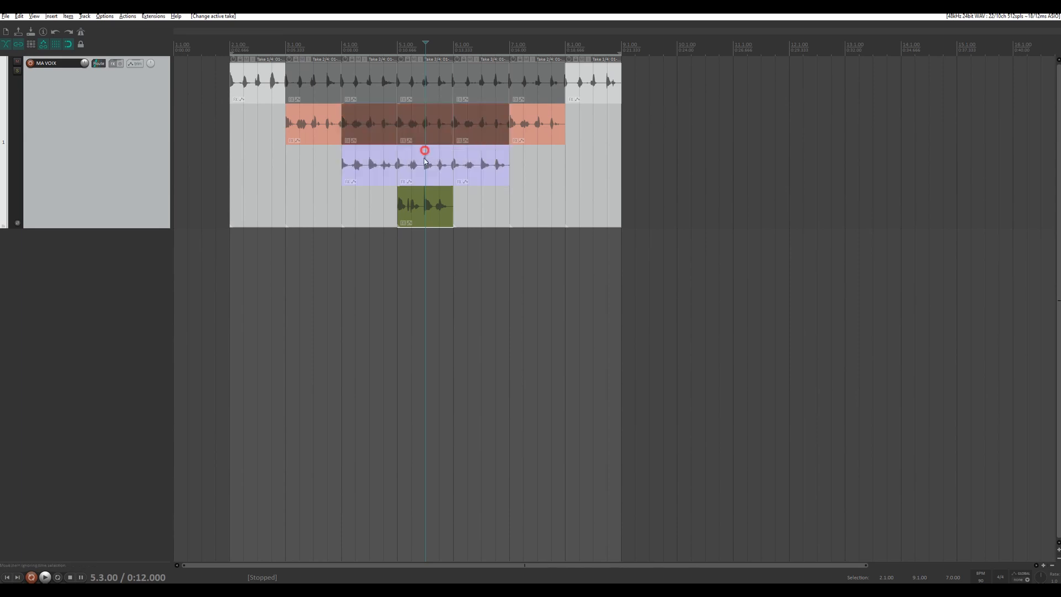
pyautogui.click(425, 198)
pyautogui.click(426, 174)
pyautogui.click(427, 124)
pyautogui.click(427, 75)
pyautogui.click(428, 117)
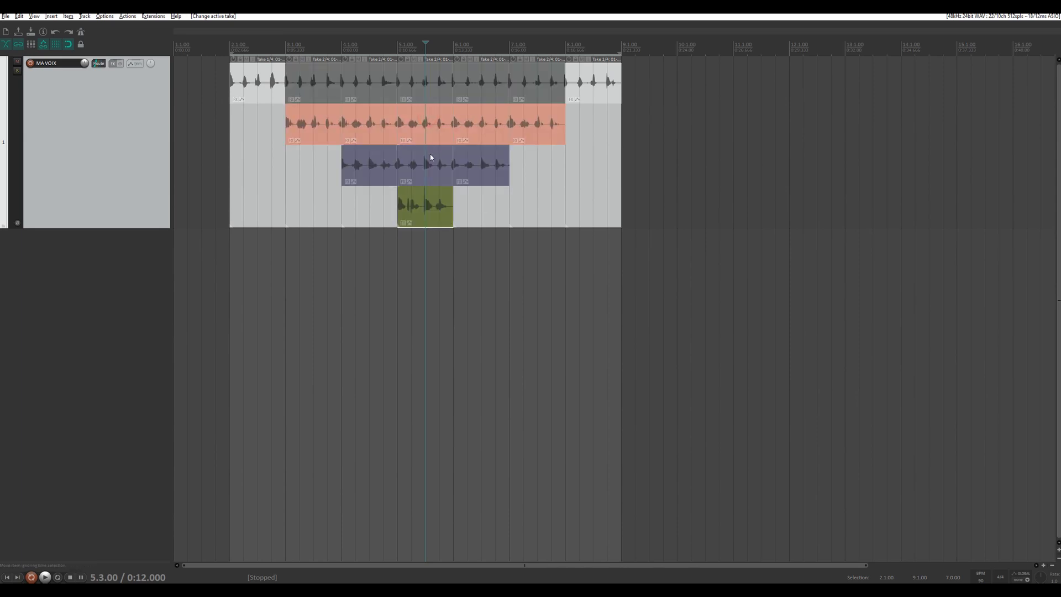
pyautogui.click(430, 155)
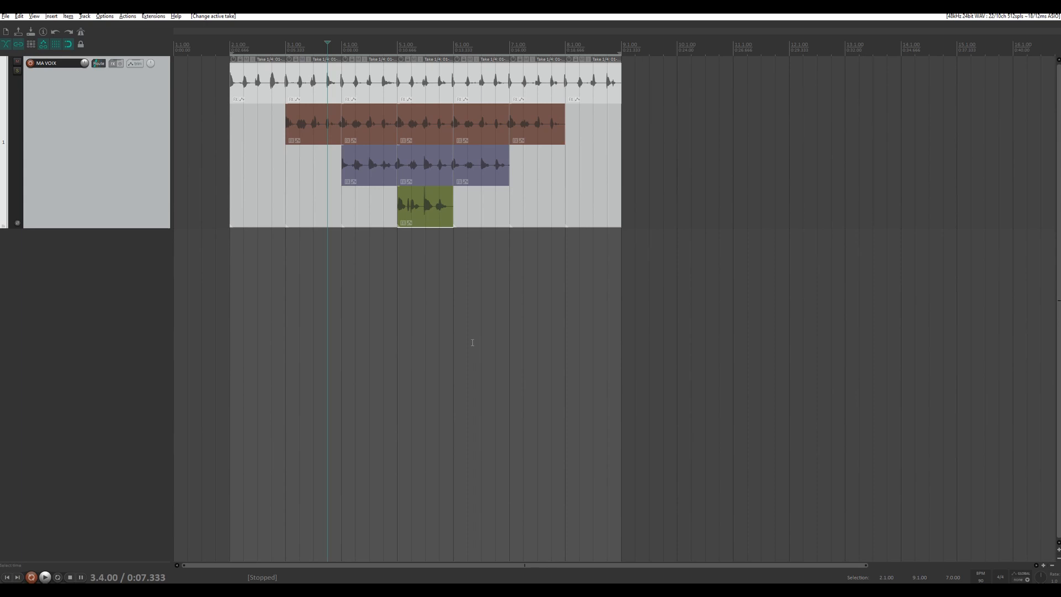
# - Look up the Next take and Previous take commands, and select only the bar 5 item with its fourth take active
pyautogui.click(85, 17)
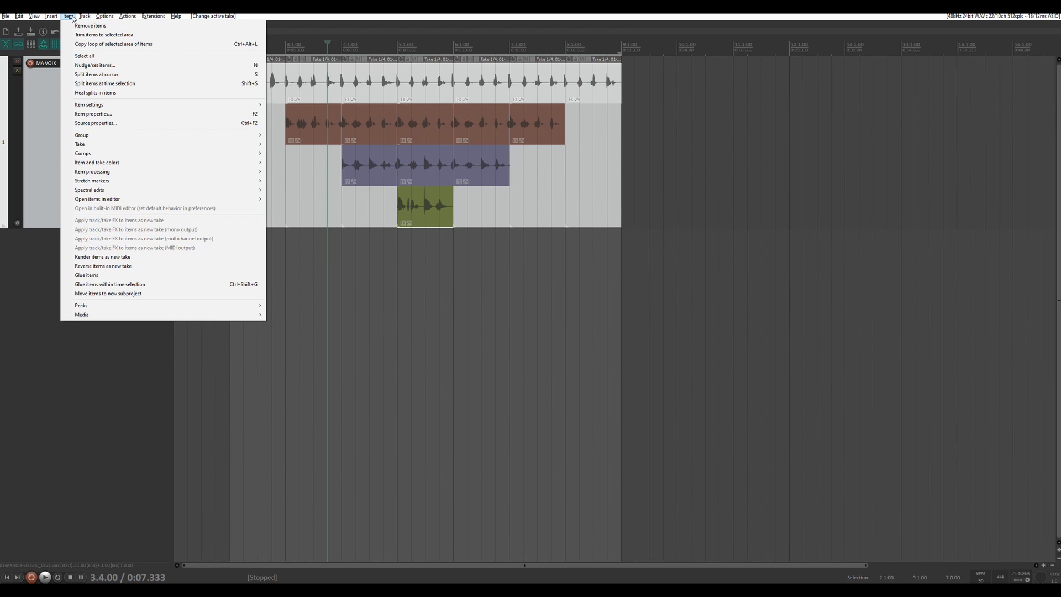
pyautogui.moveTo(118, 146)
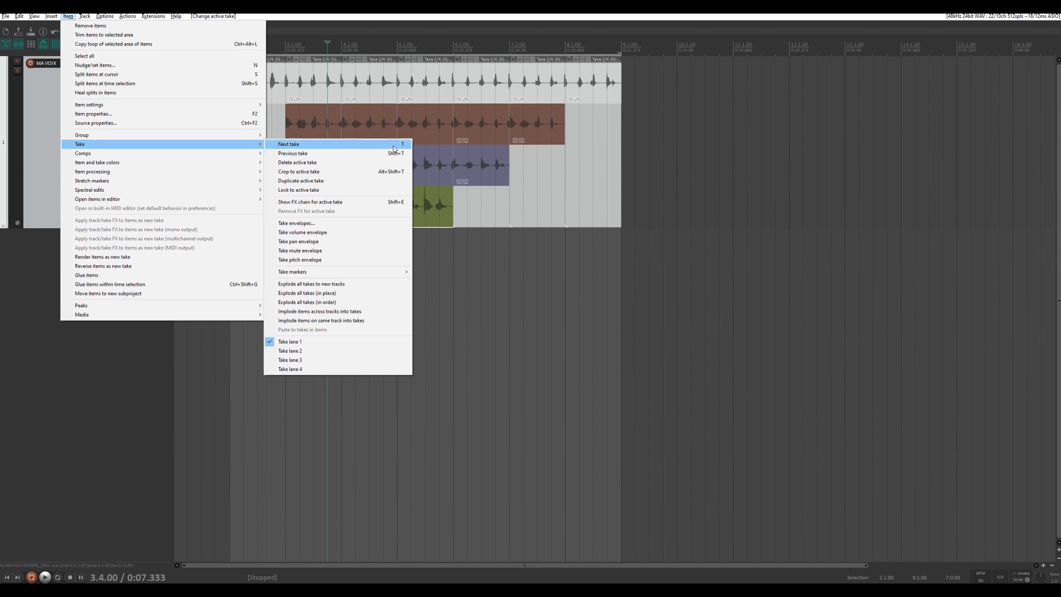
pyautogui.click(463, 298)
pyautogui.click(410, 204)
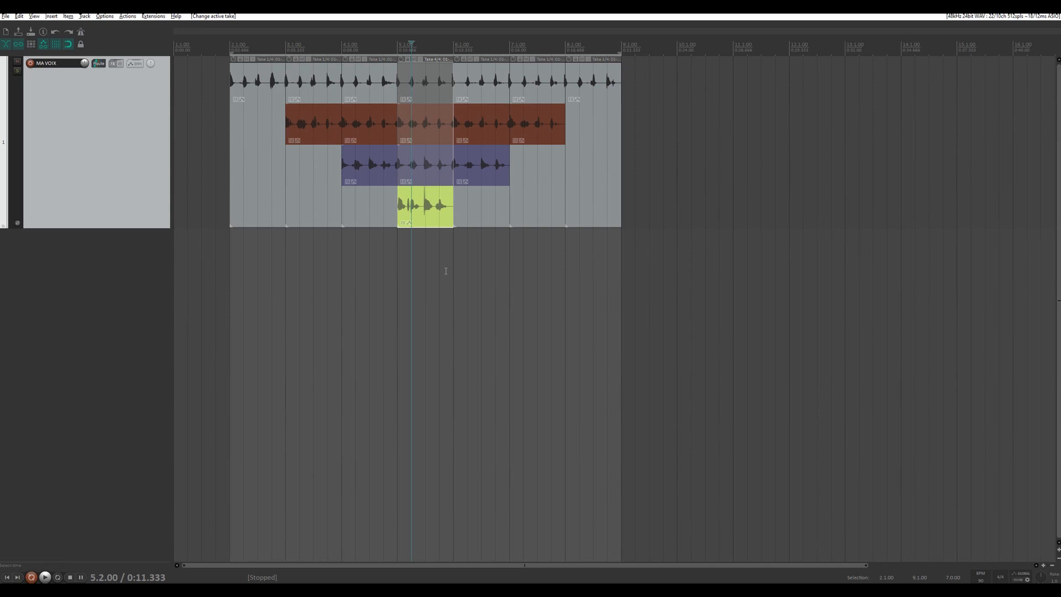
# - Cycle the bar 5 item forward through its takes several times, ending on the fourth take
pyautogui.press('t')
pyautogui.press('t')
pyautogui.press('t')
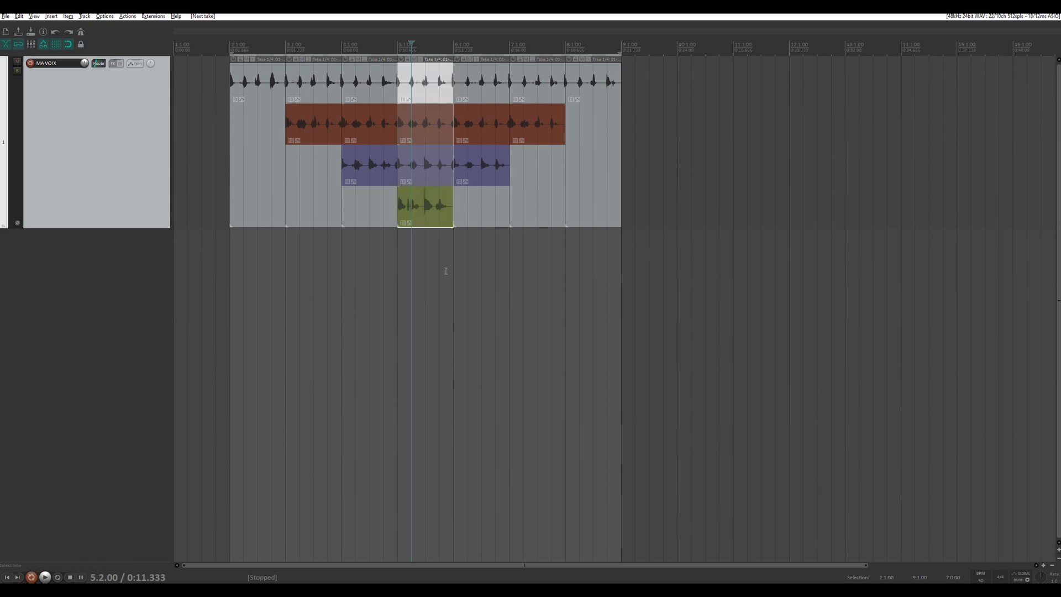
pyautogui.press('t')
pyautogui.press('t')
pyautogui.press('t')
pyautogui.press('t')
pyautogui.press('t')
pyautogui.press('t')
pyautogui.press('t')
pyautogui.press('t')
pyautogui.press('t')
pyautogui.press('t')
pyautogui.press('t')
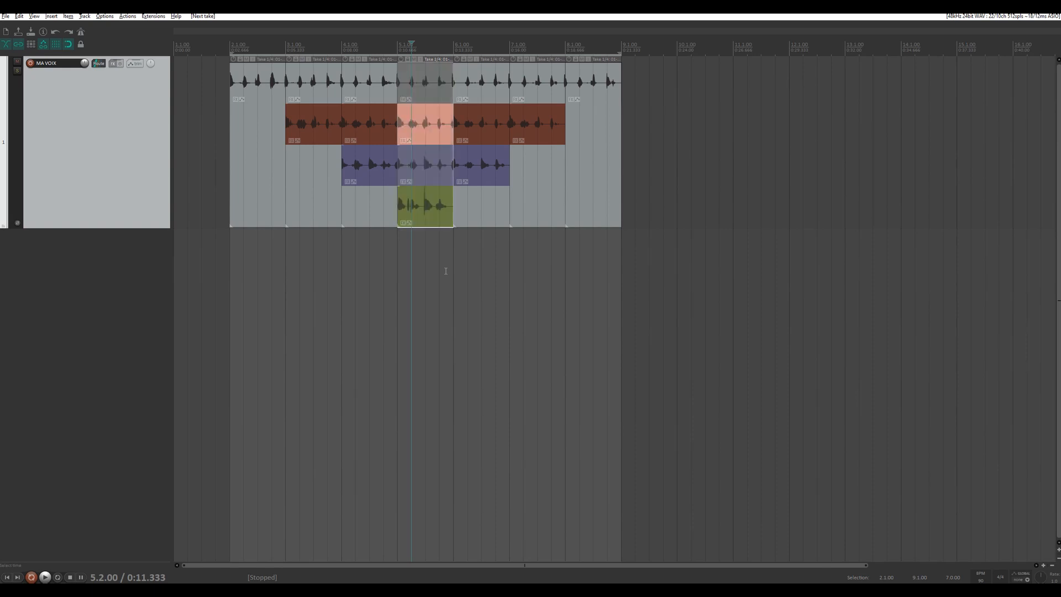
pyautogui.press('t')
pyautogui.press('t')
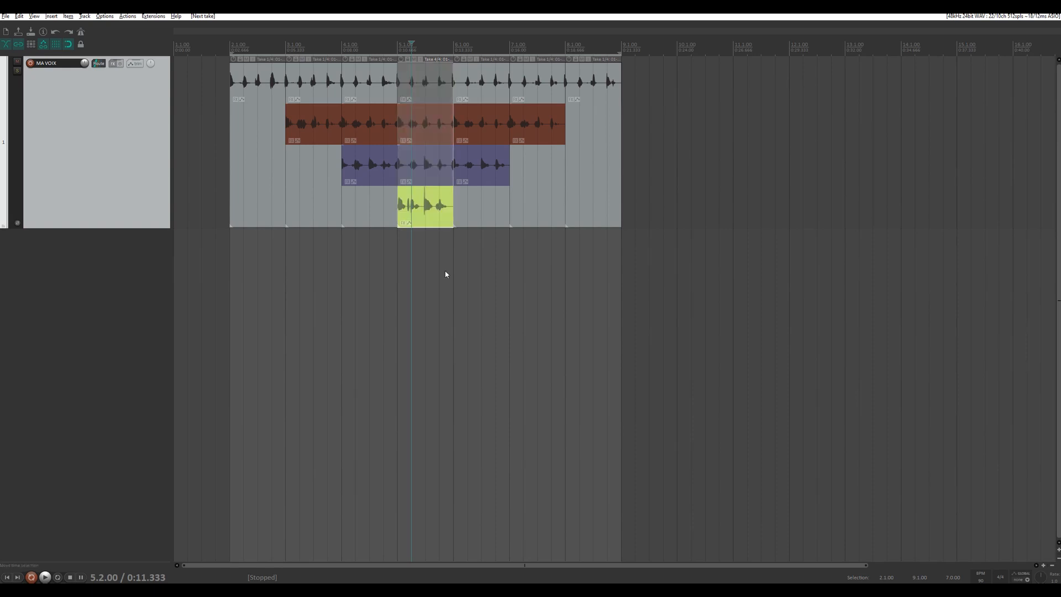
# - Cycle the bar 5 item backward through its takes, ending on the first take
pyautogui.hotkey('shift', 't')
pyautogui.hotkey('shift', 't')
pyautogui.hotkey('shift', 't')
pyautogui.hotkey('shift', 't')
pyautogui.hotkey('shift', 't')
pyautogui.hotkey('shift', 't')
pyautogui.hotkey('shift', 't')
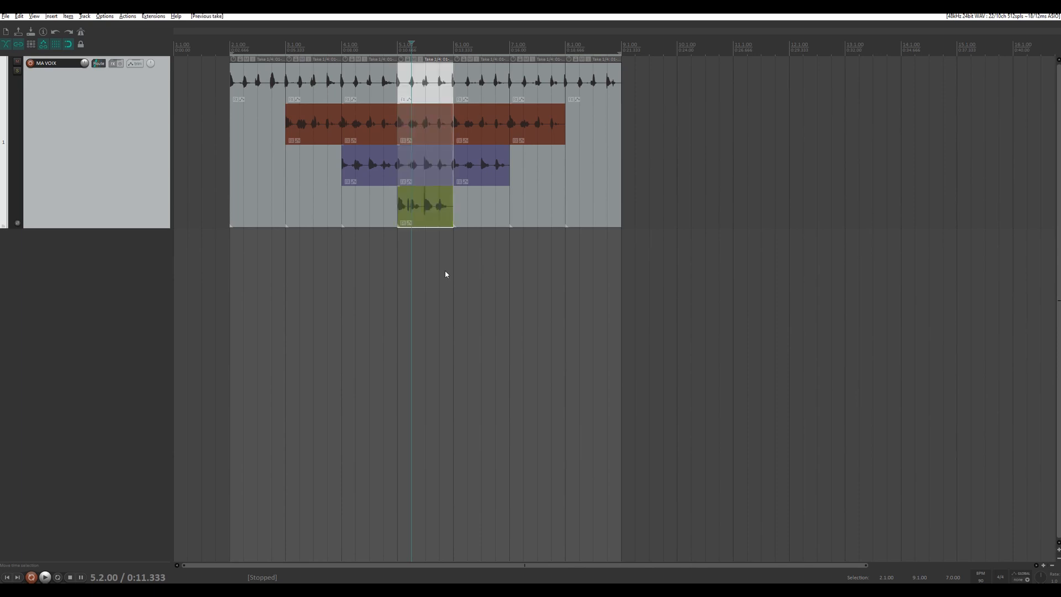
# - Select all items on the MA VOIX track and cycle them forward through their takes, ending on the first take
pyautogui.moveTo(763, 289); pyautogui.dragTo(243, 100)
pyautogui.press('t')
pyautogui.press('t')
pyautogui.press('t')
pyautogui.press('t')
pyautogui.press('t')
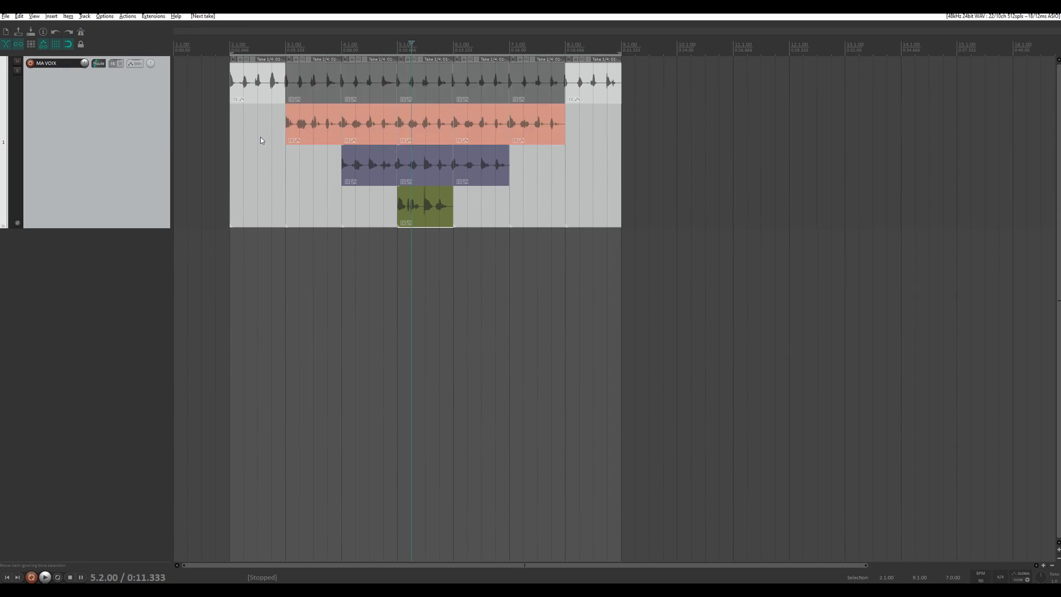
pyautogui.press('t')
pyautogui.press('t')
pyautogui.press('t')
pyautogui.press('t')
pyautogui.press('t')
pyautogui.press('t')
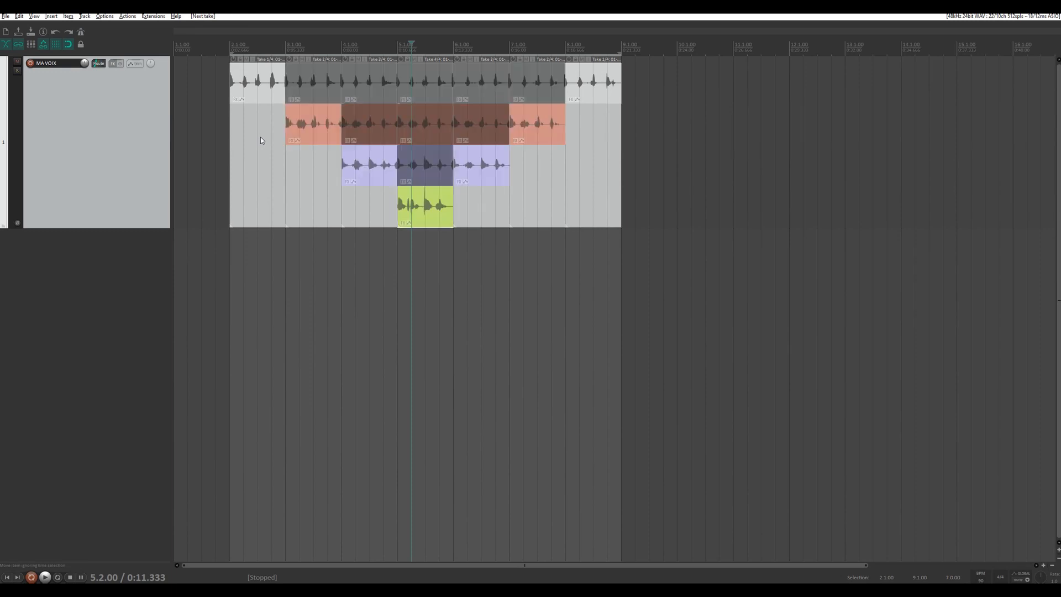
pyautogui.press('t')
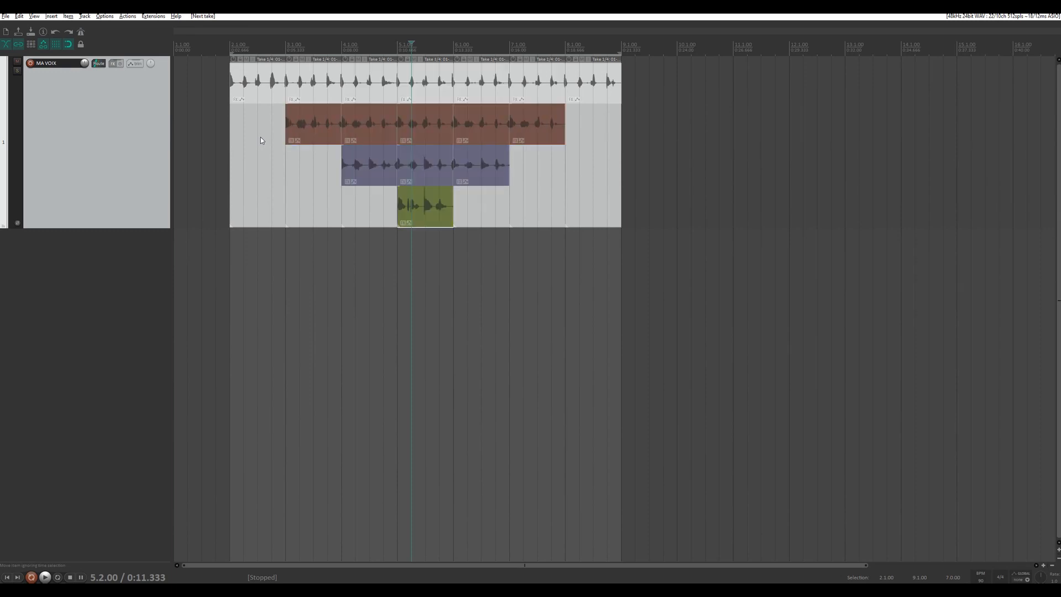
# - Allow selecting empty take lanes again
pyautogui.click(104, 16)
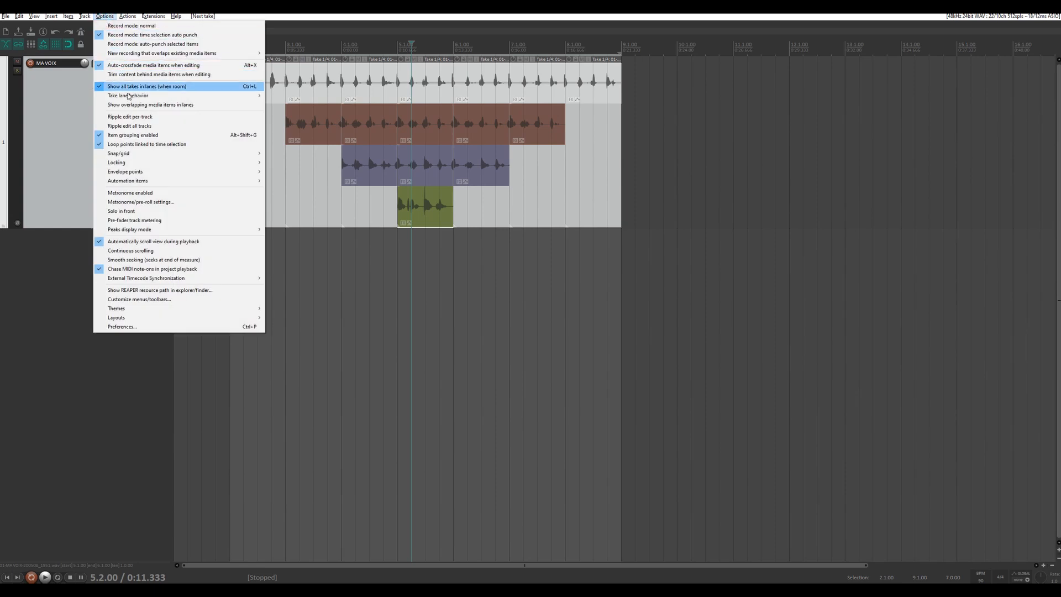
pyautogui.moveTo(128, 95)
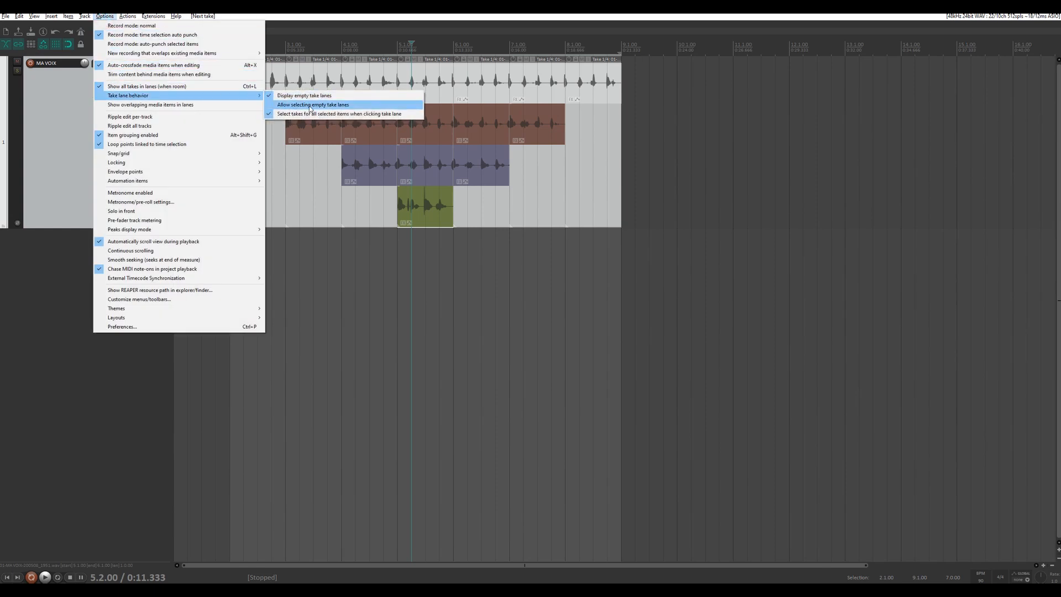
pyautogui.click(310, 106)
# - Cycle all selected items forward through the four take lanes, empty lanes included, ending on lane 1
pyautogui.press('t')
pyautogui.press('t')
pyautogui.press('t')
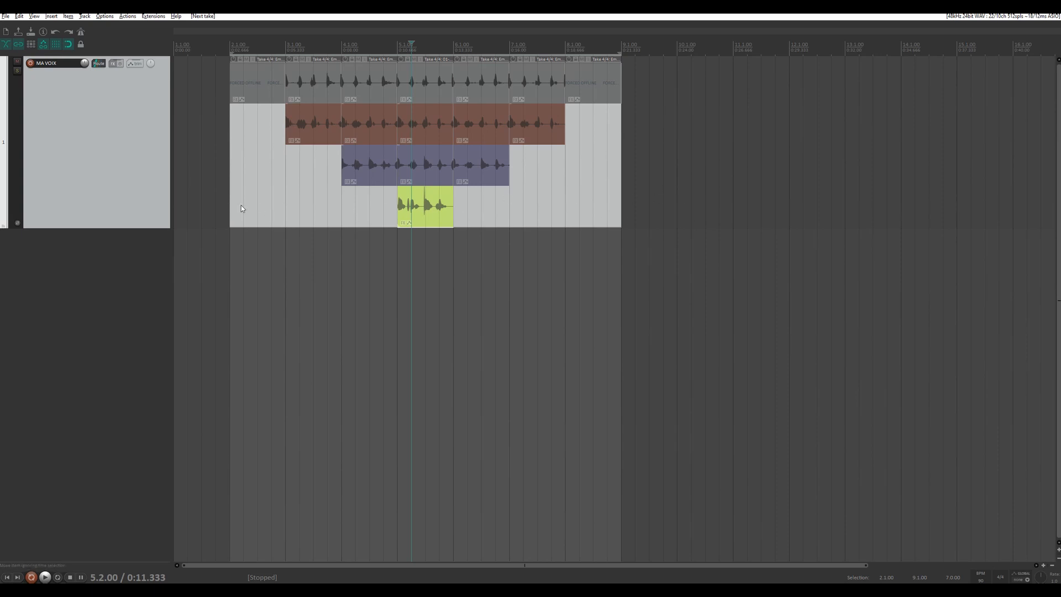
pyautogui.press('t')
pyautogui.press('t')
pyautogui.press('t')
pyautogui.press('t')
pyautogui.press('t')
pyautogui.press('t')
pyautogui.press('t')
pyautogui.press('t')
pyautogui.press('t')
pyautogui.press('t')
pyautogui.press('t')
pyautogui.press('t')
pyautogui.press('t')
pyautogui.click(104, 16)
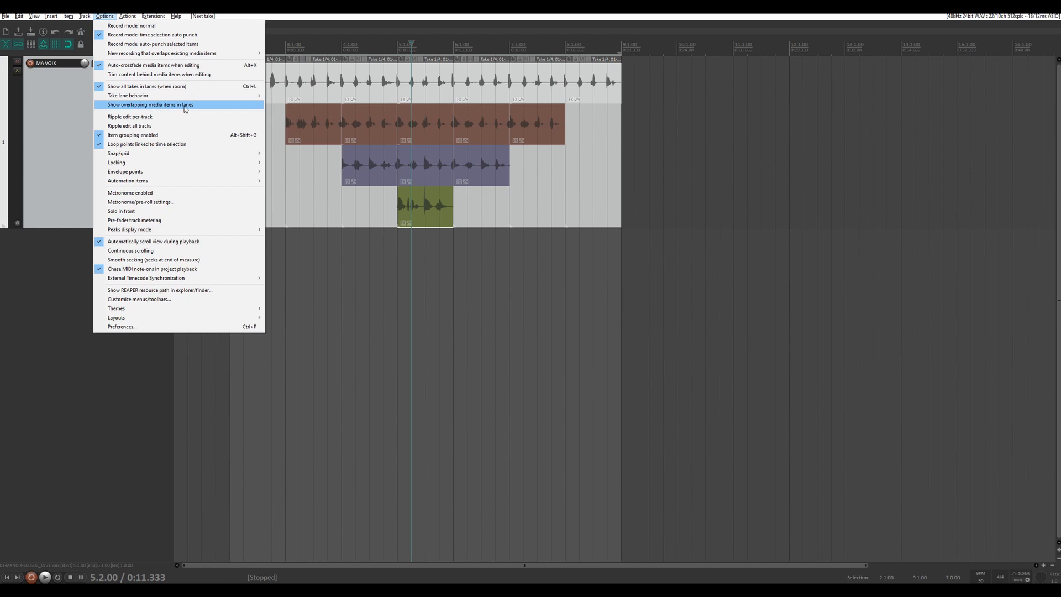
pyautogui.moveTo(202, 100)
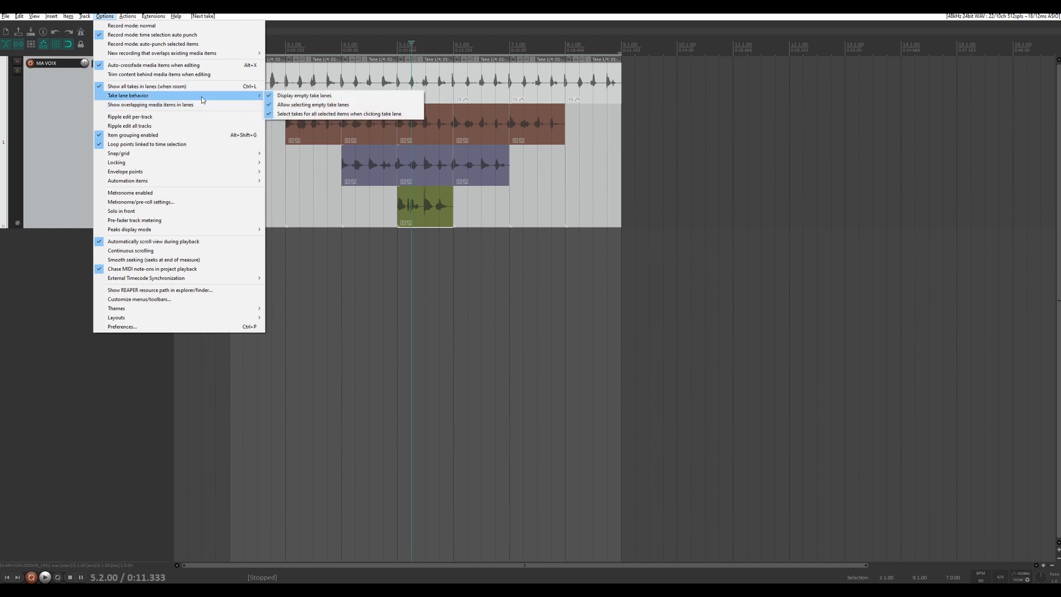
pyautogui.moveTo(68, 16)
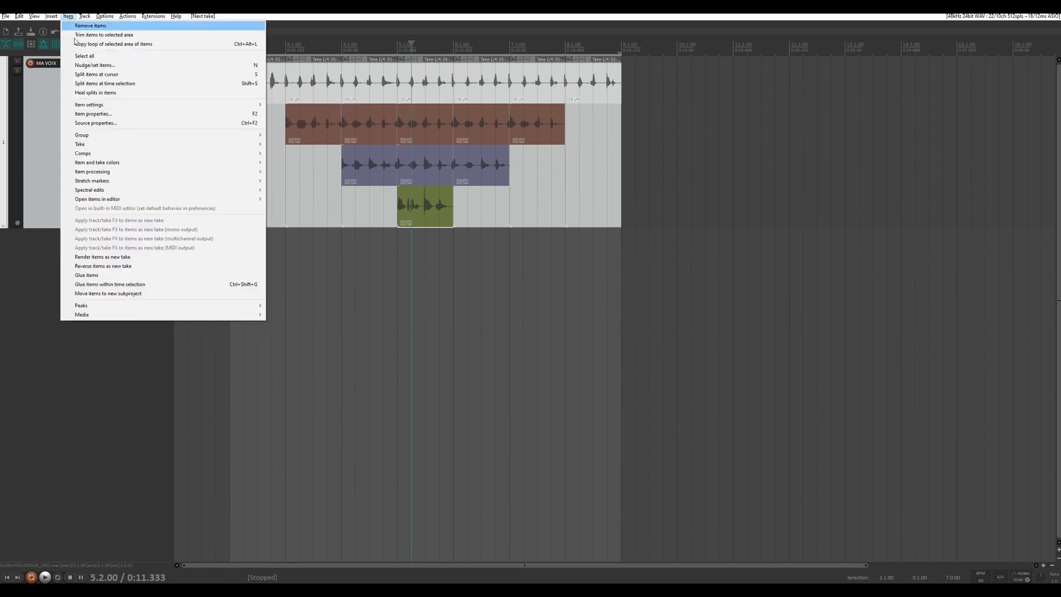
pyautogui.moveTo(91, 148)
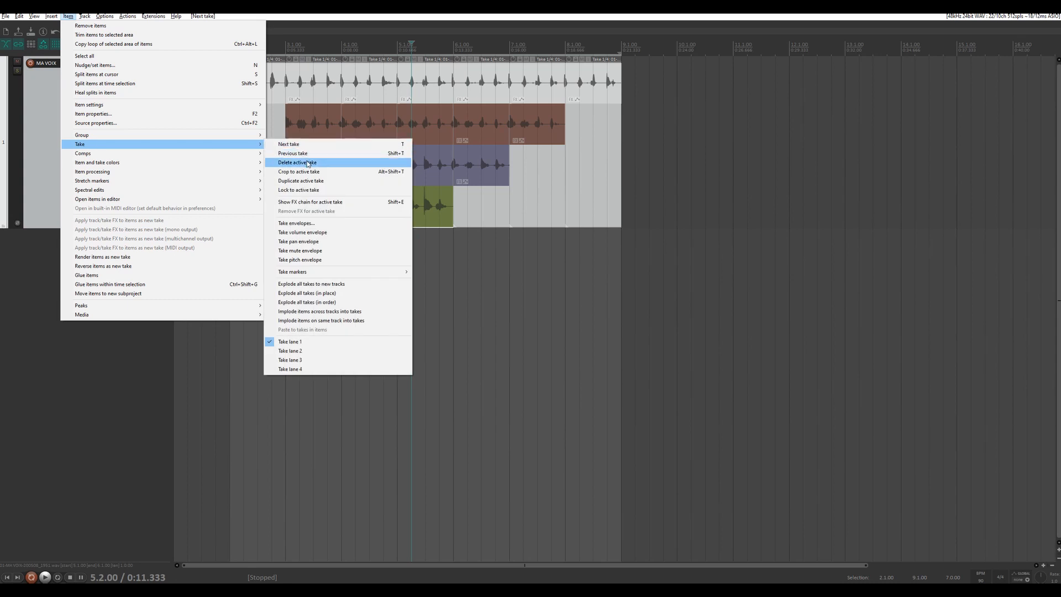
pyautogui.click(496, 306)
# - Delete the active fourth take of the bar 5 item, and undo the deletion
pyautogui.click(420, 202)
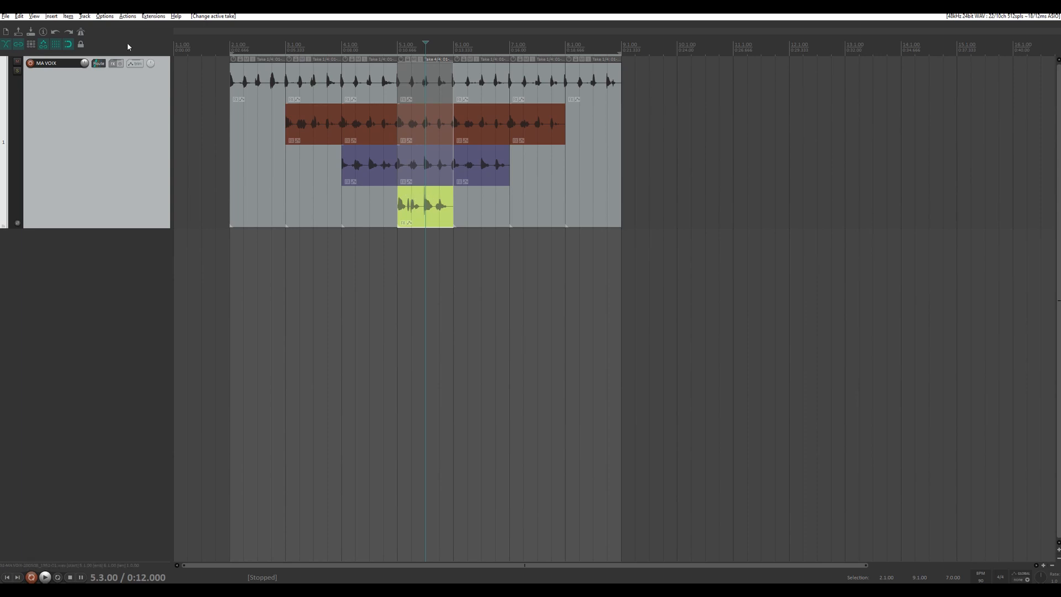
pyautogui.click(84, 16)
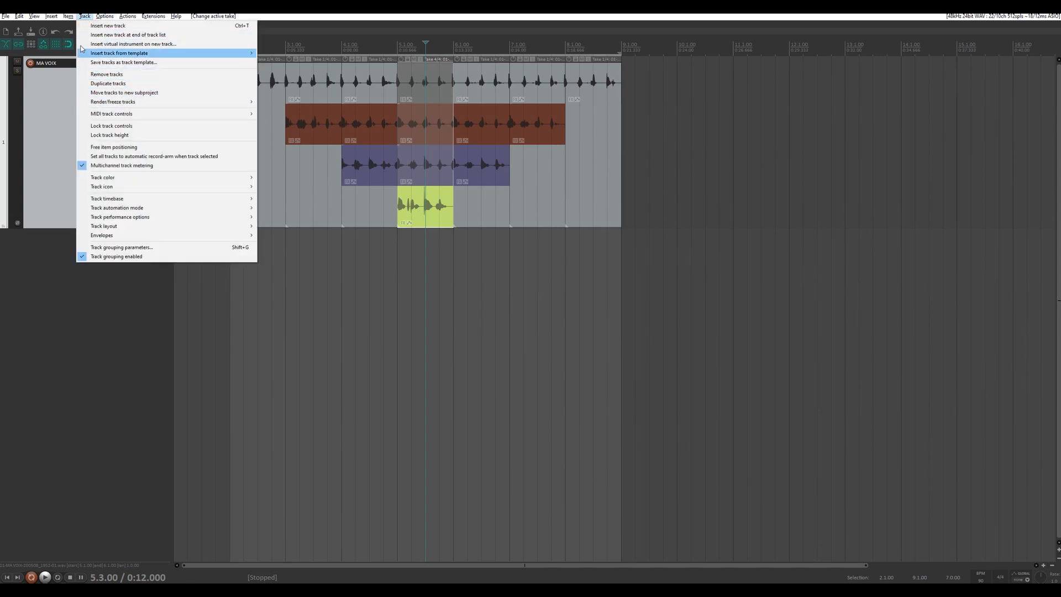
pyautogui.moveTo(68, 16)
pyautogui.moveTo(98, 145)
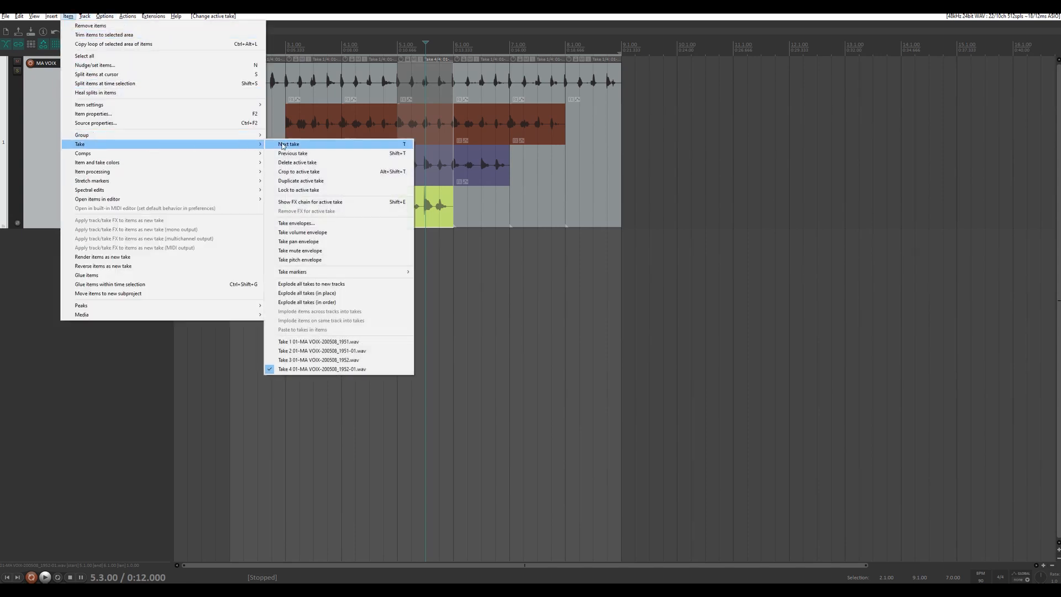
pyautogui.click(303, 163)
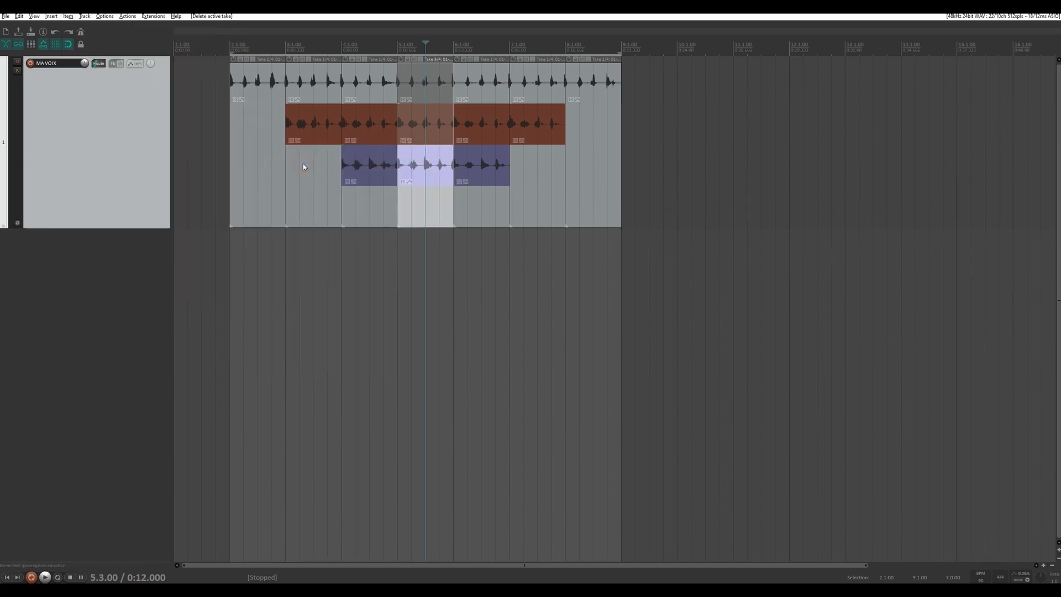
pyautogui.press('ctrl')
pyautogui.hotkey('ctrl', 'z')
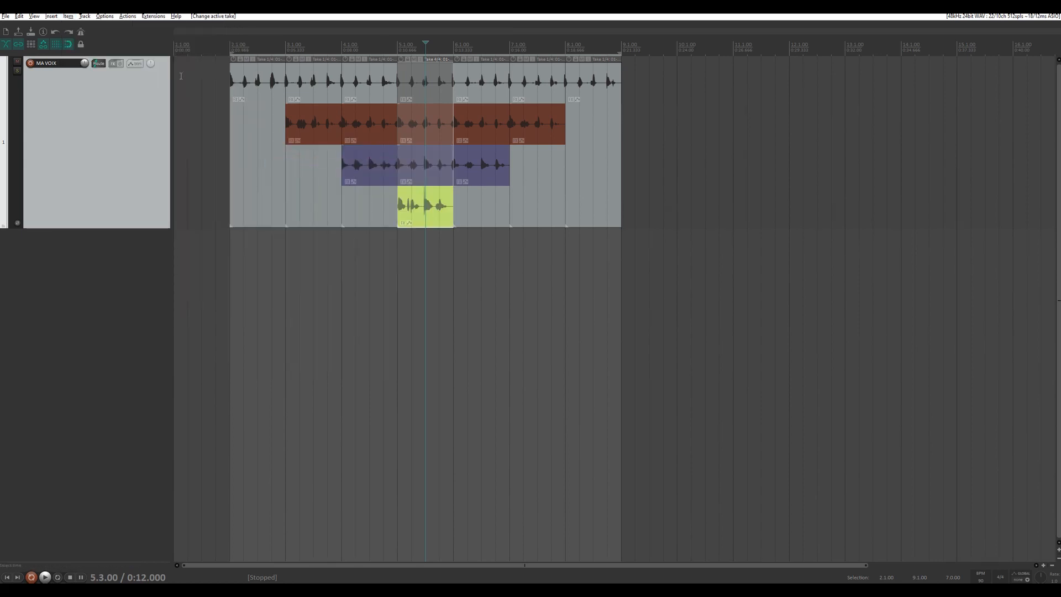
# - Search the action list for "delete take" and move its window clear of the MA VOIX items
pyautogui.click(129, 16)
pyautogui.click(142, 26)
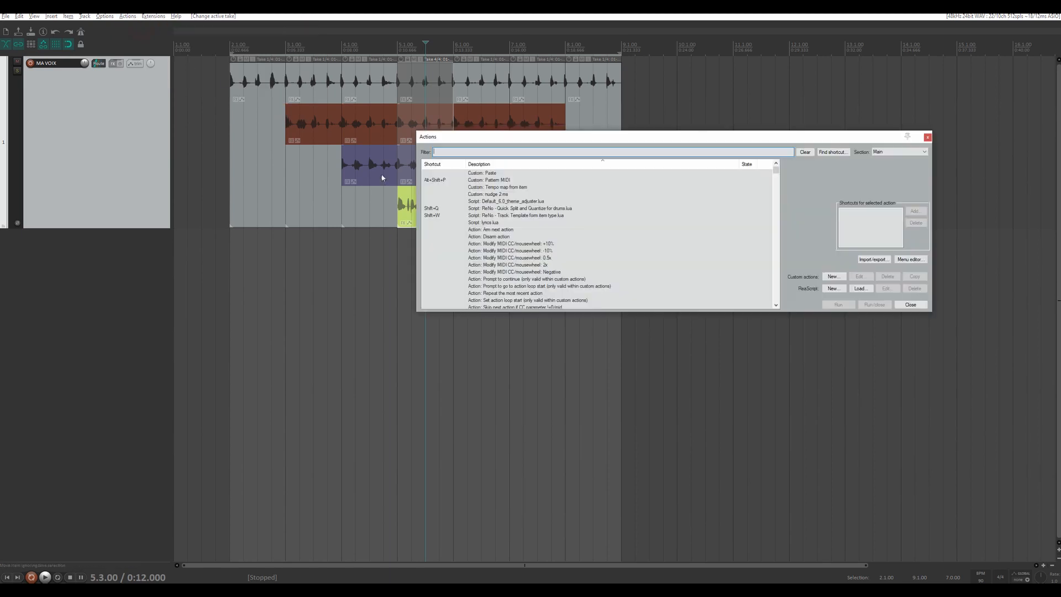
pyautogui.write('delete ')
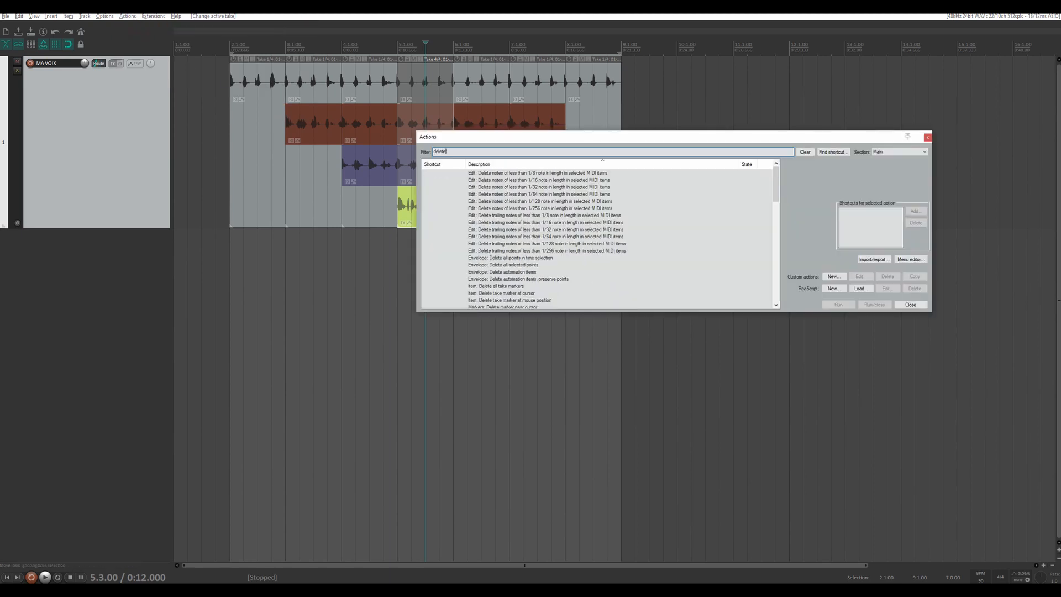
pyautogui.write('take')
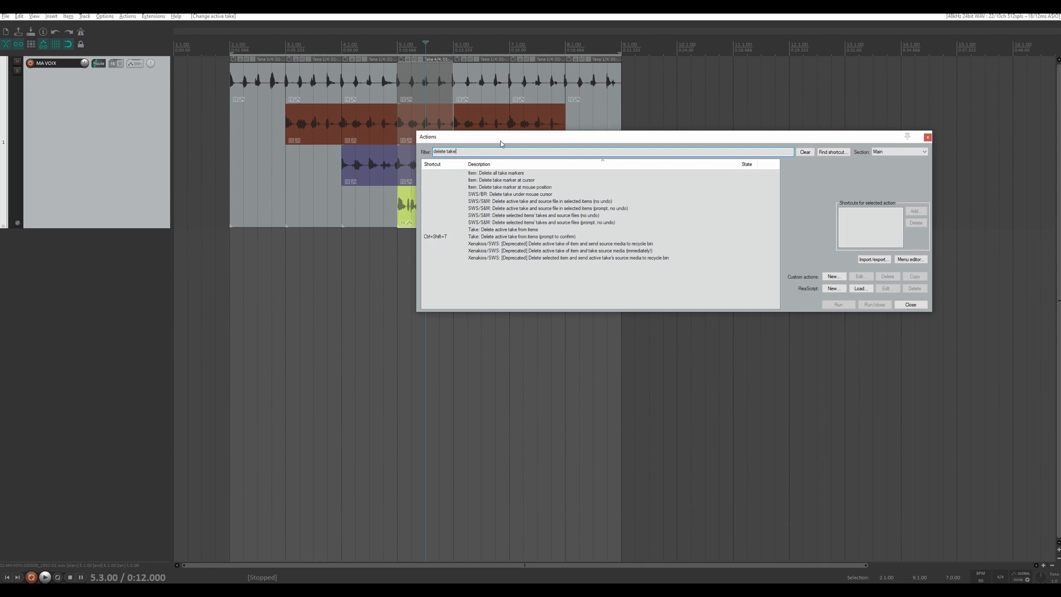
pyautogui.moveTo(501, 144); pyautogui.dragTo(658, 160)
# - Delete the bar 5 item's fourth take using the delete action that prompts to confirm, and undo it
pyautogui.click(431, 205)
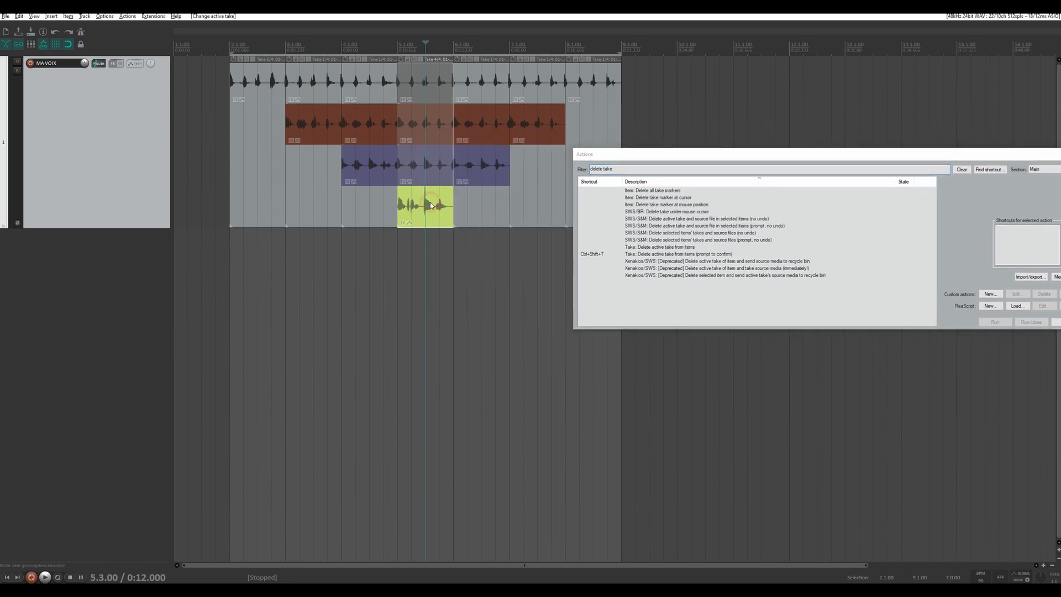
pyautogui.hotkey('ctrl', 'shift', 't')
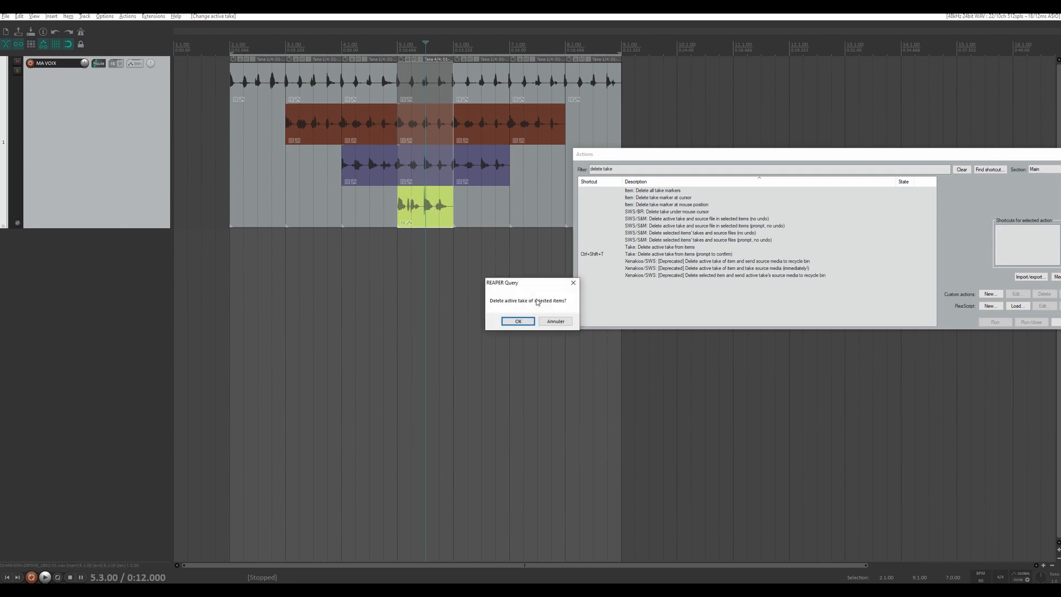
pyautogui.click(519, 322)
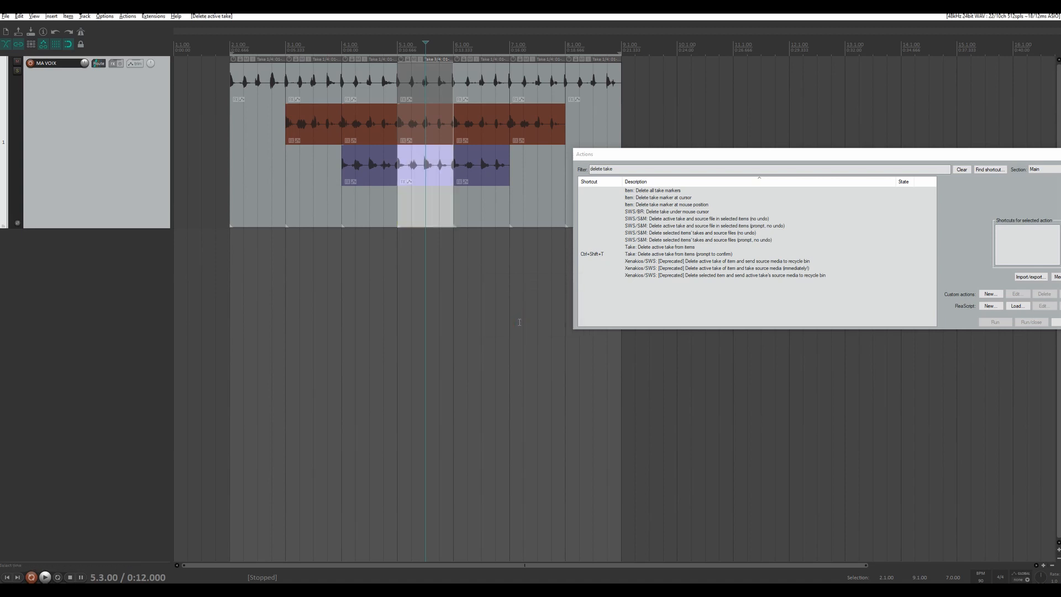
pyautogui.hotkey('ctrl', 'z')
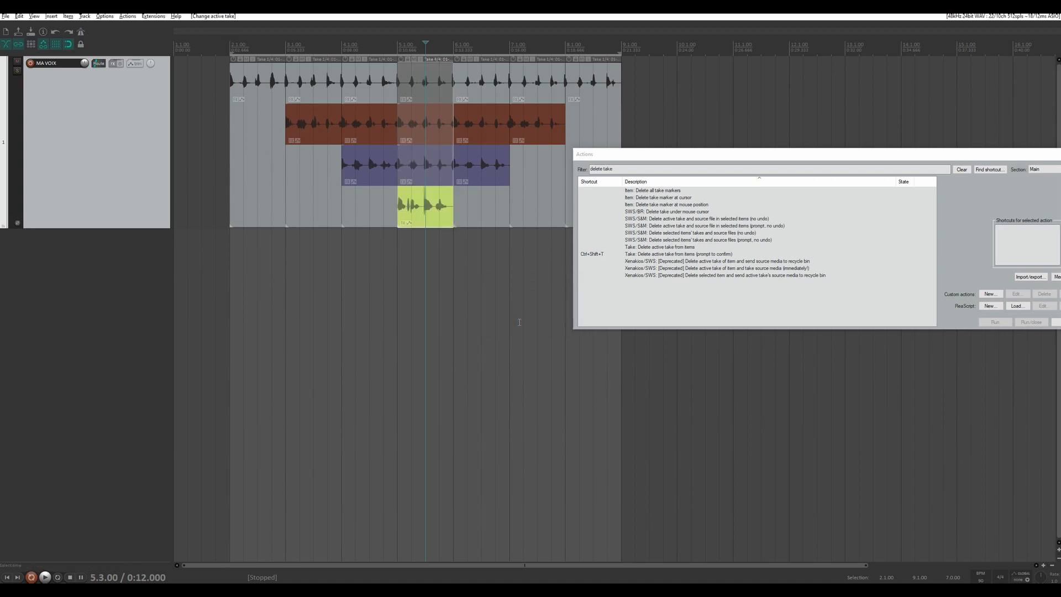
# - Assign "Take: Delete active take from items (prompt to confirm)" to the Alt left-click mouse modifier for media items, and close the action list
pyautogui.click(104, 16)
pyautogui.click(123, 327)
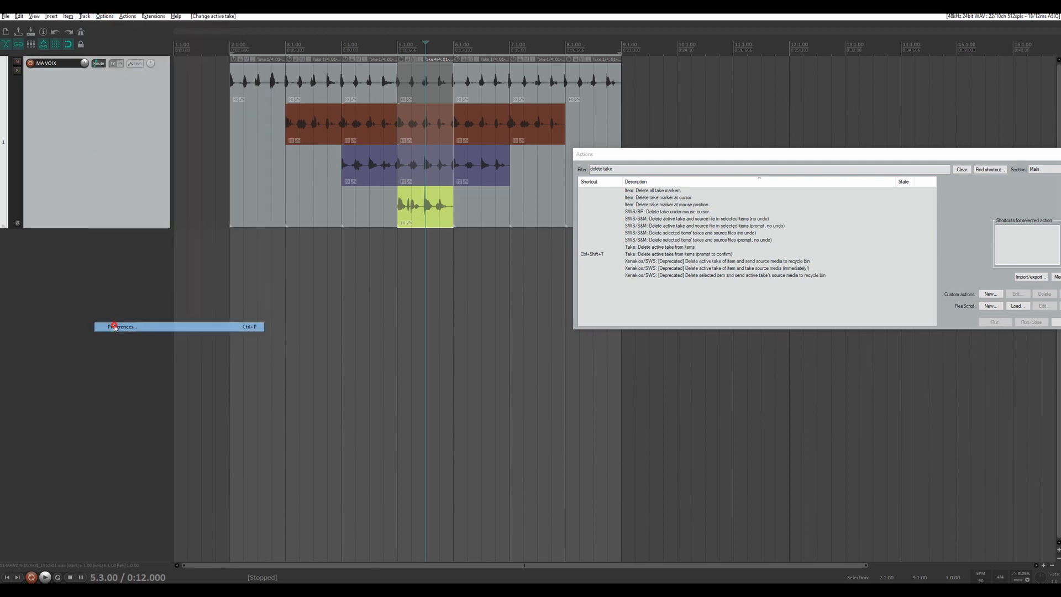
pyautogui.moveTo(812, 218); pyautogui.dragTo(292, 206)
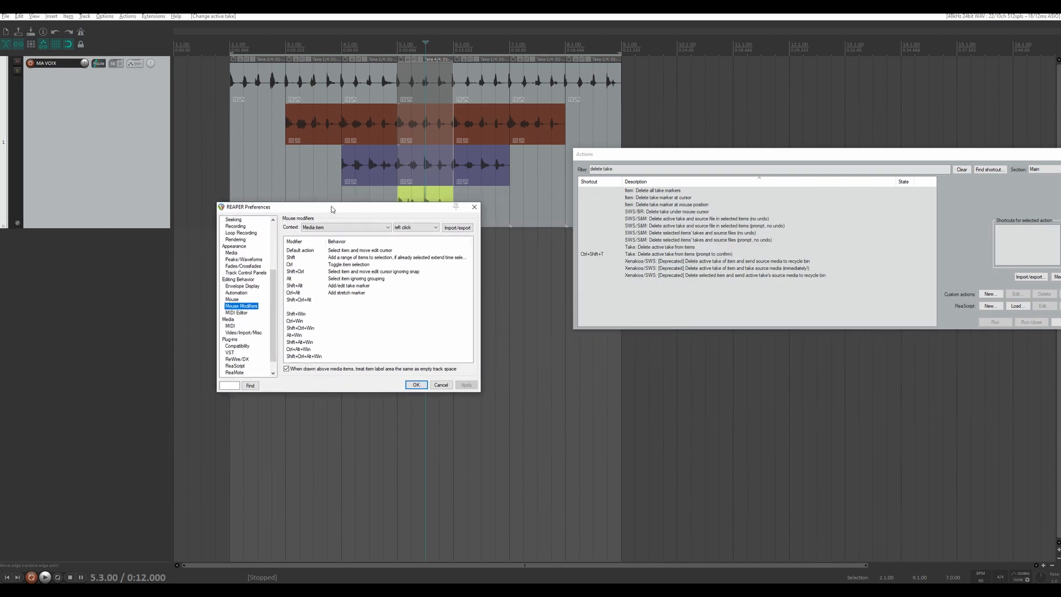
pyautogui.moveTo(397, 208); pyautogui.dragTo(361, 223)
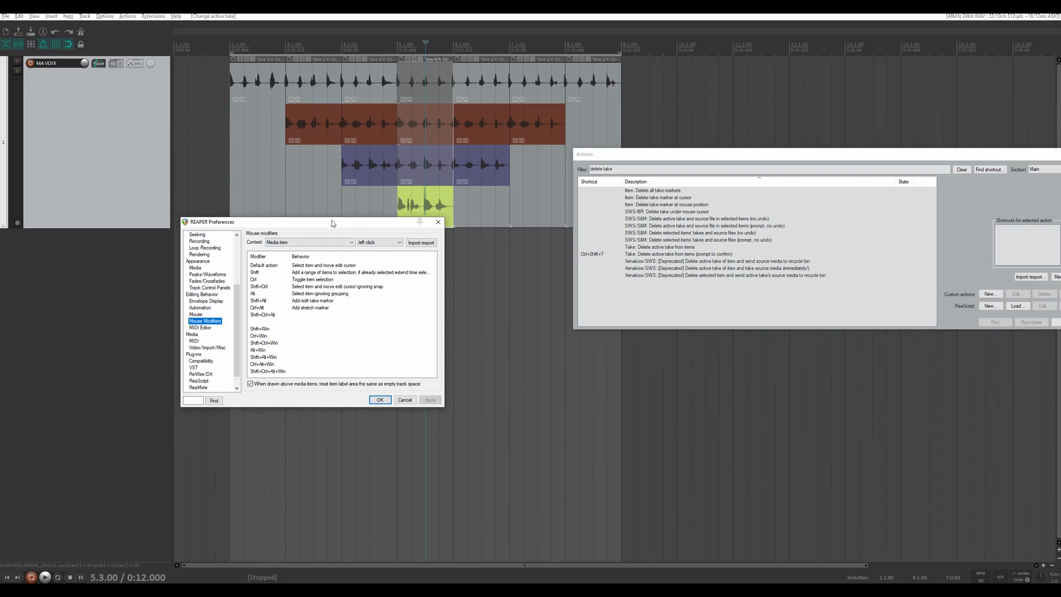
pyautogui.moveTo(332, 220); pyautogui.dragTo(289, 221)
pyautogui.click(267, 295)
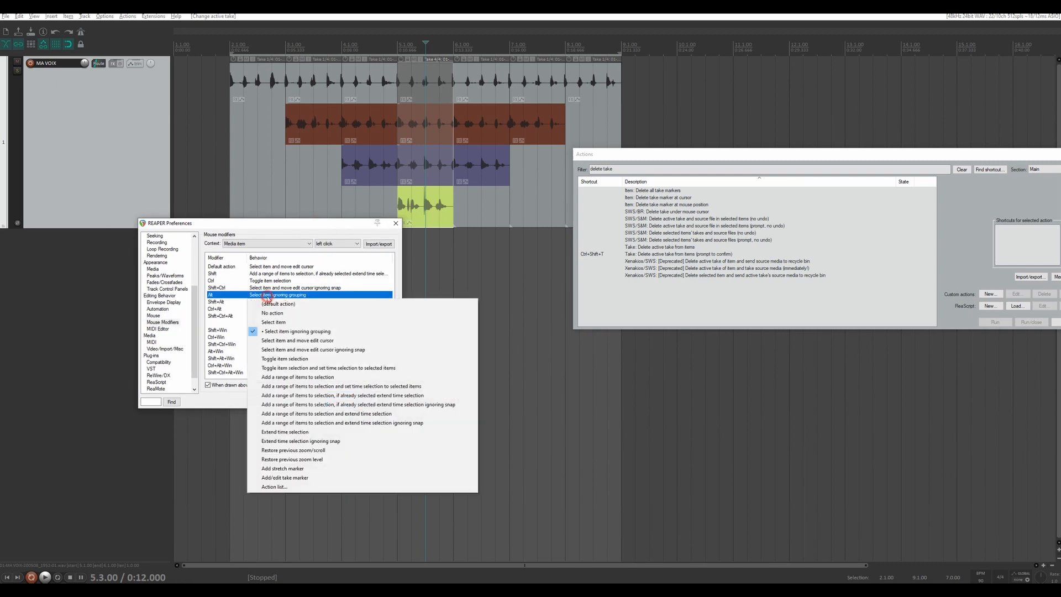
pyautogui.click(277, 487)
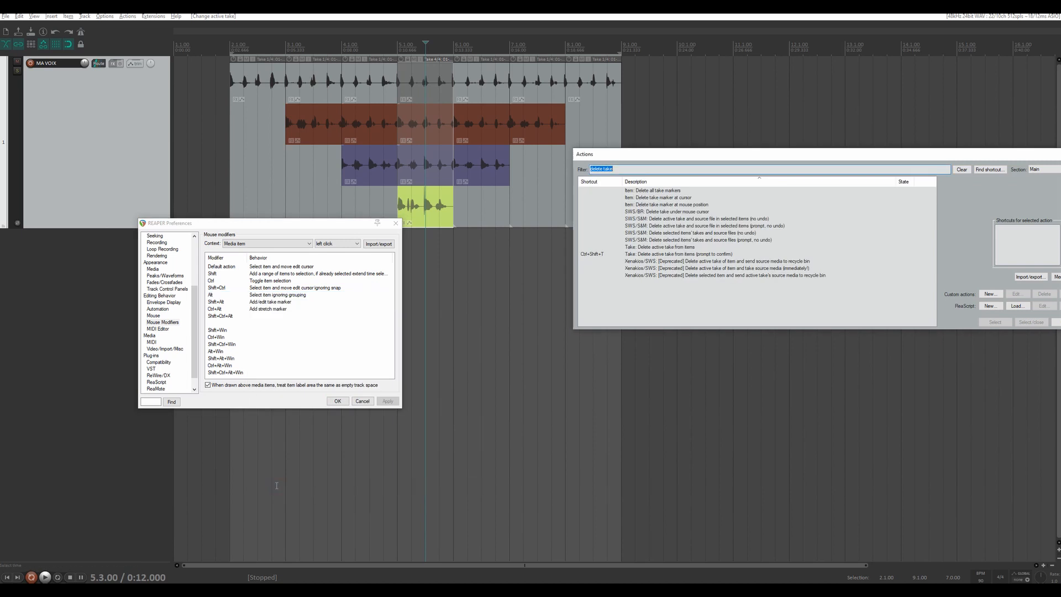
pyautogui.click(648, 254)
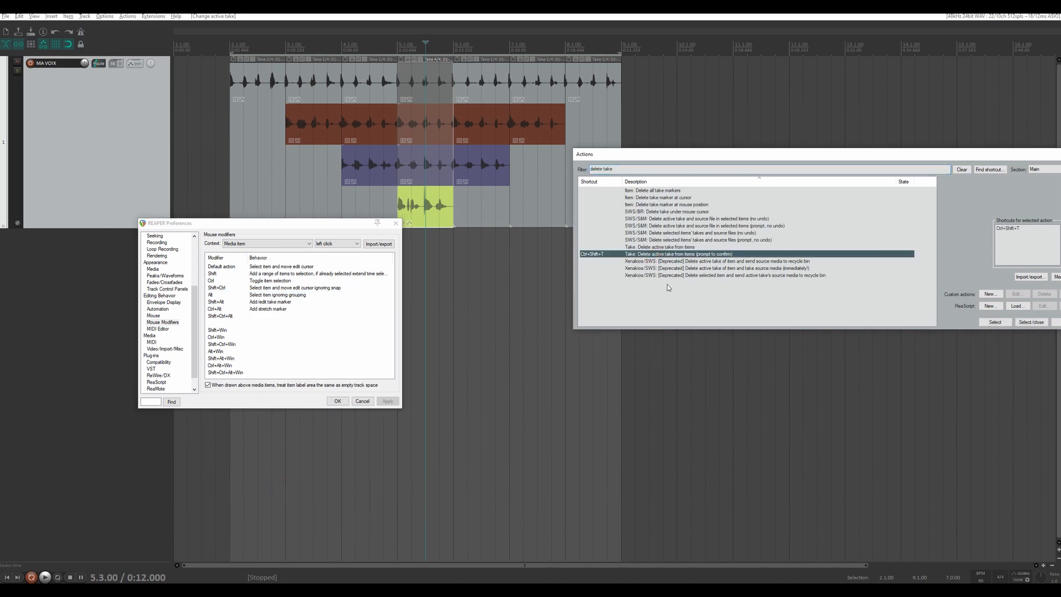
pyautogui.click(996, 324)
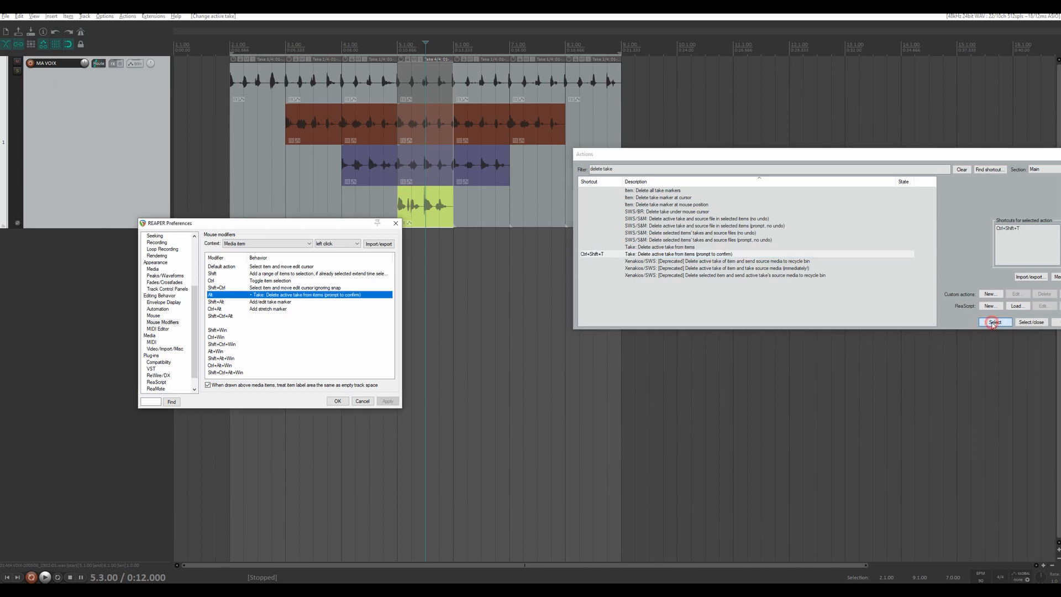
pyautogui.click(338, 401)
pyautogui.moveTo(1046, 148); pyautogui.dragTo(705, 240)
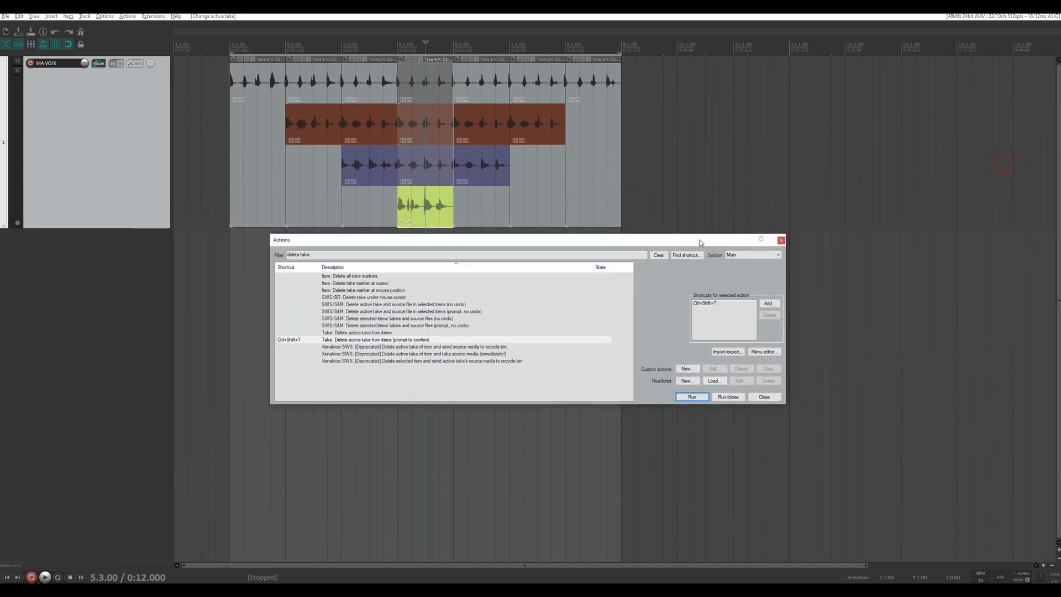
pyautogui.click(781, 242)
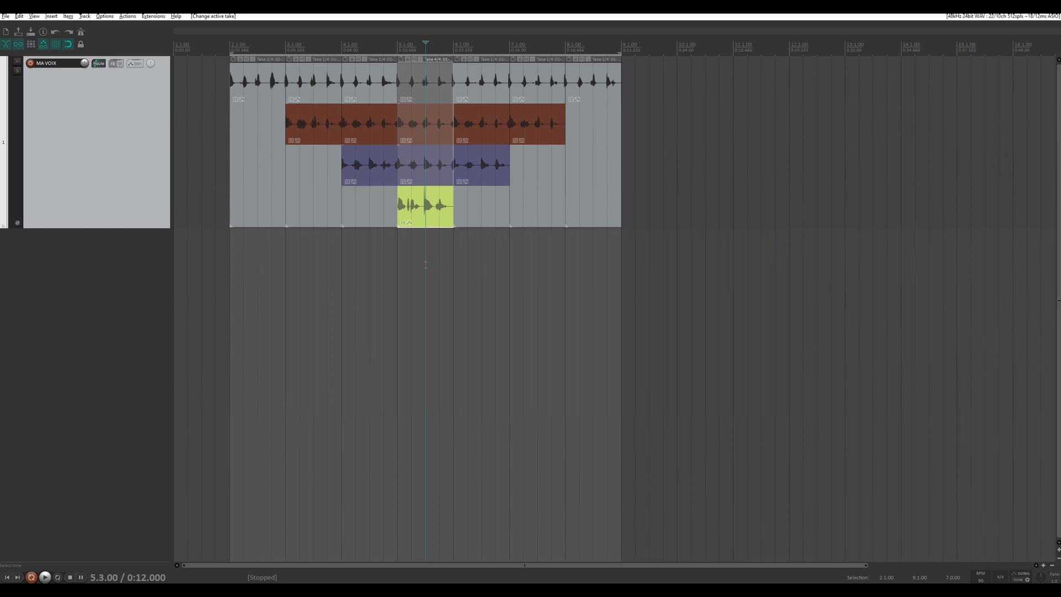
# - Delete the fourth and first takes of the bar 5 item using the Alt mouse modifier, confirming each deletion
pyautogui.keyDown('alt'); pyautogui.click(416, 194); pyautogui.keyUp('alt')
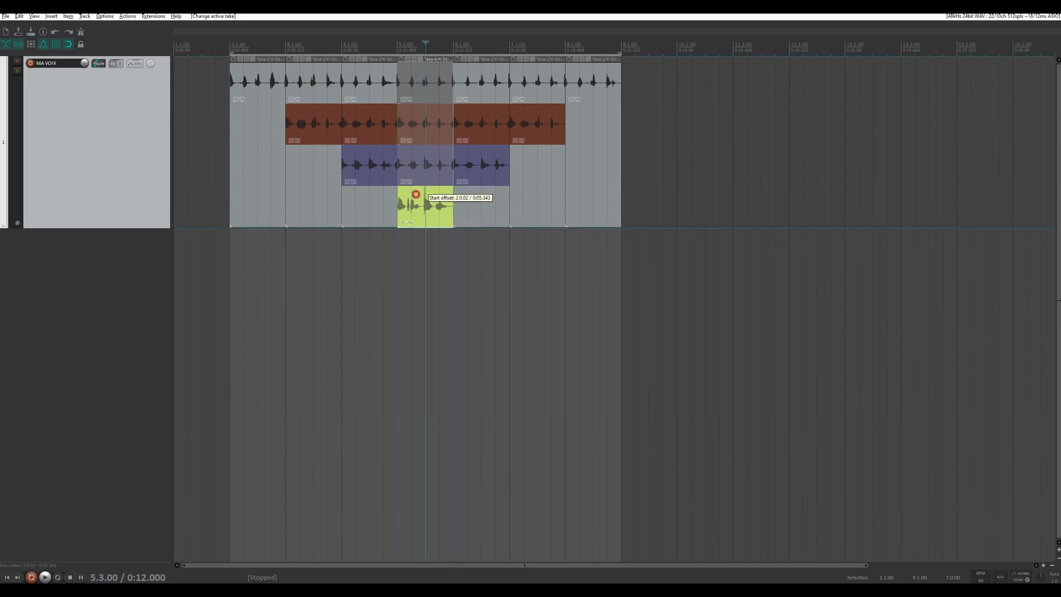
pyautogui.click(523, 322)
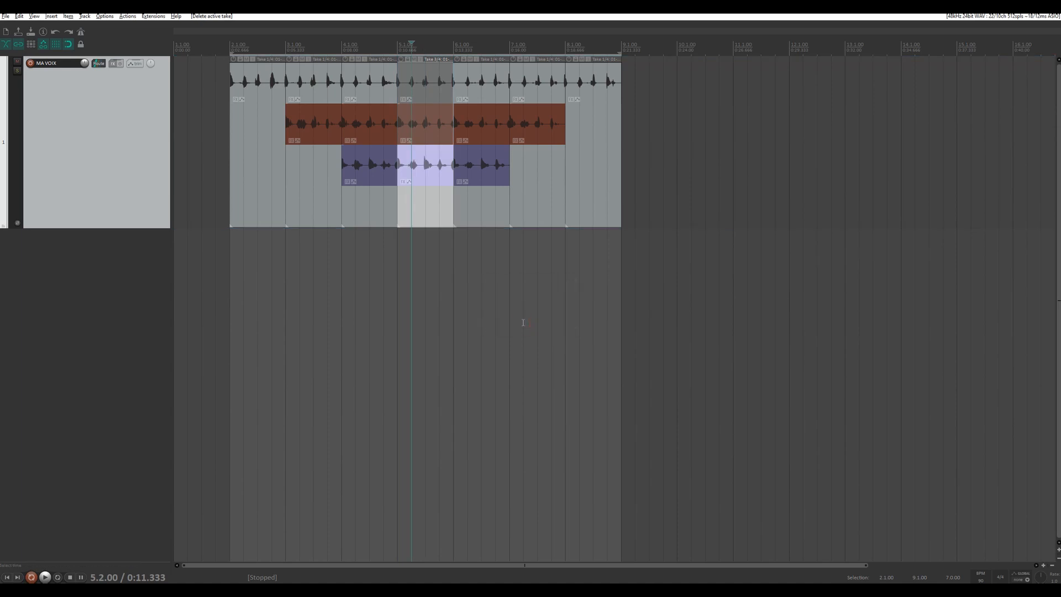
pyautogui.keyDown('alt'); pyautogui.click(422, 78); pyautogui.keyUp('alt')
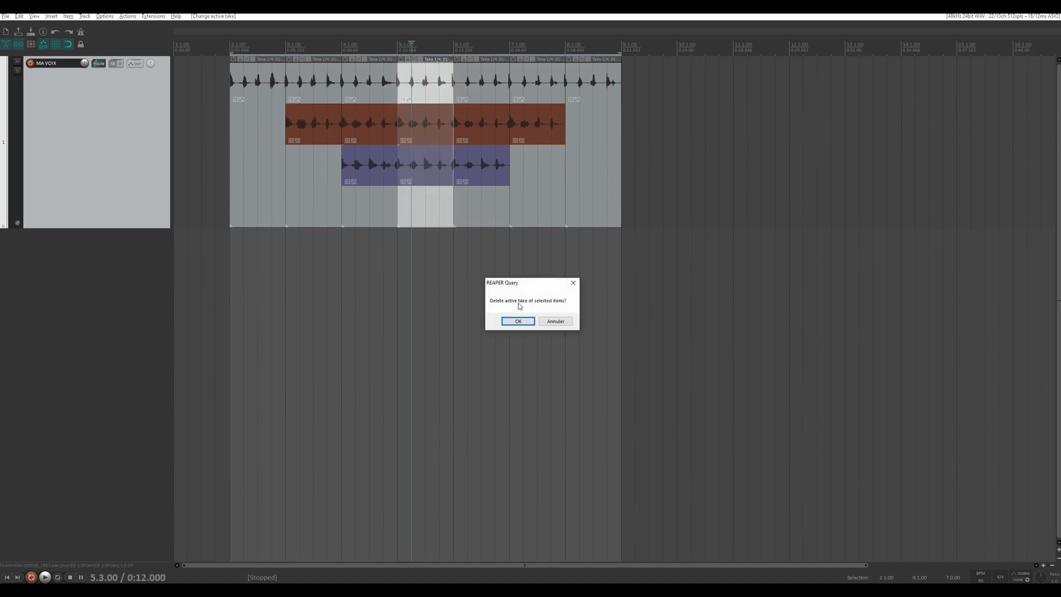
pyautogui.click(520, 319)
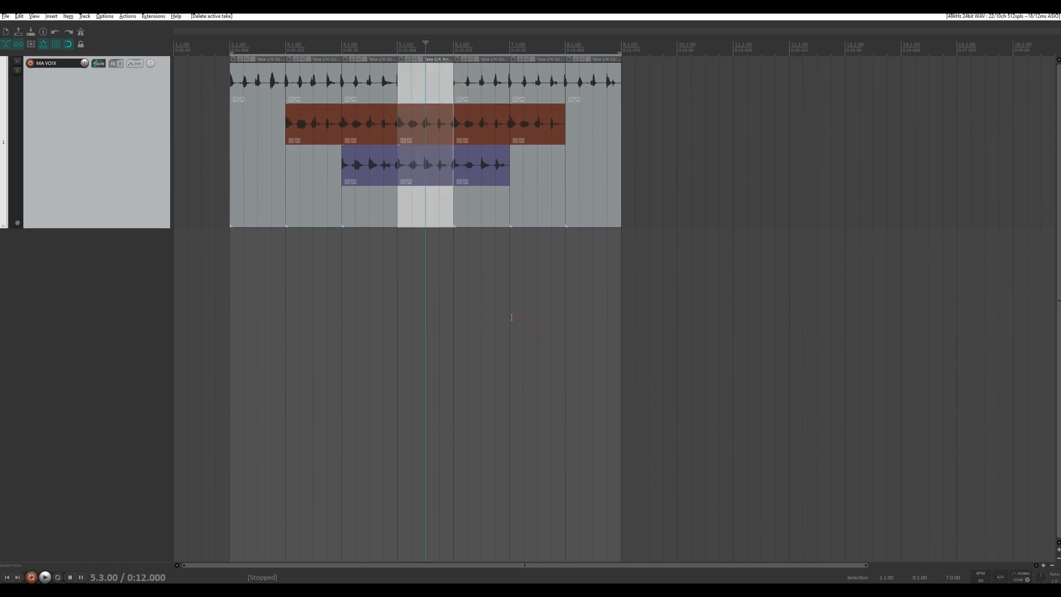
# - Undo both take deletions and the preceding active take changes on the bar 5 item
pyautogui.hotkey('ctrl', 'z')
pyautogui.hotkey('ctrl', 'z')
pyautogui.hotkey('ctrl', 'z')
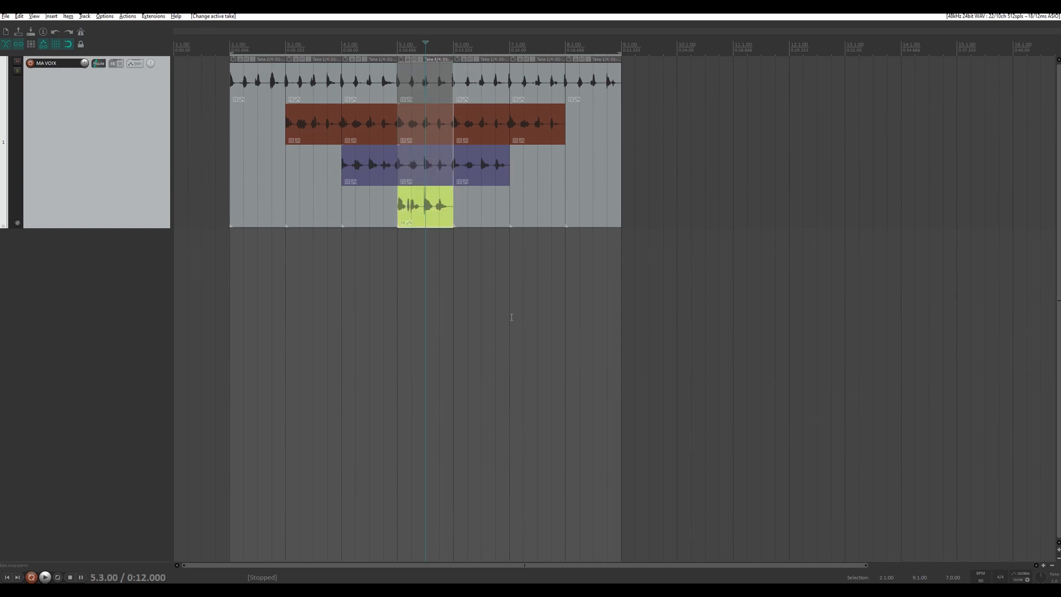
pyautogui.hotkey('ctrl', 'z')
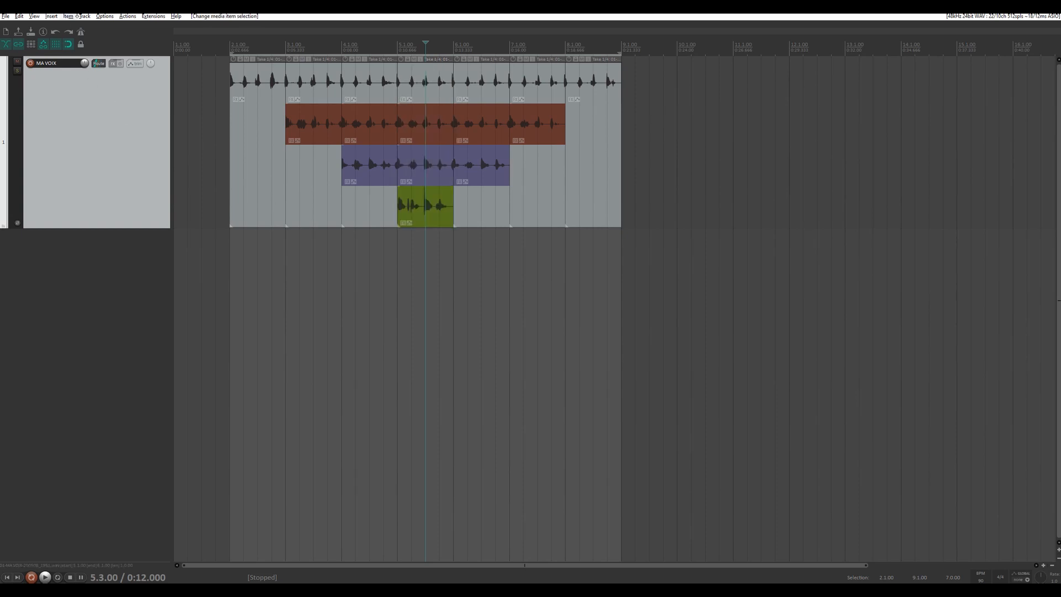
# - Make the bar 5 item's fourth take active again and clear the item selection
pyautogui.click(411, 197)
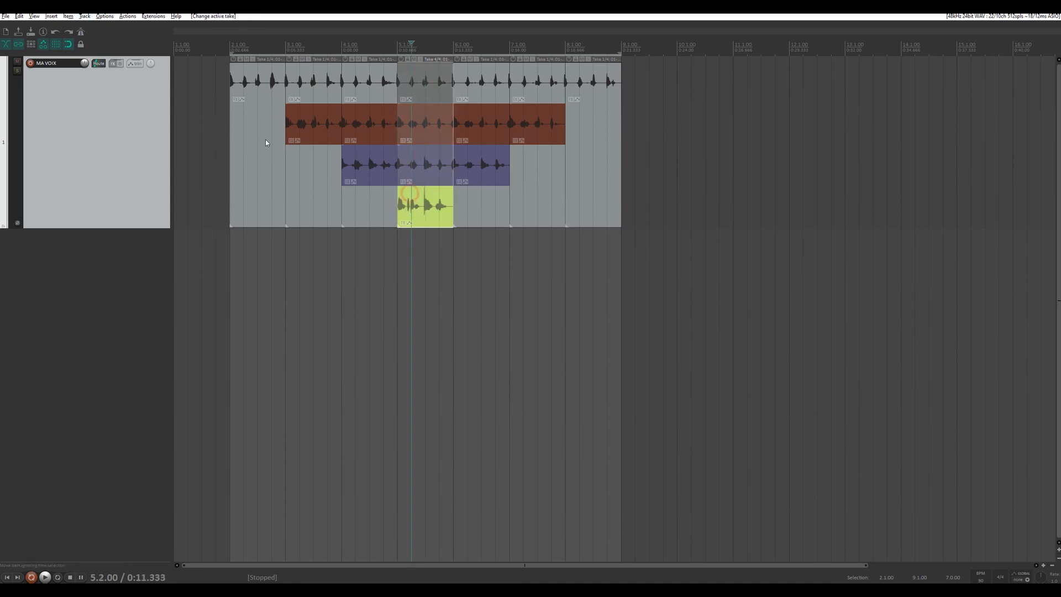
pyautogui.click(87, 16)
pyautogui.moveTo(70, 18)
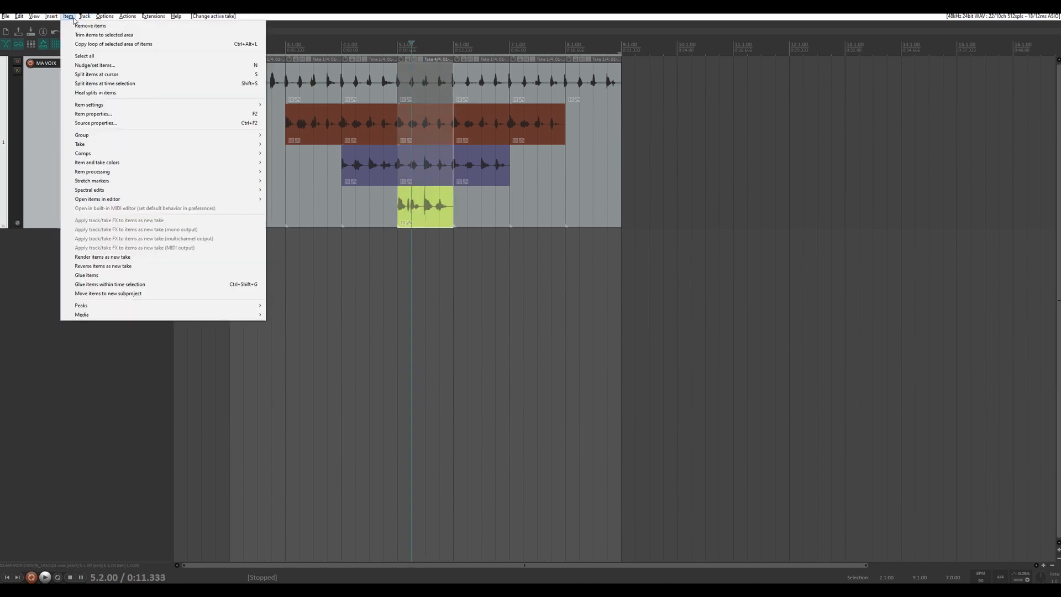
pyautogui.moveTo(87, 145)
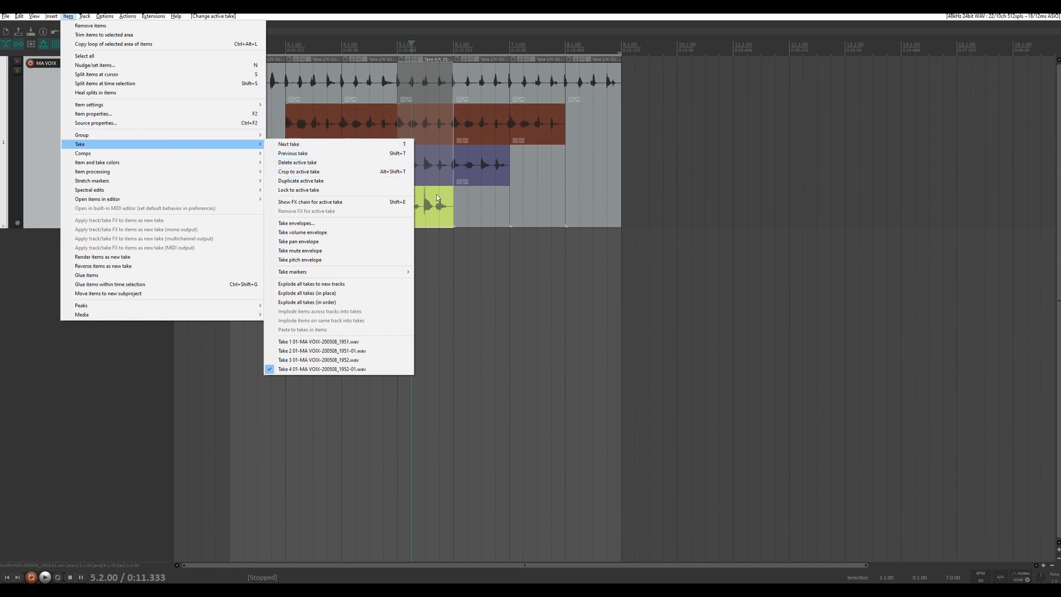
pyautogui.click(476, 336)
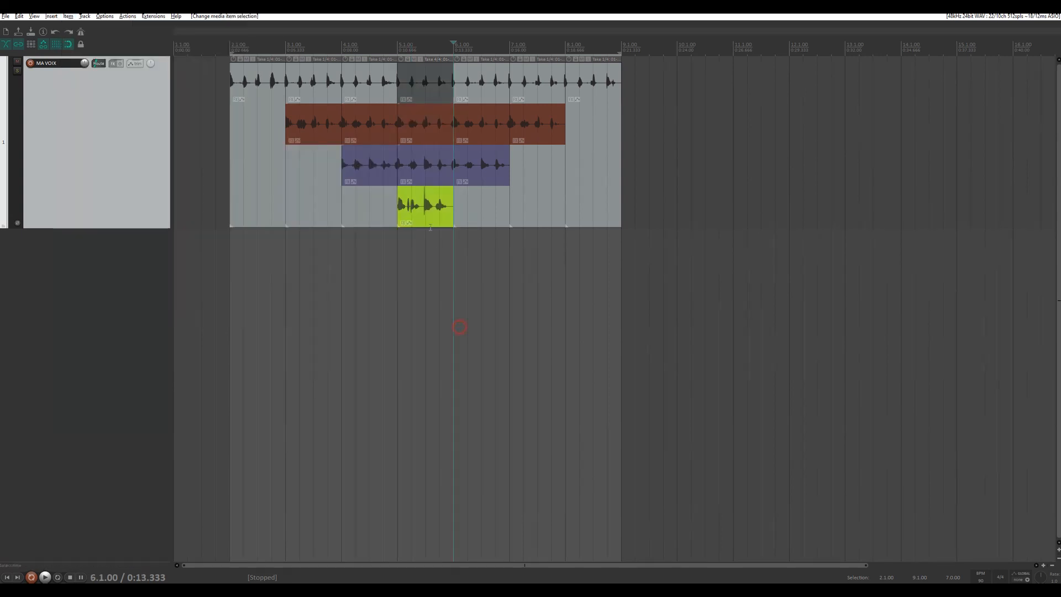
# - Switch the bar 5 item's active take to the third, second and first takes, and back to the fourth
pyautogui.click(421, 170)
pyautogui.click(418, 133)
pyautogui.click(419, 80)
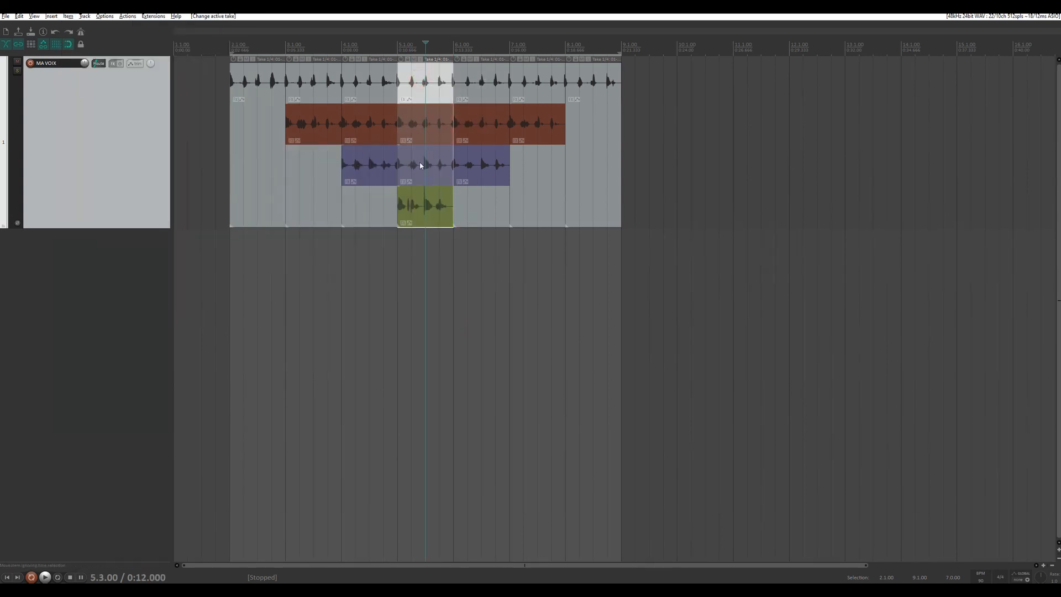
pyautogui.click(421, 194)
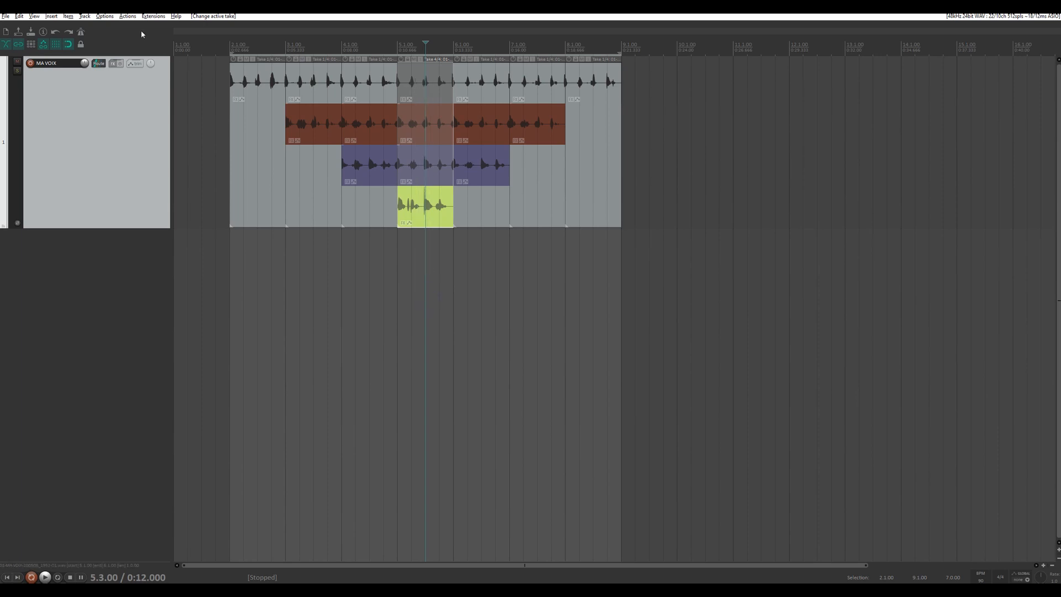
# - Crop the bar 5 item to its active take, and undo the crop
pyautogui.click(68, 16)
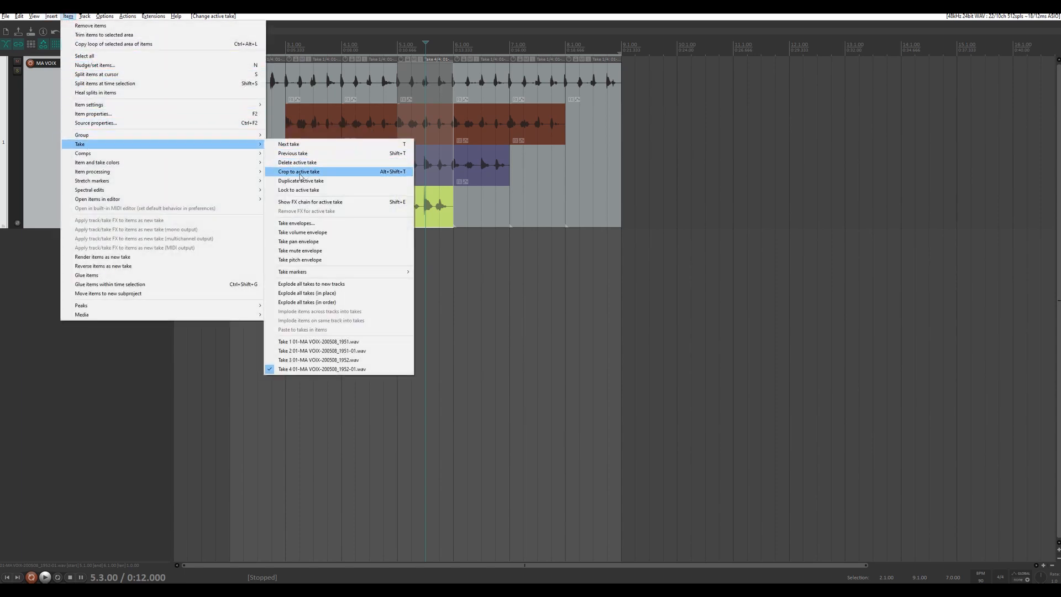
pyautogui.click(393, 173)
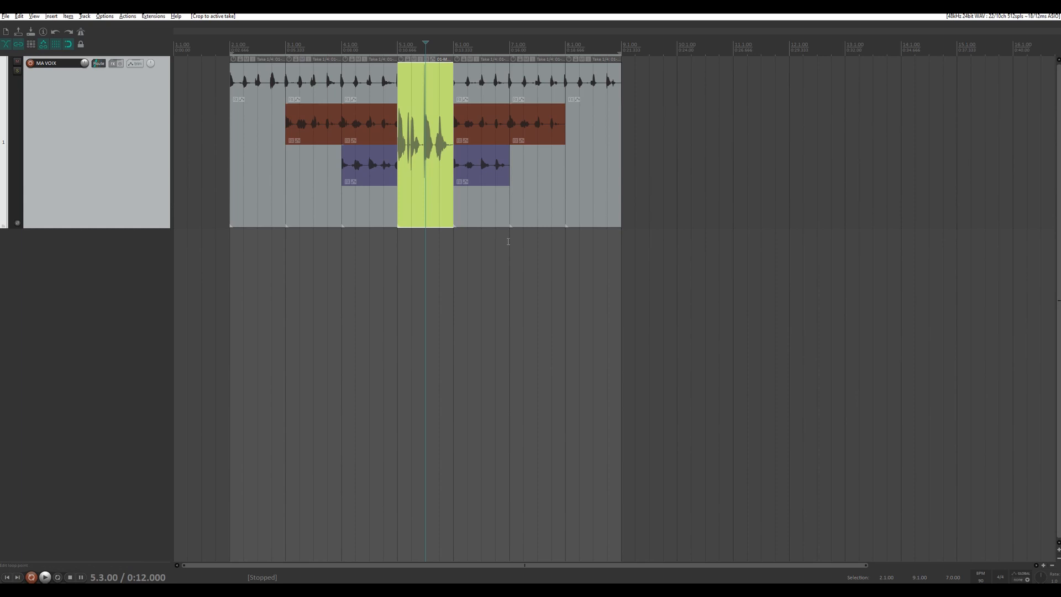
pyautogui.hotkey('ctrl', 'z')
# - Build the comp by activating take 3 at bar 4, take 2 at bars 3 and 6, and take 1 at bars 2, 7 and 8
pyautogui.click(367, 155)
pyautogui.click(327, 125)
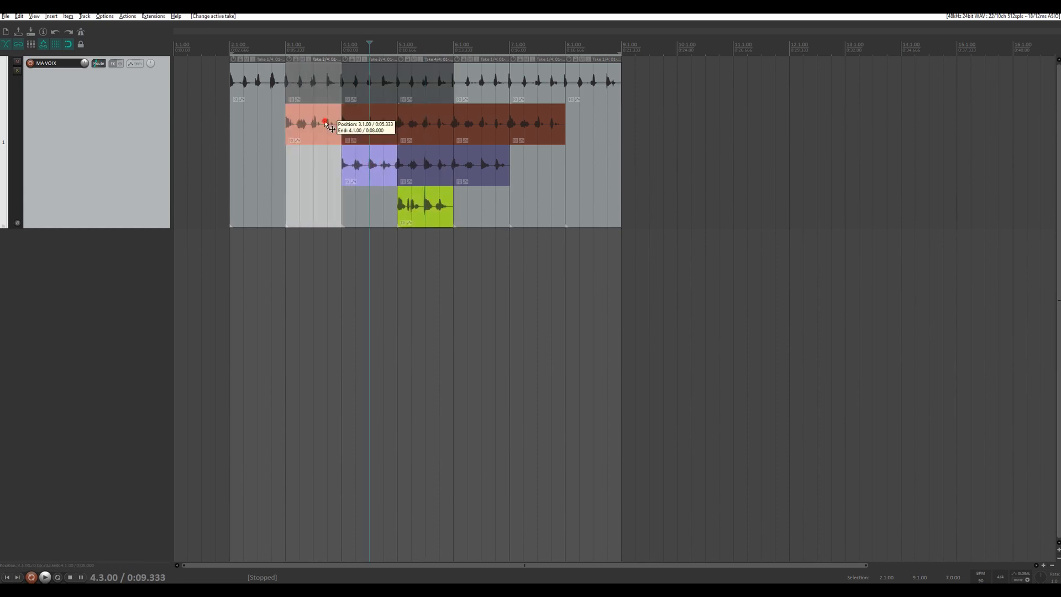
pyautogui.click(273, 83)
pyautogui.click(468, 149)
pyautogui.click(492, 117)
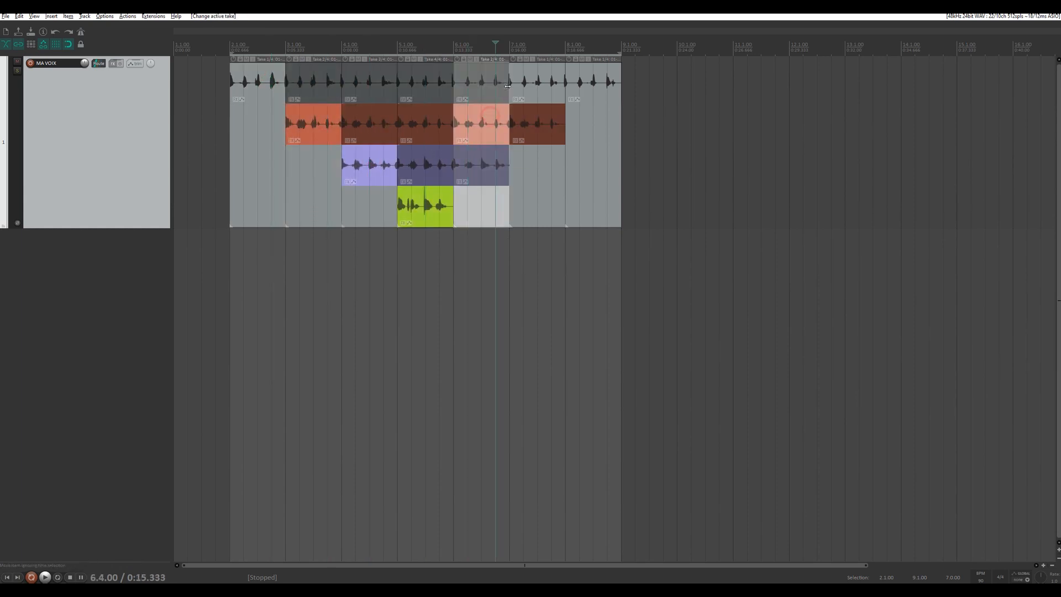
pyautogui.click(514, 80)
pyautogui.click(593, 82)
pyautogui.click(268, 73)
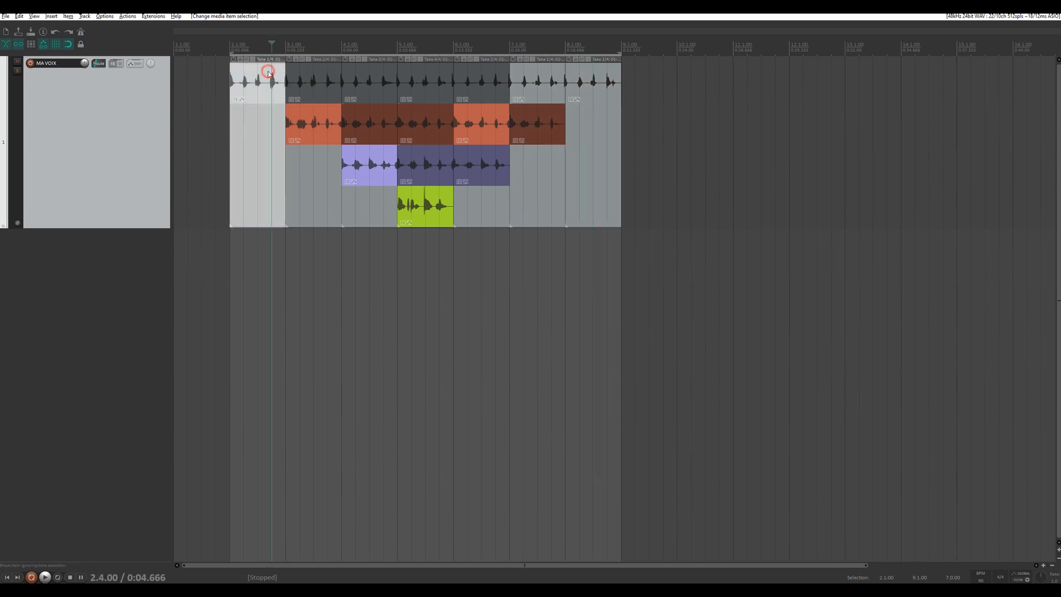
pyautogui.click(593, 82)
# - Select all items on the track, crop them to their active takes, and undo the crop
pyautogui.moveTo(774, 240); pyautogui.dragTo(250, 87)
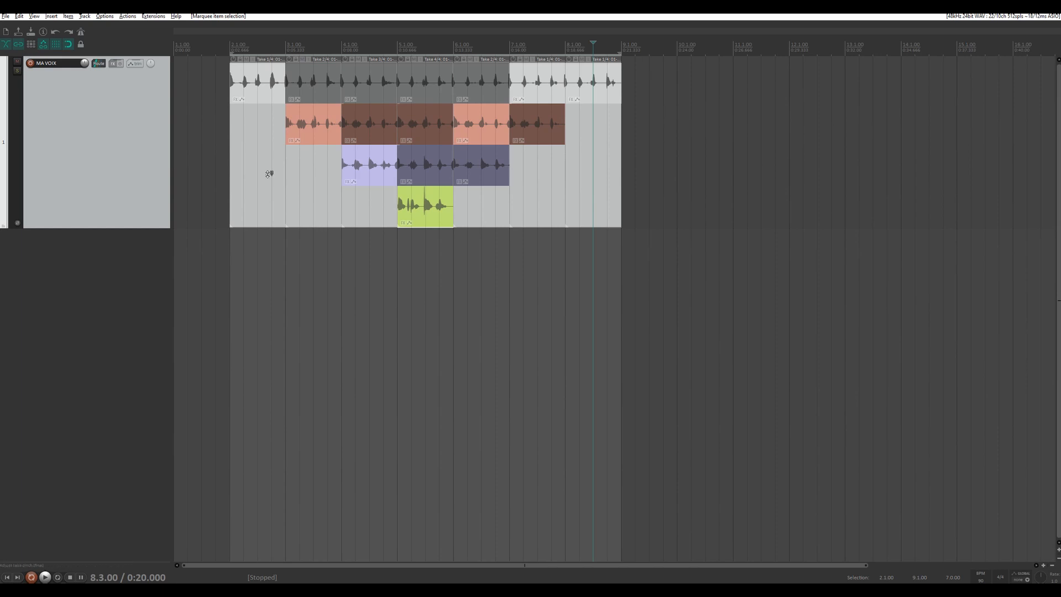
pyautogui.hotkey('alt', 'shift', 't')
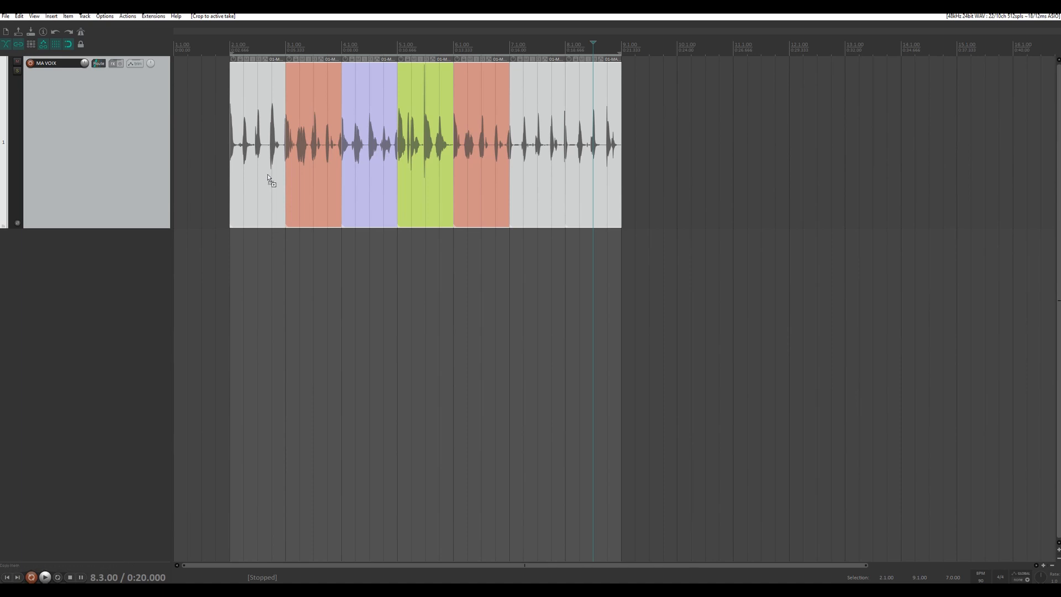
pyautogui.hotkey('ctrl', 'z')
# - Select only the bar 5 item and lock it to its active take
pyautogui.click(68, 16)
pyautogui.moveTo(102, 147)
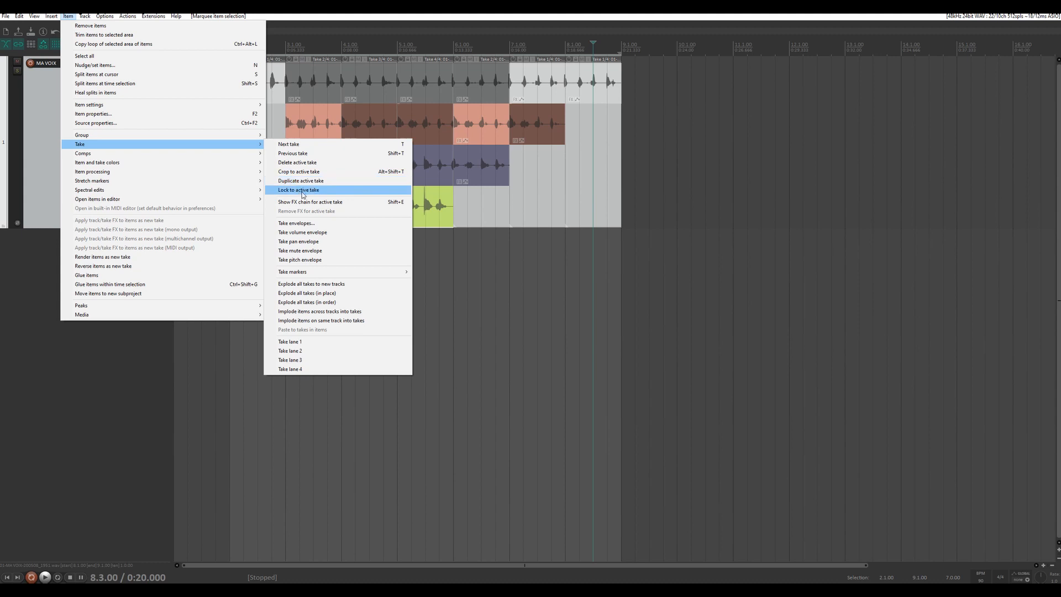
pyautogui.click(436, 308)
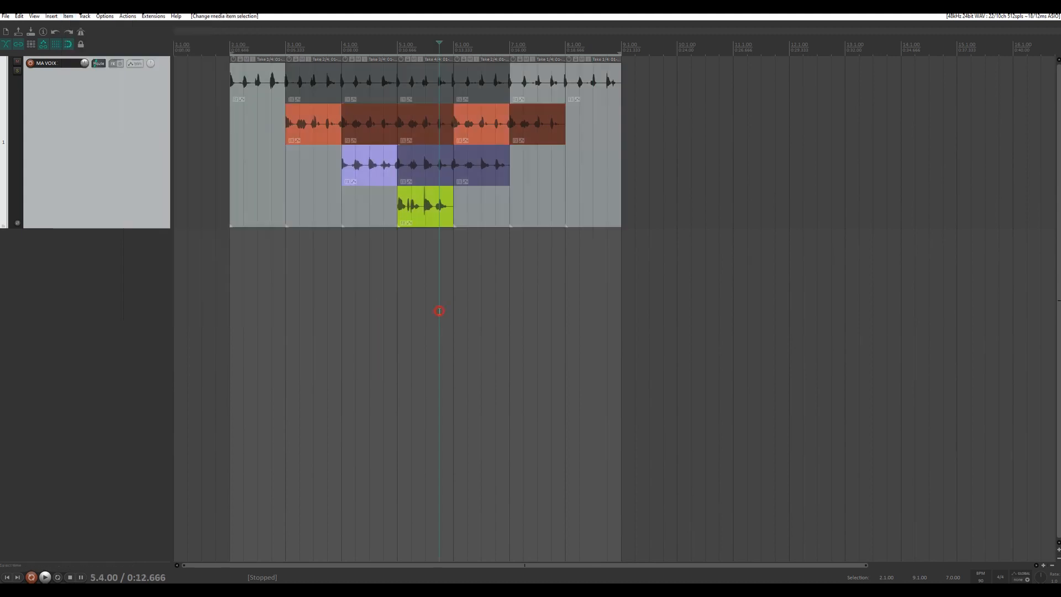
pyautogui.moveTo(431, 328); pyautogui.dragTo(422, 73)
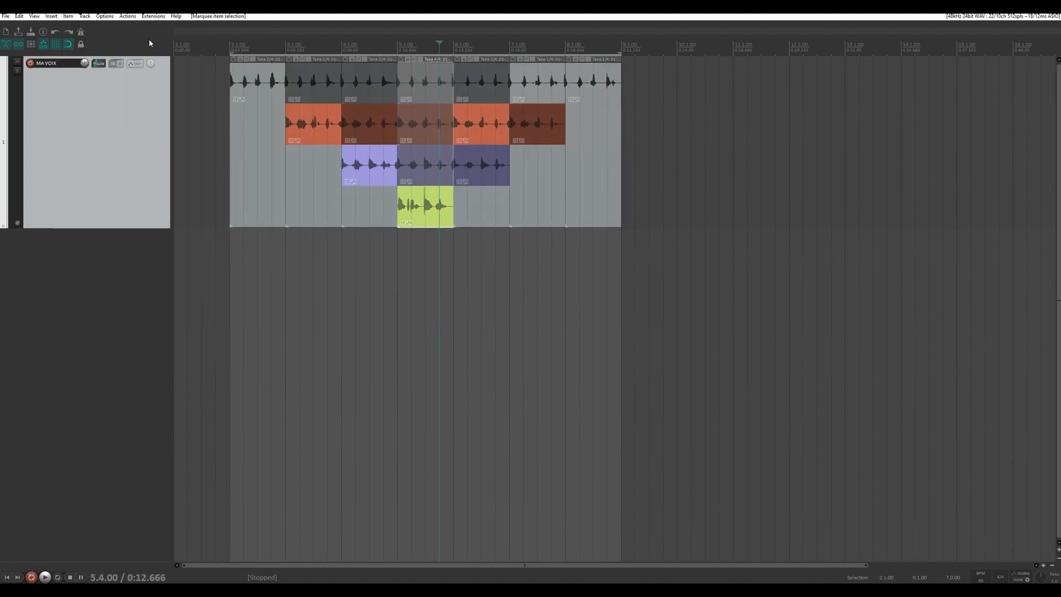
pyautogui.click(68, 16)
pyautogui.moveTo(137, 150)
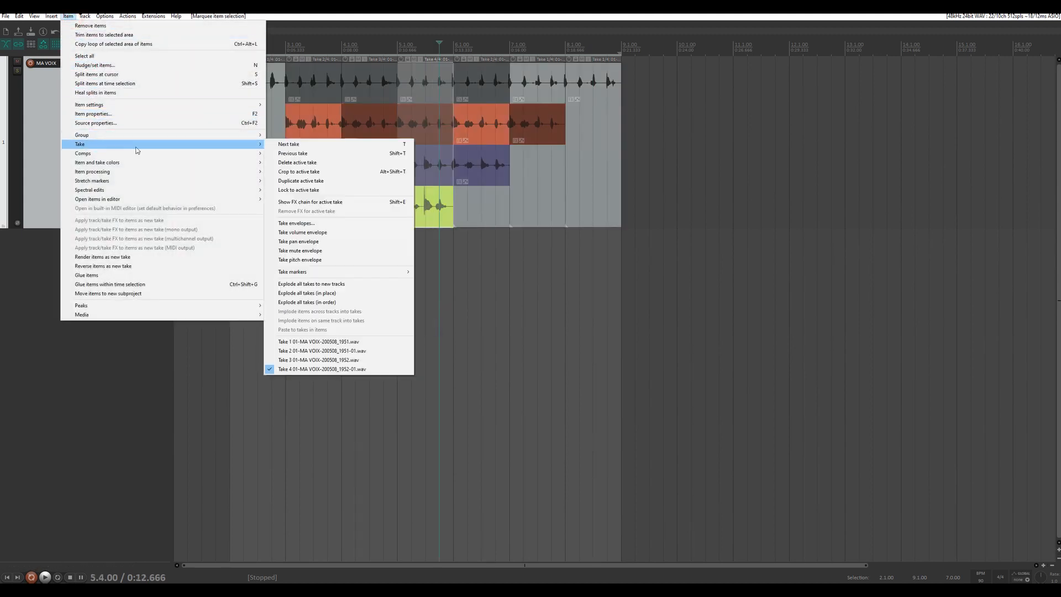
pyautogui.click(301, 189)
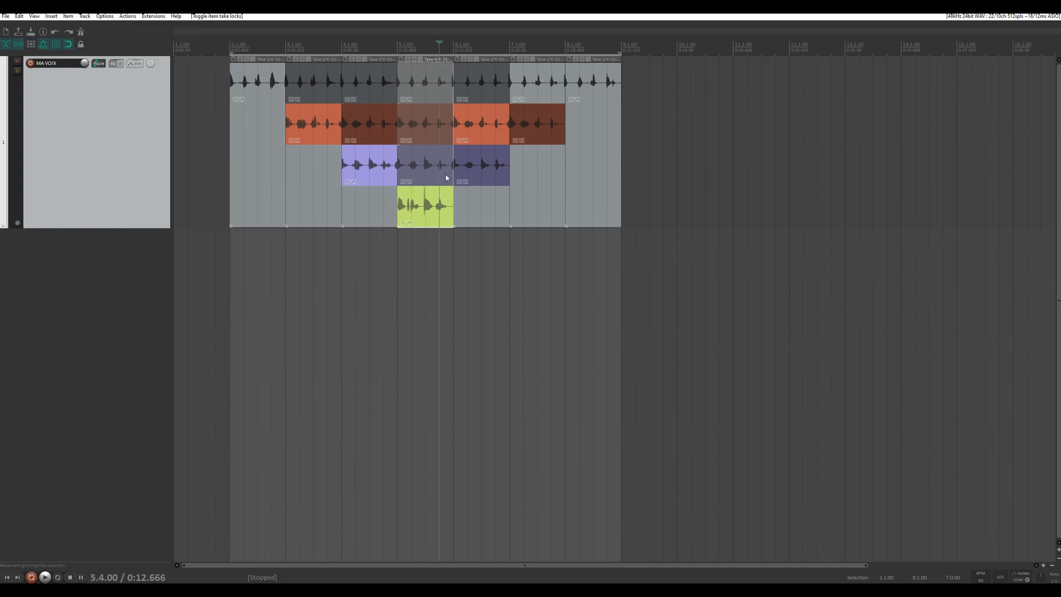
# - Try to activate the third, second and first takes of the locked bar 5 item
pyautogui.click(425, 158)
pyautogui.click(426, 163)
pyautogui.click(433, 212)
pyautogui.click(434, 160)
pyautogui.click(427, 118)
pyautogui.click(425, 80)
pyautogui.click(432, 120)
pyautogui.click(435, 166)
# - Cycle the bar 4 item's active take repeatedly among its first three takes, ending on the third
pyautogui.click(370, 124)
pyautogui.click(368, 83)
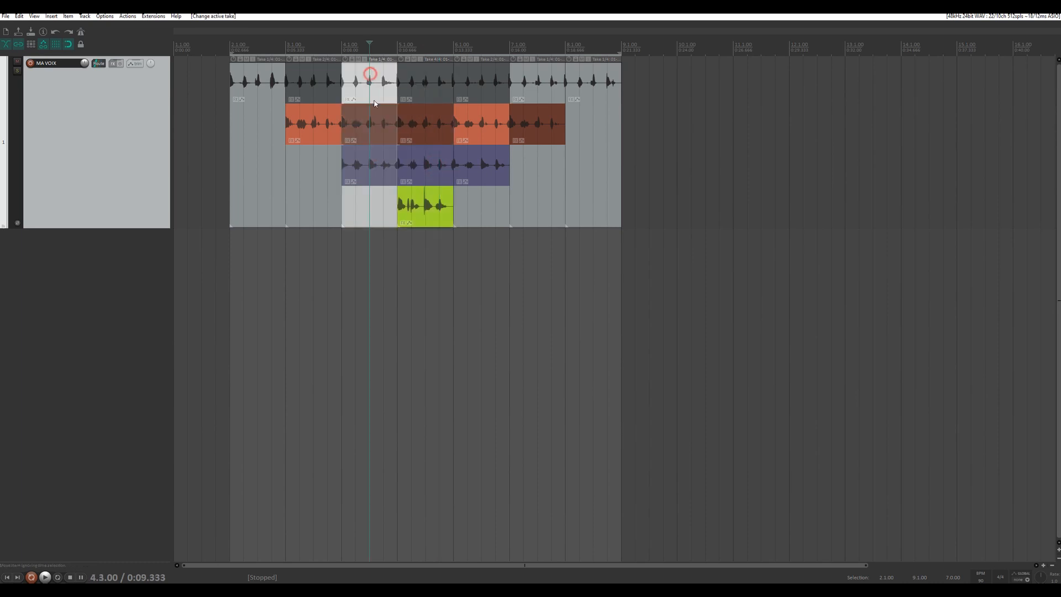
pyautogui.click(373, 122)
pyautogui.click(380, 151)
pyautogui.click(372, 123)
pyautogui.click(368, 83)
pyautogui.click(371, 123)
pyautogui.click(378, 157)
pyautogui.click(371, 125)
pyautogui.click(368, 83)
pyautogui.click(371, 123)
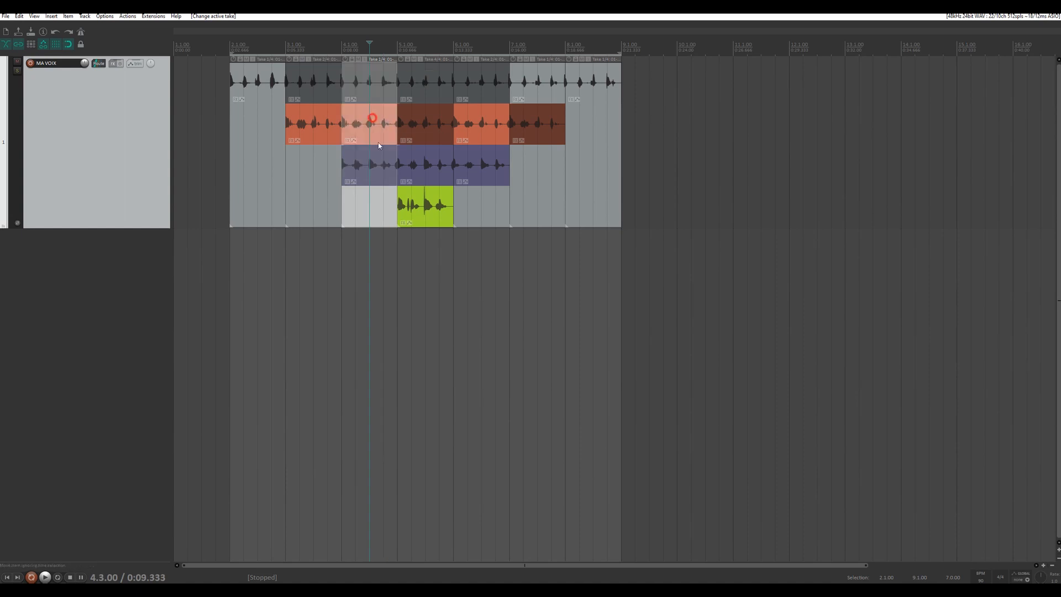
pyautogui.click(378, 157)
pyautogui.click(373, 115)
pyautogui.click(370, 80)
pyautogui.click(373, 118)
pyautogui.click(380, 156)
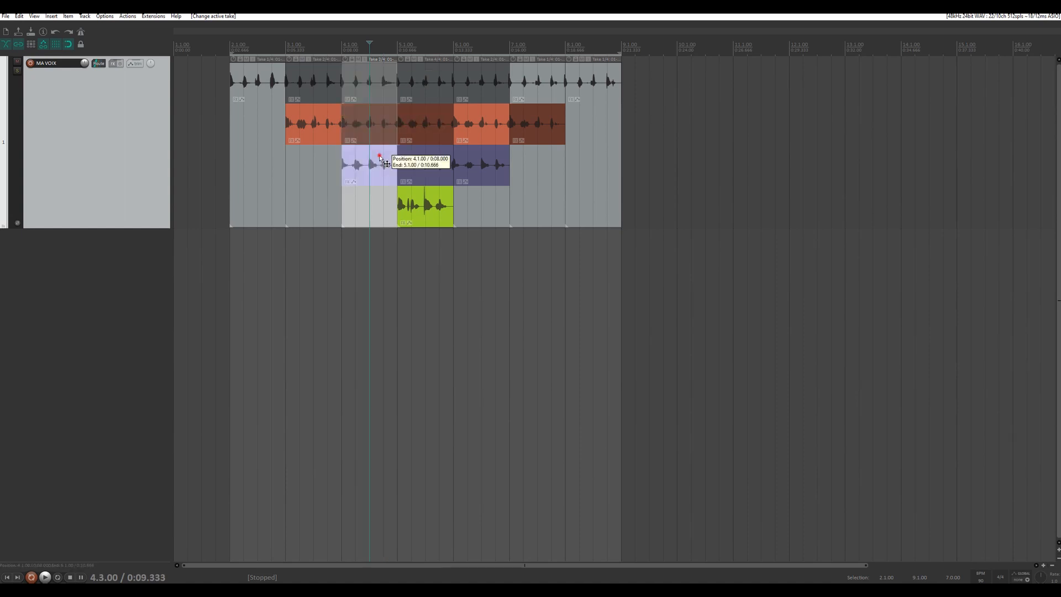
# - Reselect the locked bar 5 item and try each of its four takes from first to fourth
pyautogui.moveTo(442, 279); pyautogui.dragTo(424, 102)
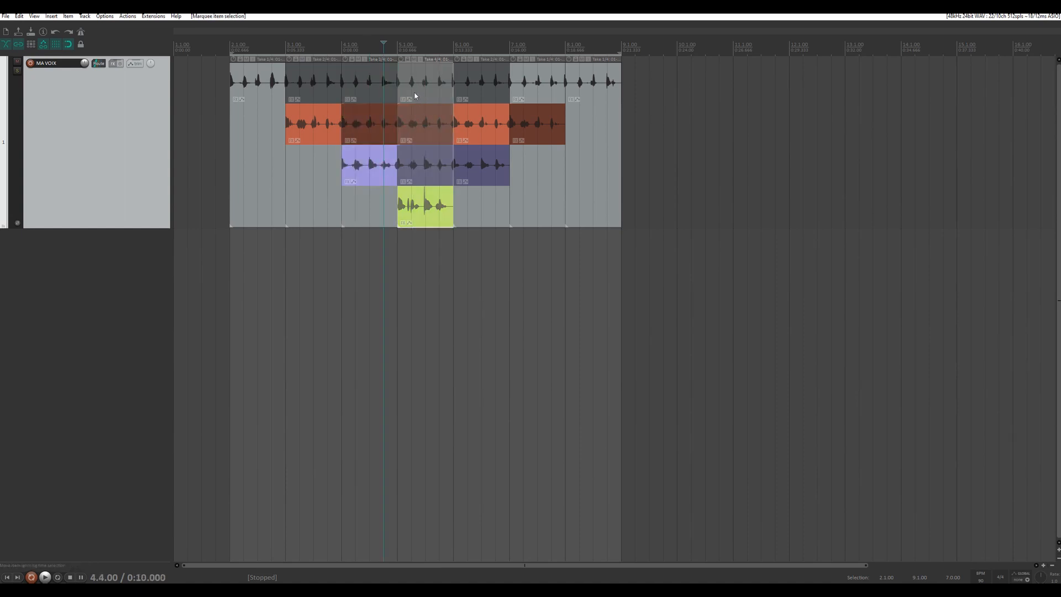
pyautogui.click(417, 79)
pyautogui.click(422, 124)
pyautogui.click(428, 154)
pyautogui.click(425, 199)
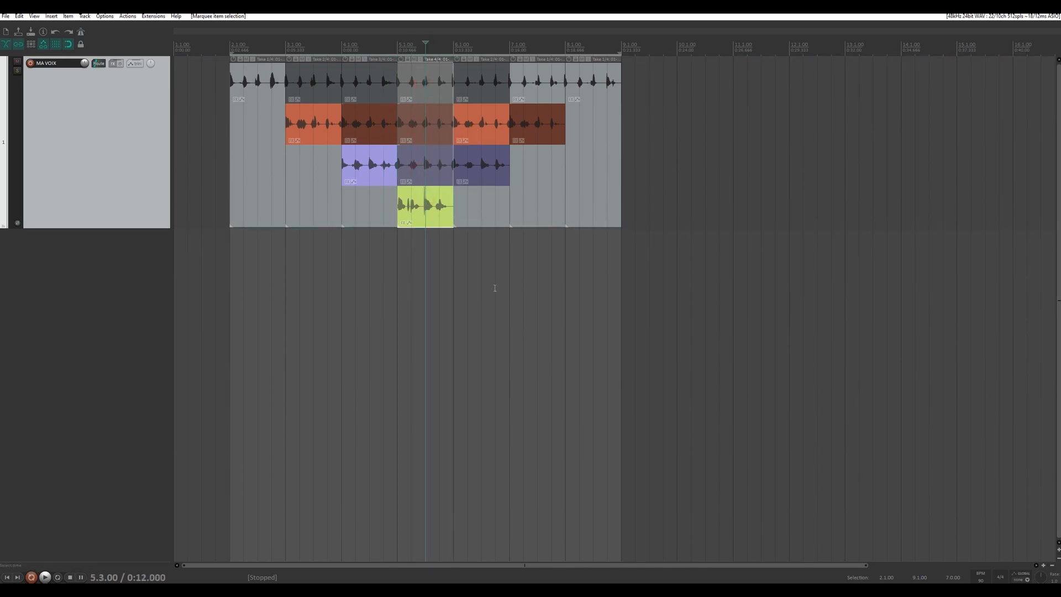
# - Select all items on the track and advance their active takes together until the fourth take lane is active
pyautogui.moveTo(795, 258); pyautogui.dragTo(246, 115)
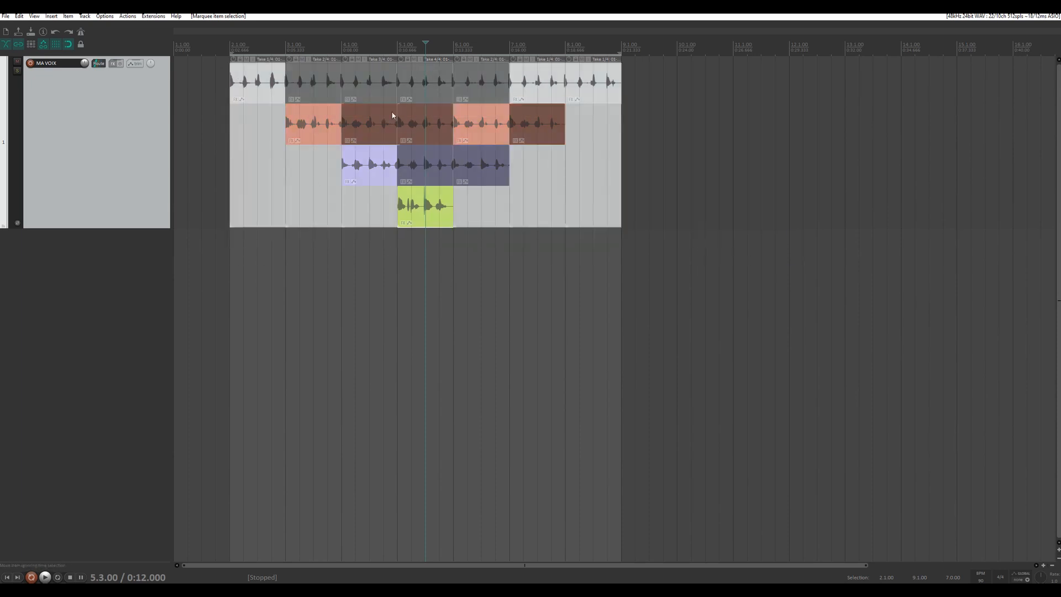
pyautogui.press('t')
pyautogui.press('t')
pyautogui.press('t')
pyautogui.press('t')
pyautogui.press('t')
pyautogui.press('t')
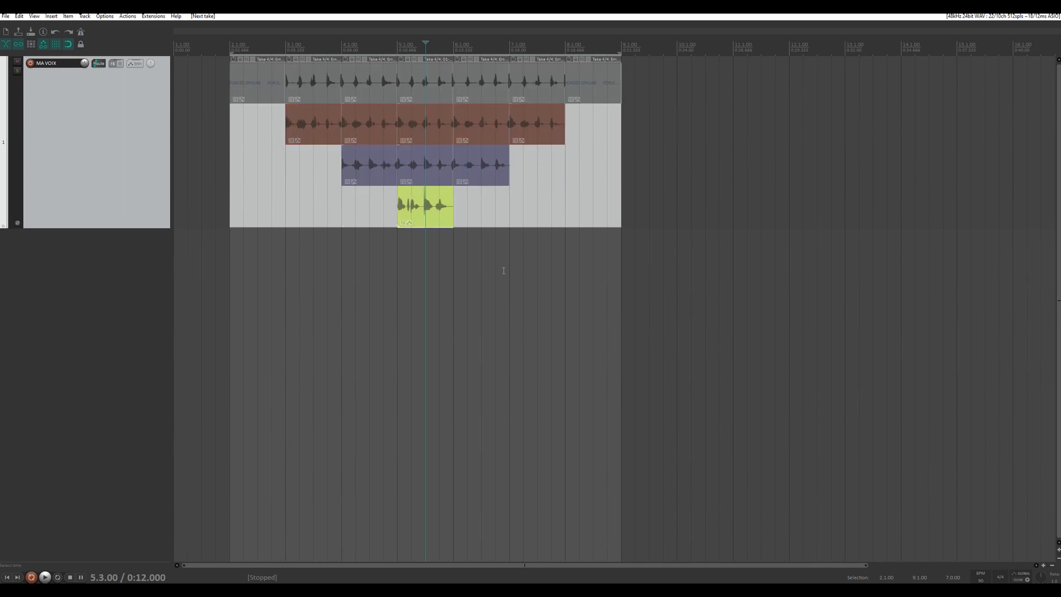
# - Select only the bar 5 item and advance its active take twice, to the second take
pyautogui.click(445, 162)
pyautogui.press('t')
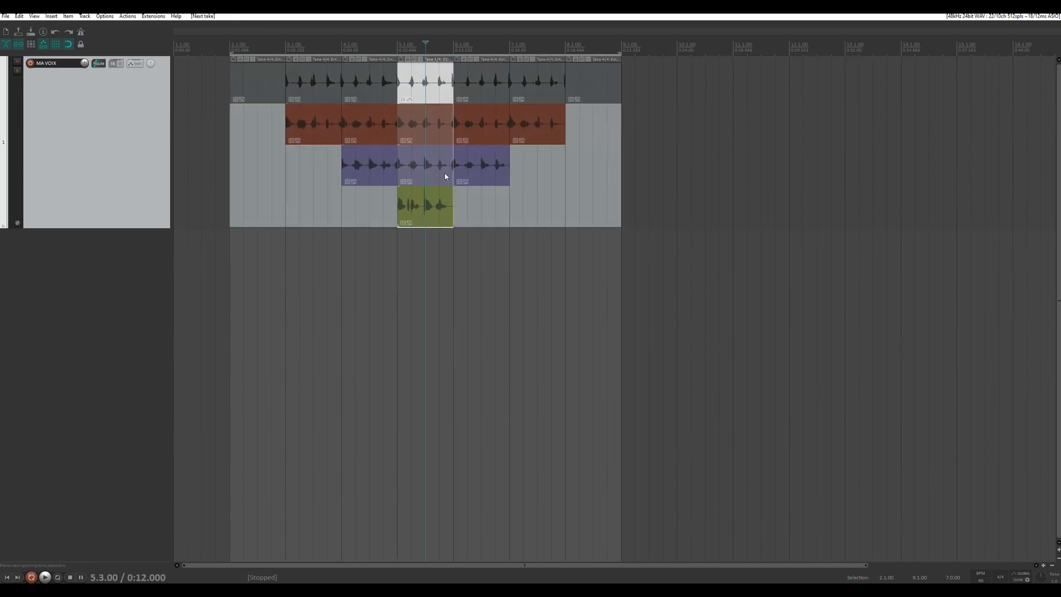
pyautogui.press('t')
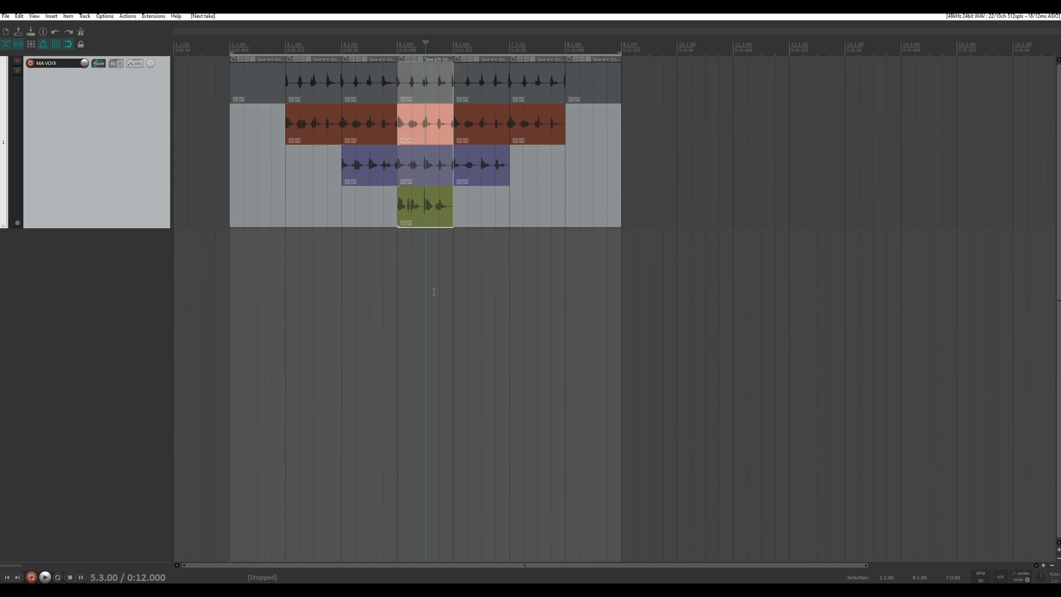
# - Explode all takes of the selected items to new tracks
pyautogui.click(68, 15)
pyautogui.moveTo(181, 143)
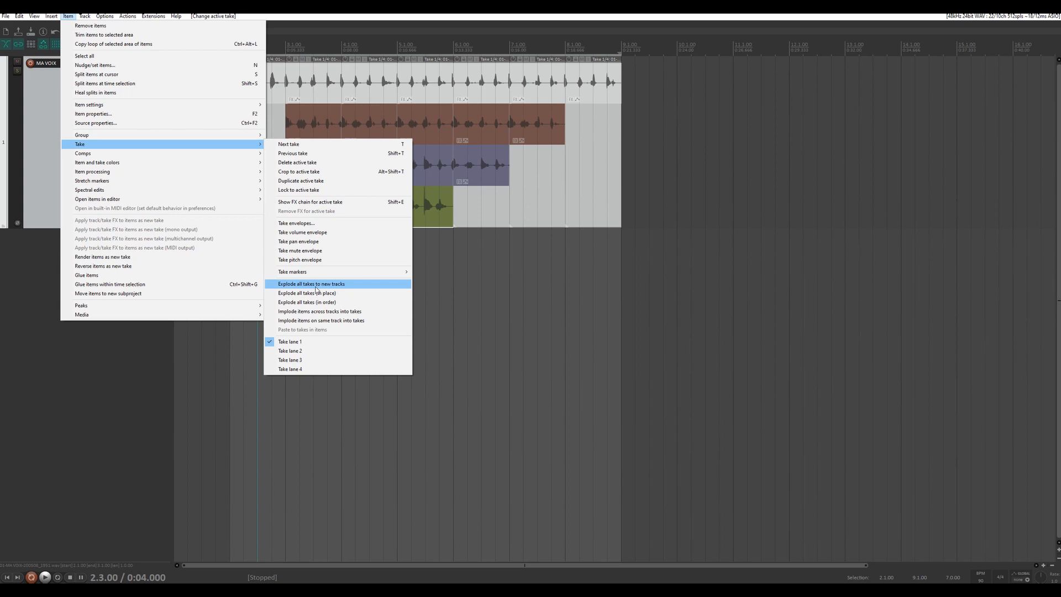
pyautogui.click(315, 285)
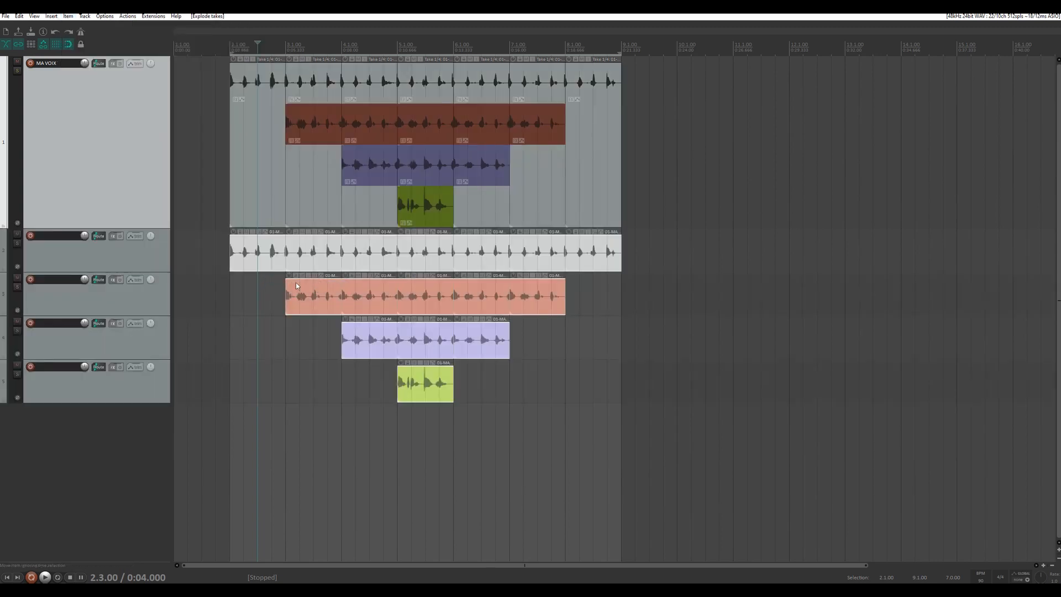
# - Select the items on the four exploded tracks and implode them across tracks into takes
pyautogui.click(134, 258)
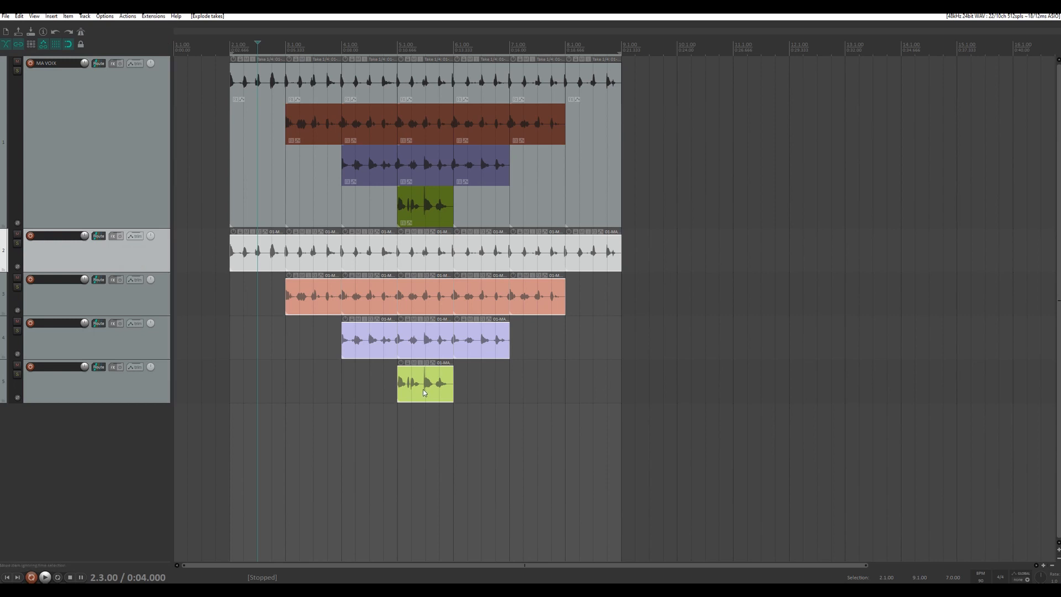
pyautogui.moveTo(768, 385); pyautogui.dragTo(234, 251)
pyautogui.click(71, 19)
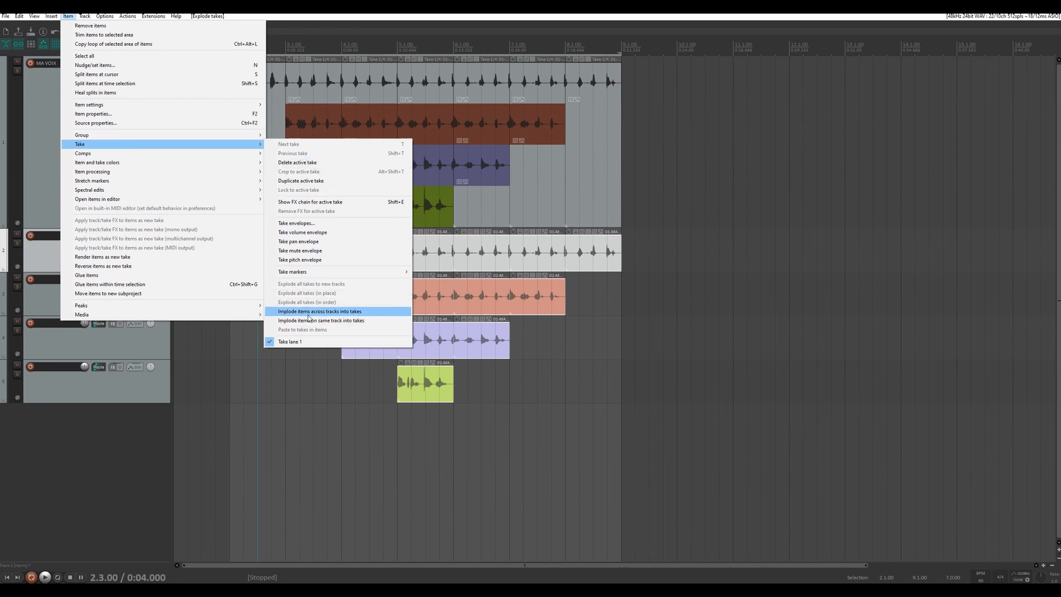
pyautogui.click(343, 312)
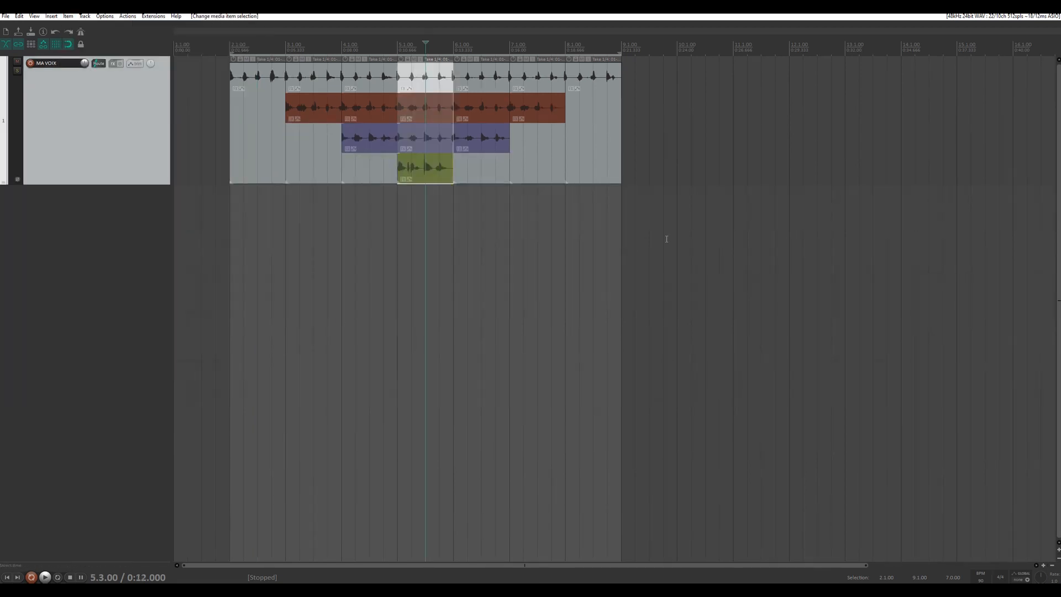
# - Select all items, duplicate the MA VOIX track, and clear the item selection
pyautogui.moveTo(667, 239); pyautogui.dragTo(246, 81)
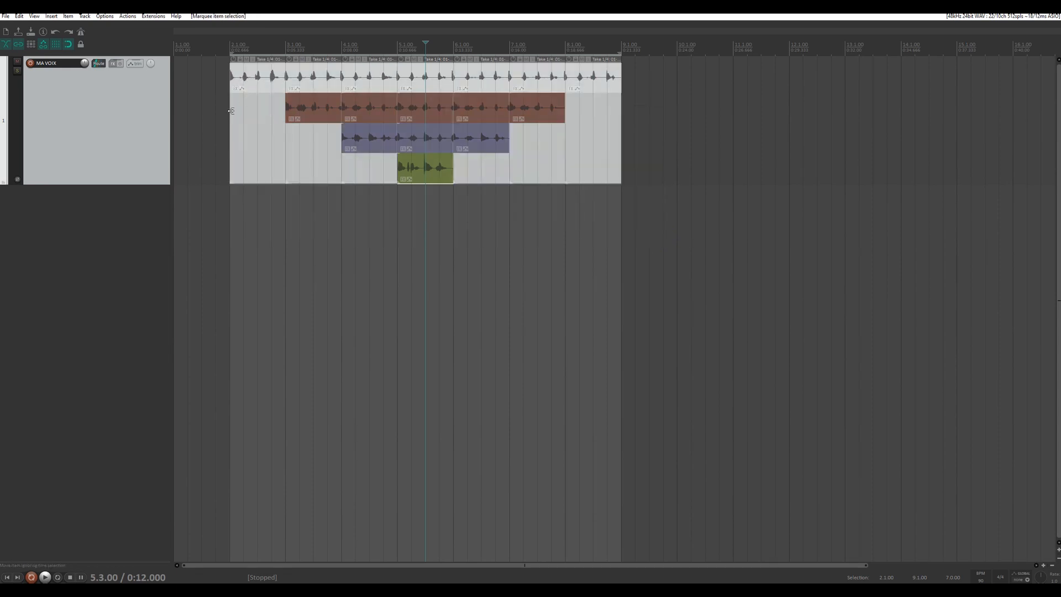
pyautogui.rightClick(118, 150)
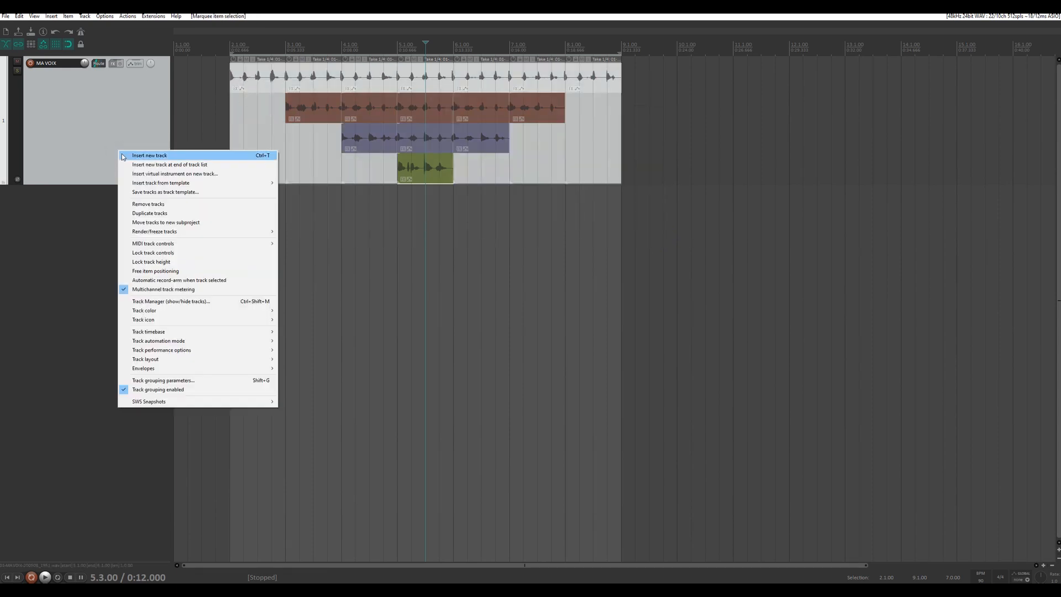
pyautogui.click(145, 213)
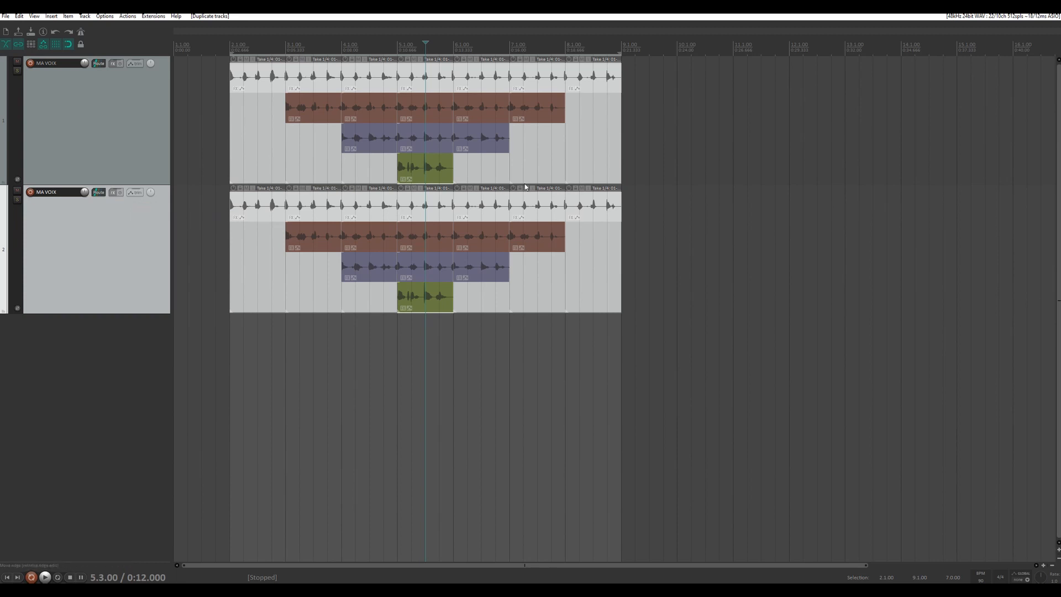
pyautogui.click(671, 326)
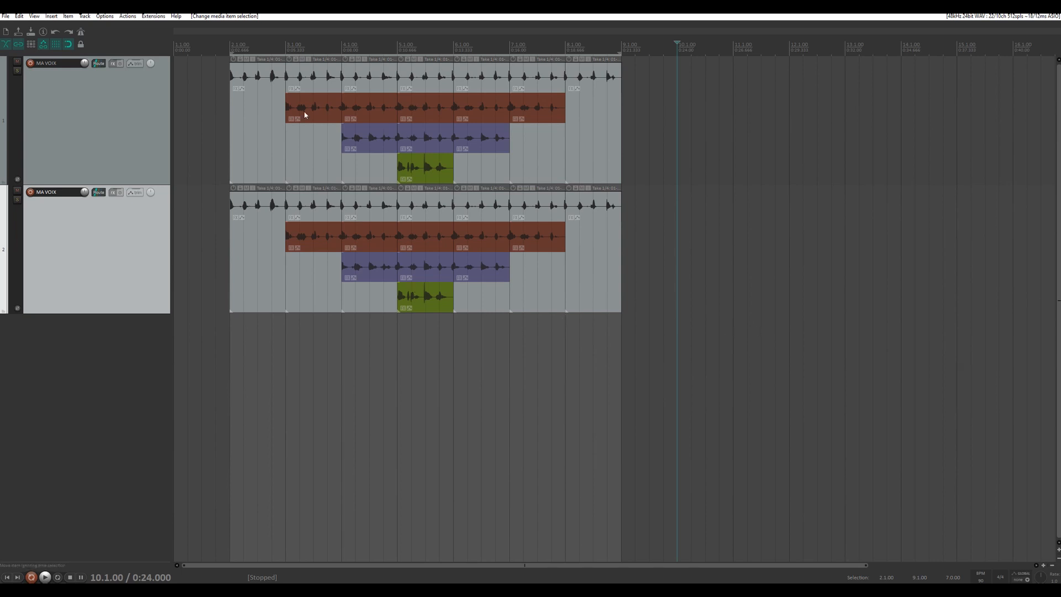
# - Switch the original track's bar 5 item through its second, third and fourth takes, and undo these changes
pyautogui.click(428, 109)
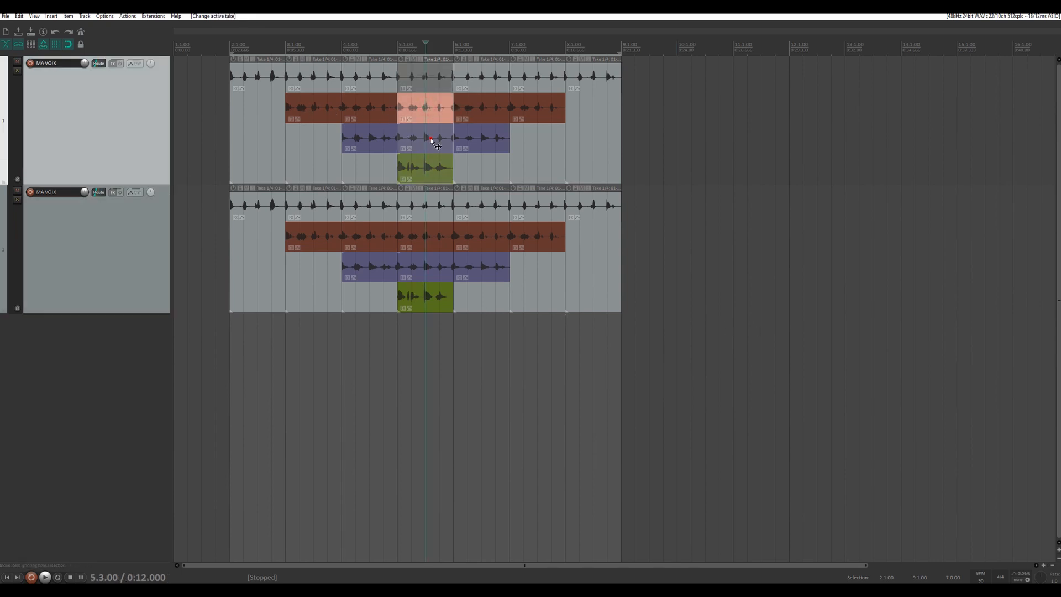
pyautogui.click(431, 140)
pyautogui.click(429, 163)
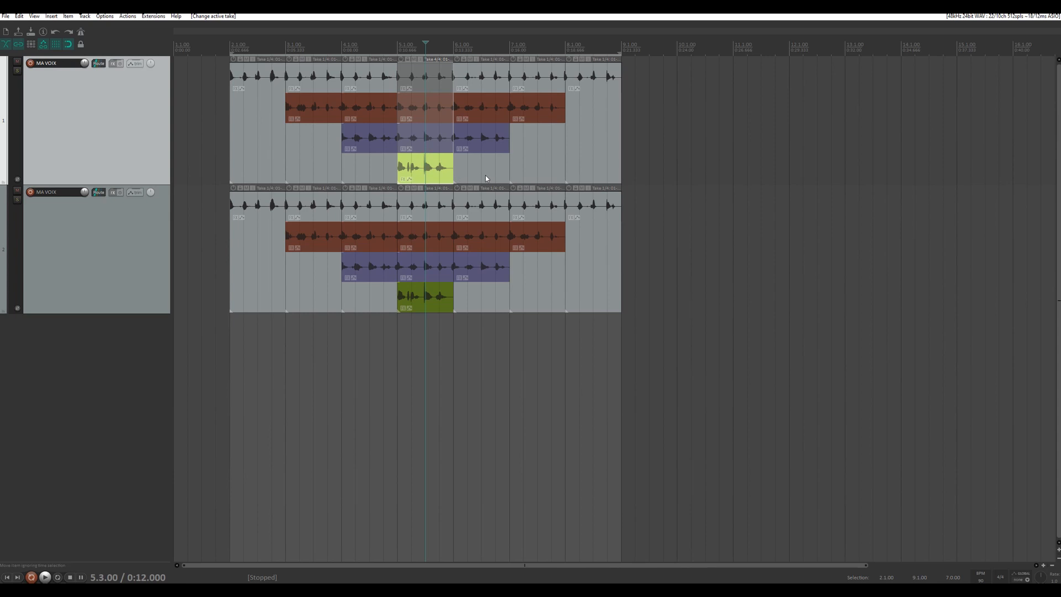
pyautogui.hotkey('ctrl', 'z')
pyautogui.hotkey('ctrl', 'z')
pyautogui.hotkey('ctrl', 'z')
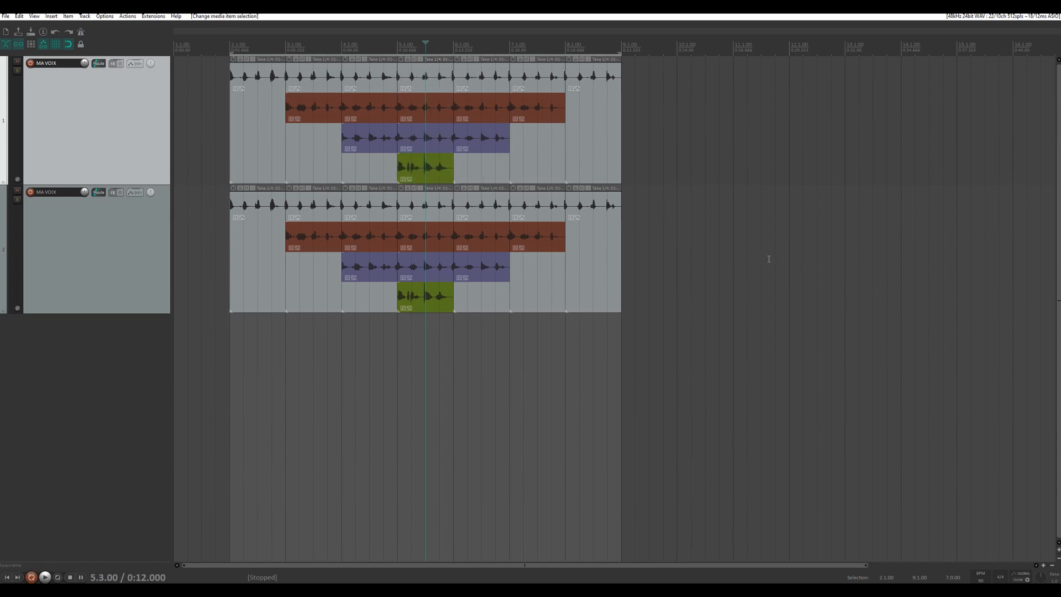
# - Select all items on both MA VOIX tracks, group them together, and clear the item selection
pyautogui.moveTo(764, 300); pyautogui.dragTo(219, 80)
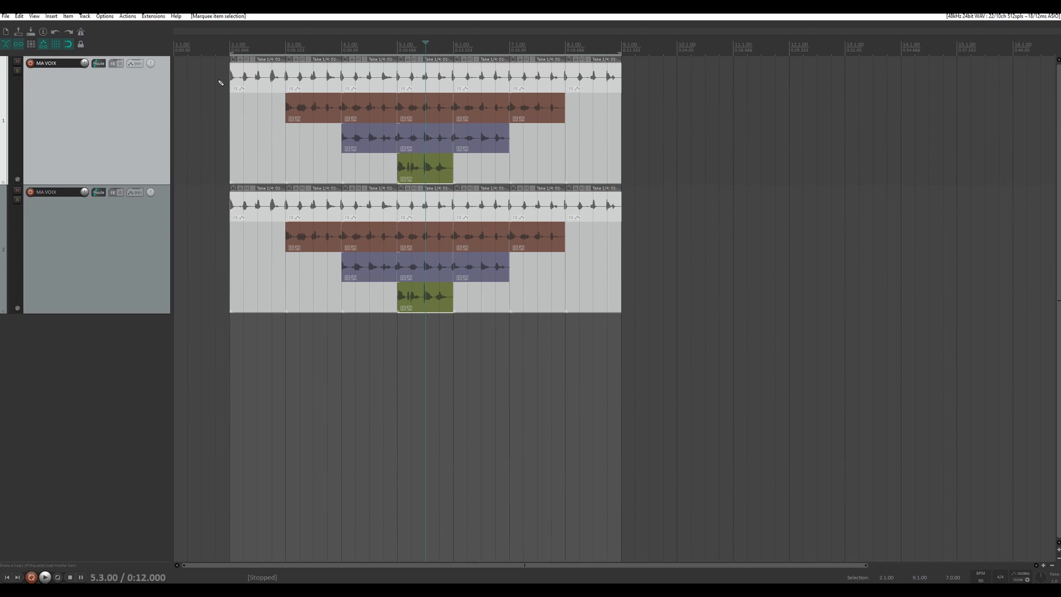
pyautogui.hotkey('ctrl', 'a')
pyautogui.hotkey('ctrl', 'g')
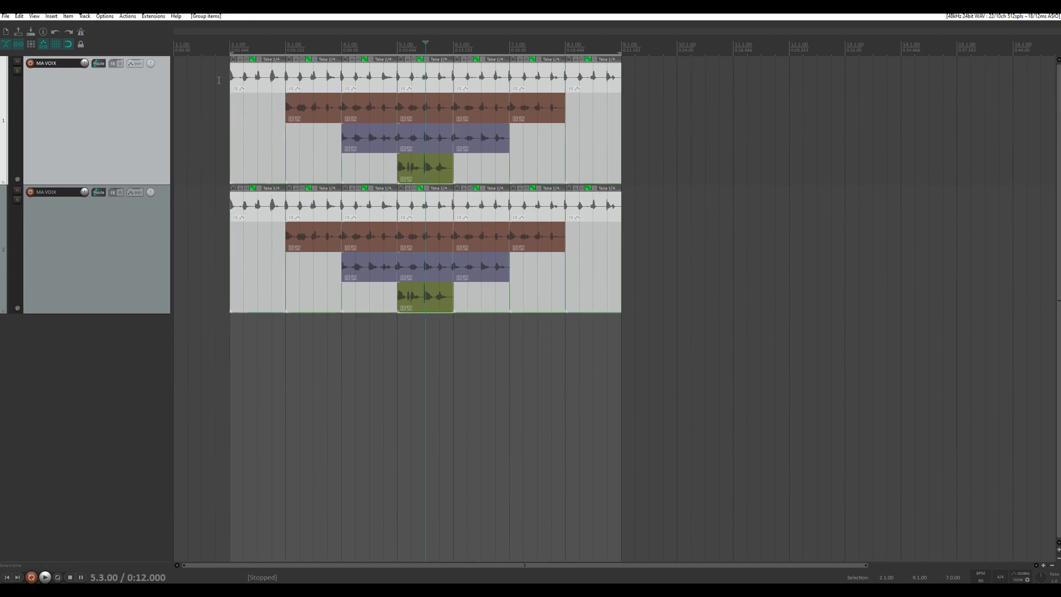
pyautogui.click(485, 354)
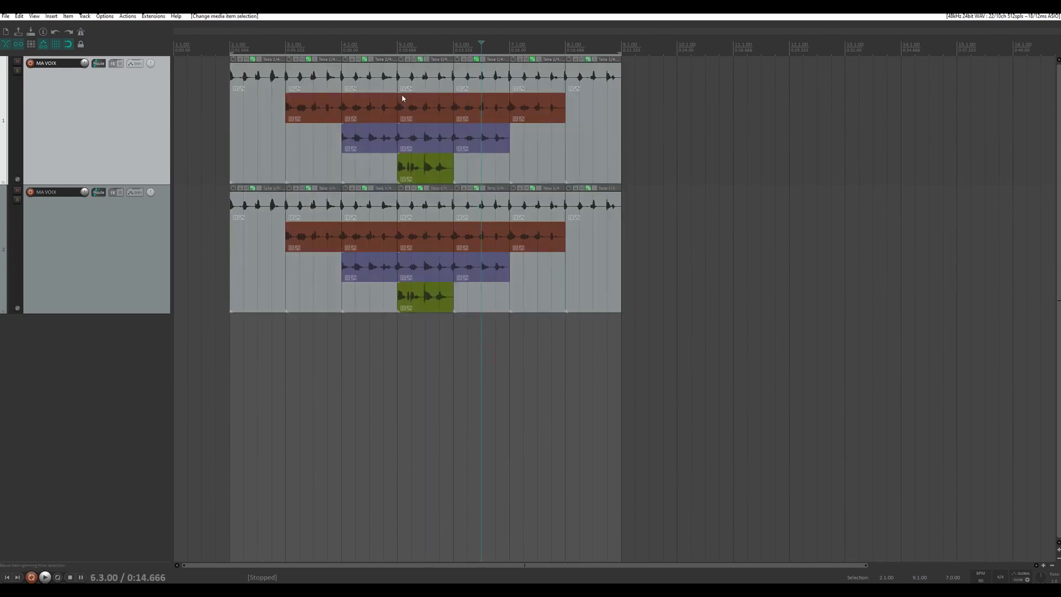
# - Switch the grouped items back and forth through their four takes using the original track's bar 5 item, ending on the first take
pyautogui.click(424, 117)
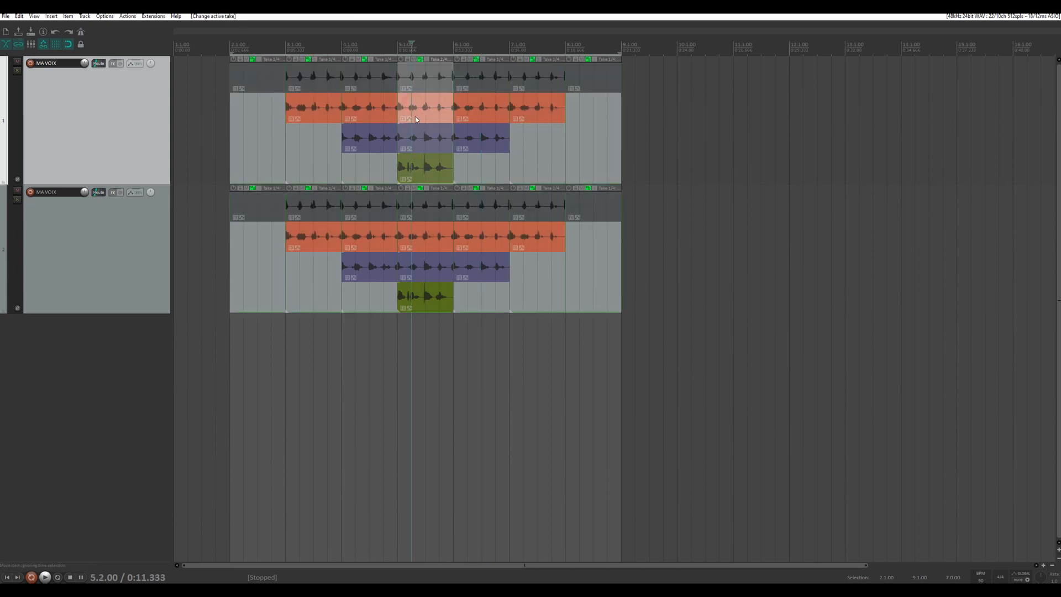
pyautogui.click(419, 140)
pyautogui.click(425, 164)
pyautogui.click(425, 139)
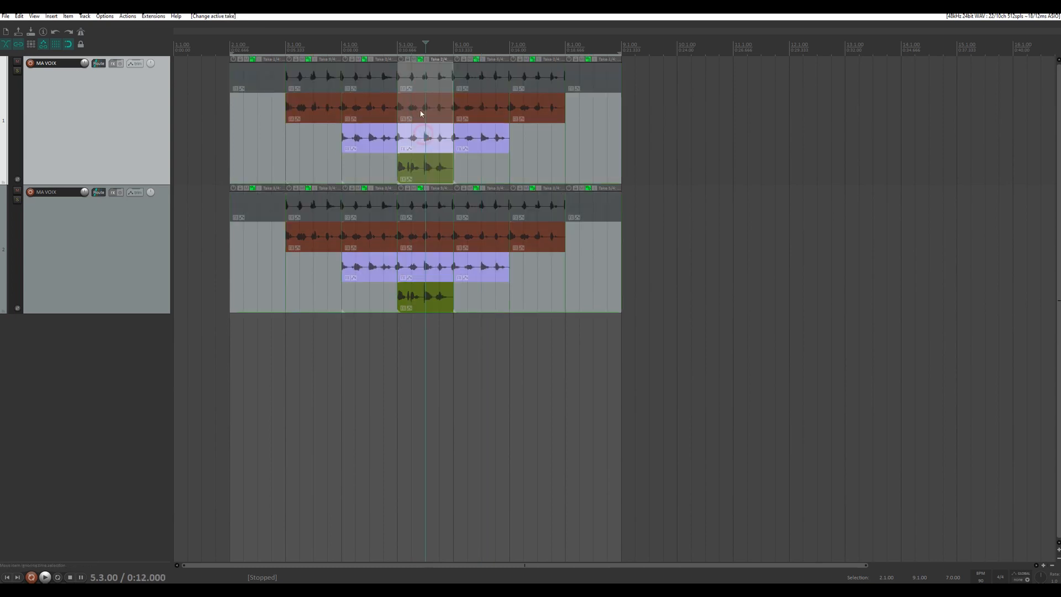
pyautogui.click(424, 111)
pyautogui.click(423, 74)
pyautogui.press('t')
pyautogui.press('t')
pyautogui.click(408, 131)
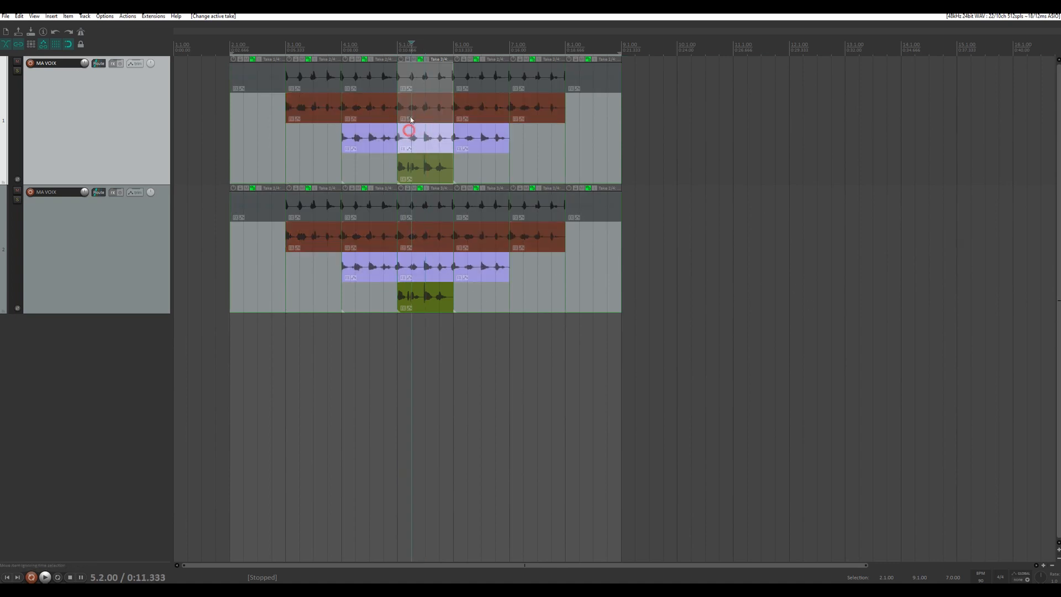
pyautogui.click(412, 105)
pyautogui.click(417, 71)
pyautogui.click(423, 99)
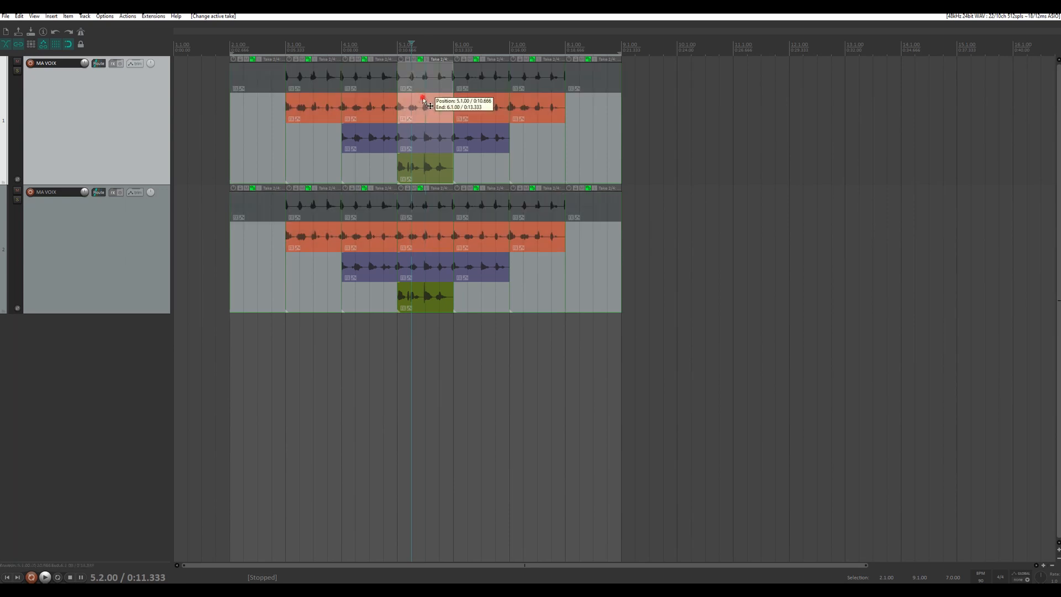
pyautogui.click(422, 134)
pyautogui.click(422, 166)
pyautogui.click(418, 129)
pyautogui.click(418, 105)
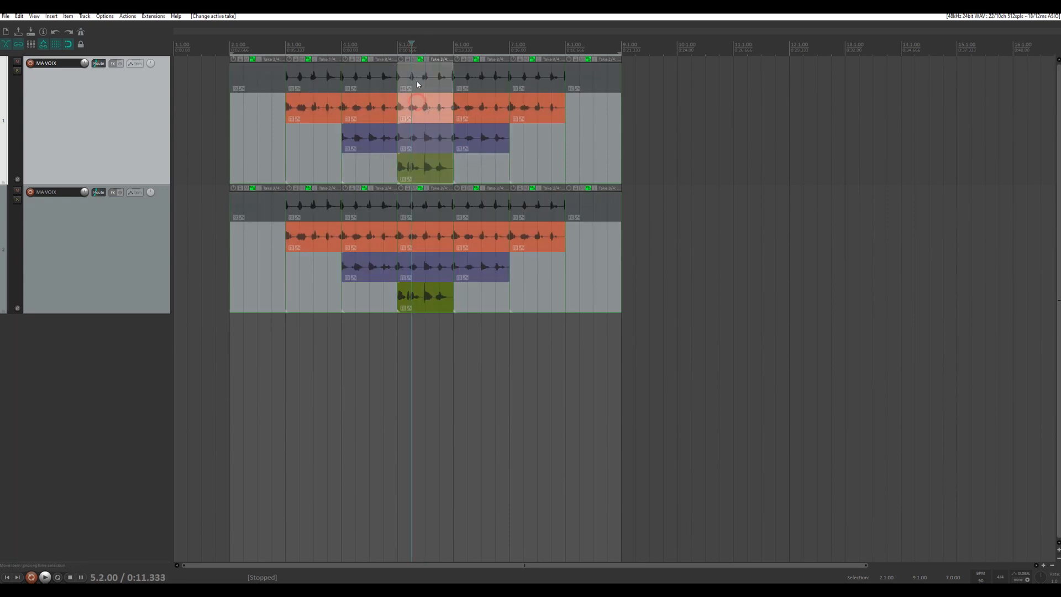
pyautogui.click(421, 77)
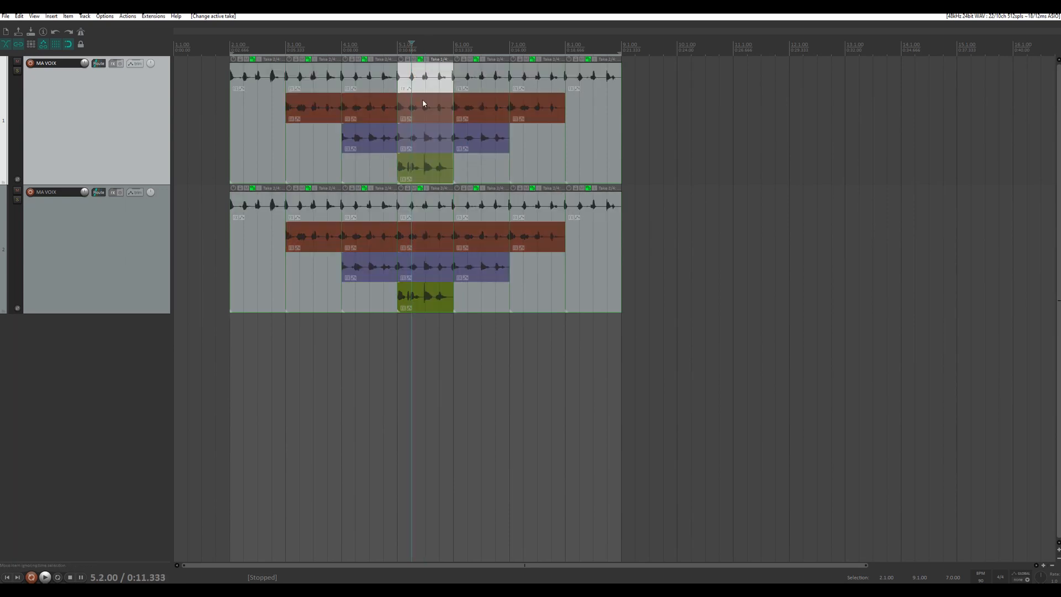
# - Cycle the grouped items through their takes from the duplicated track's bar 5 item, finishing on the first take
pyautogui.click(437, 235)
pyautogui.click(426, 263)
pyautogui.click(425, 287)
pyautogui.click(412, 264)
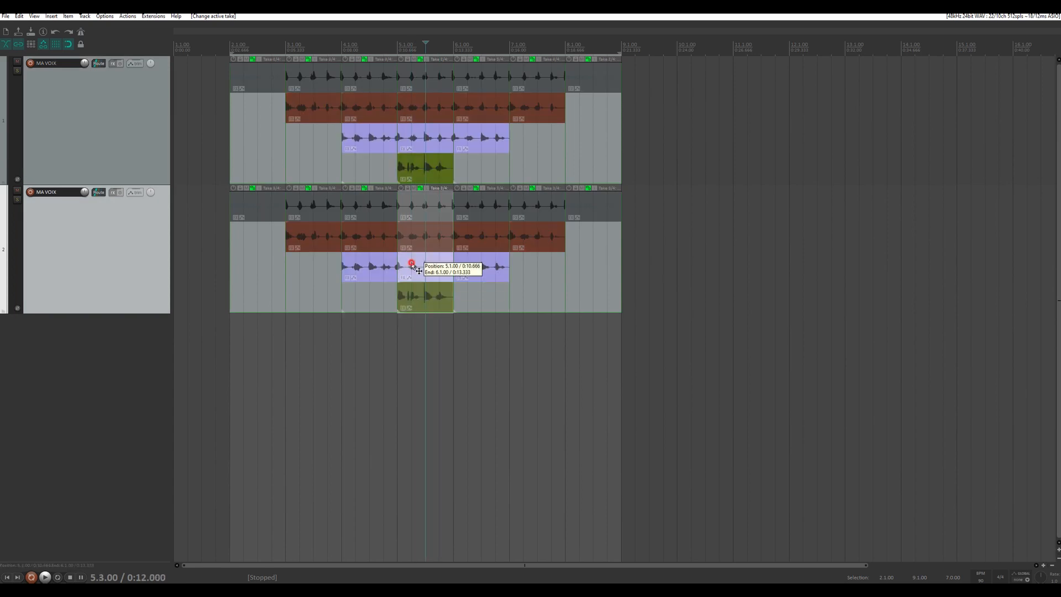
pyautogui.click(420, 231)
pyautogui.click(421, 202)
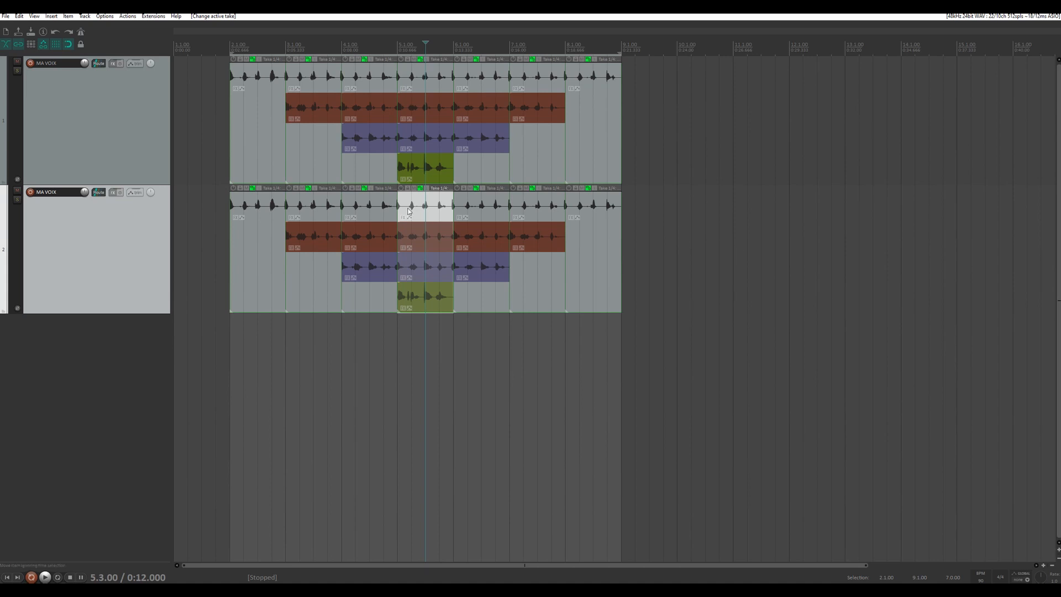
# - Search the action list for "group sws reco" and check the state of "SWS/AW: Toggle auto group newly recorded items"
pyautogui.click(105, 16)
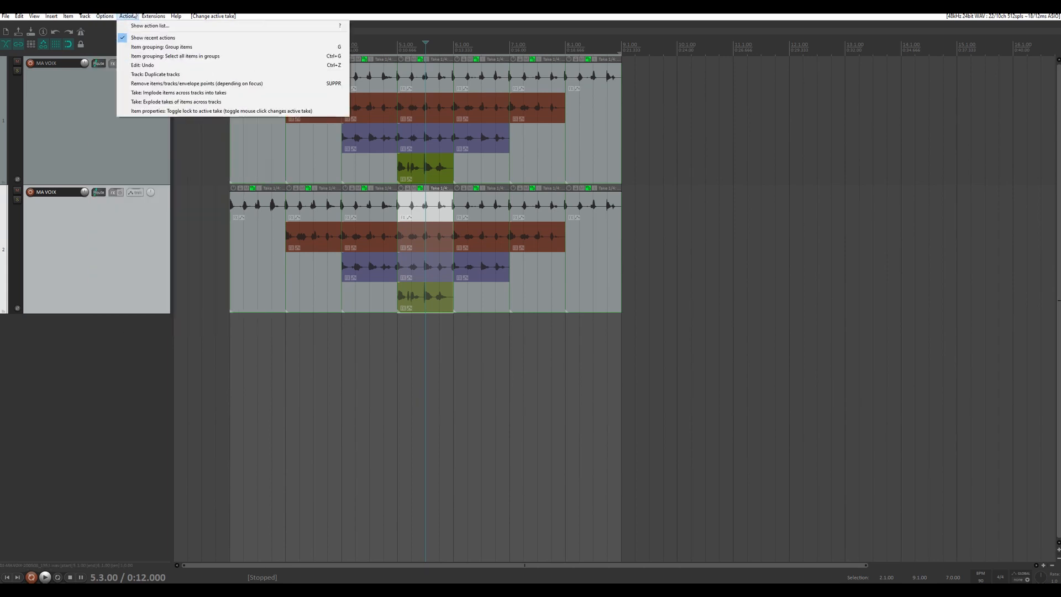
pyautogui.click(139, 25)
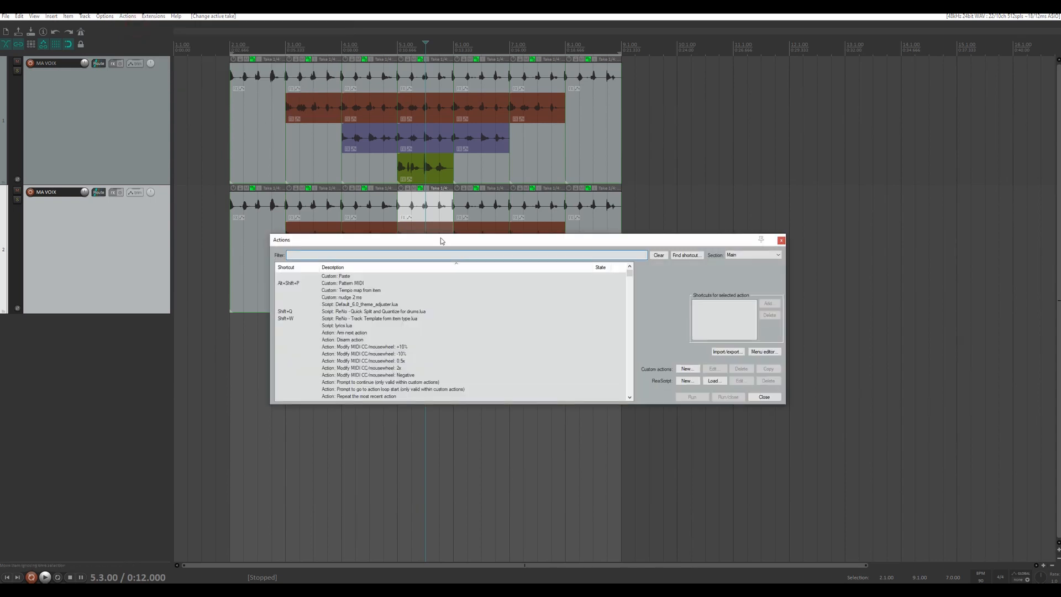
pyautogui.moveTo(441, 241); pyautogui.dragTo(608, 178)
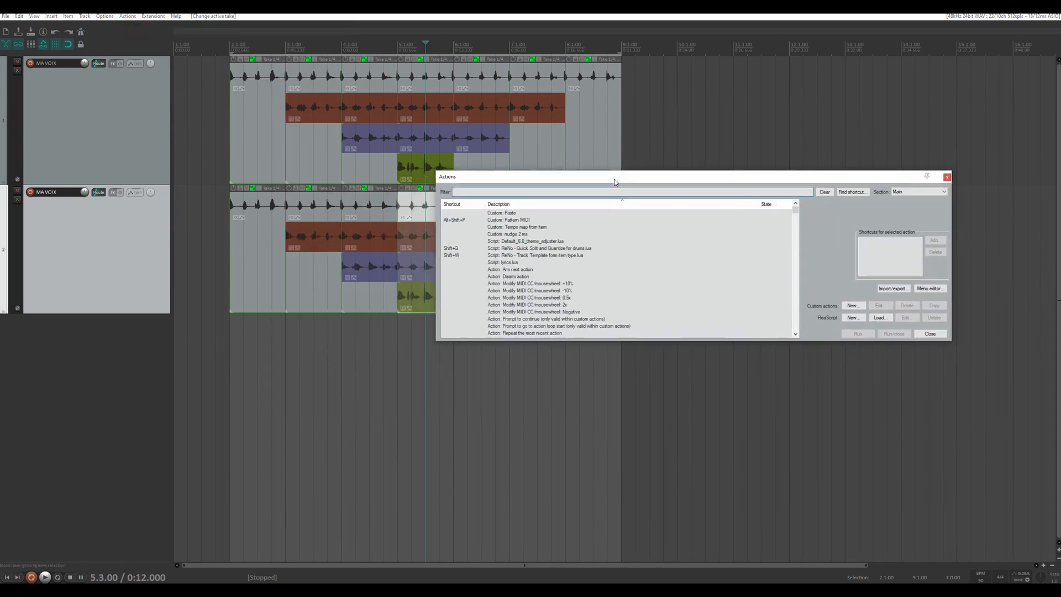
pyautogui.click(468, 195)
pyautogui.write('group')
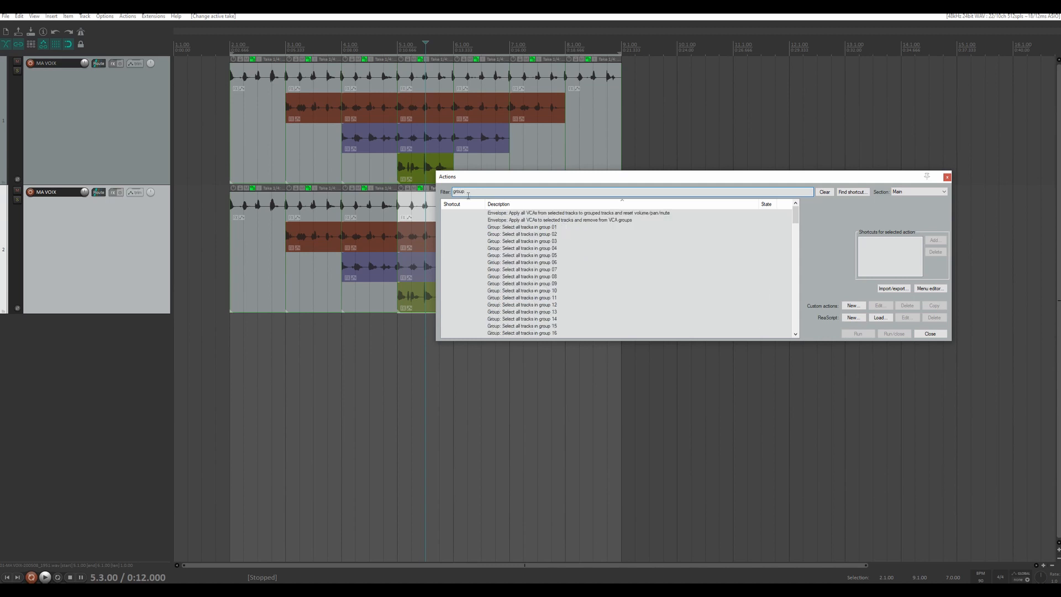
pyautogui.write(' sws')
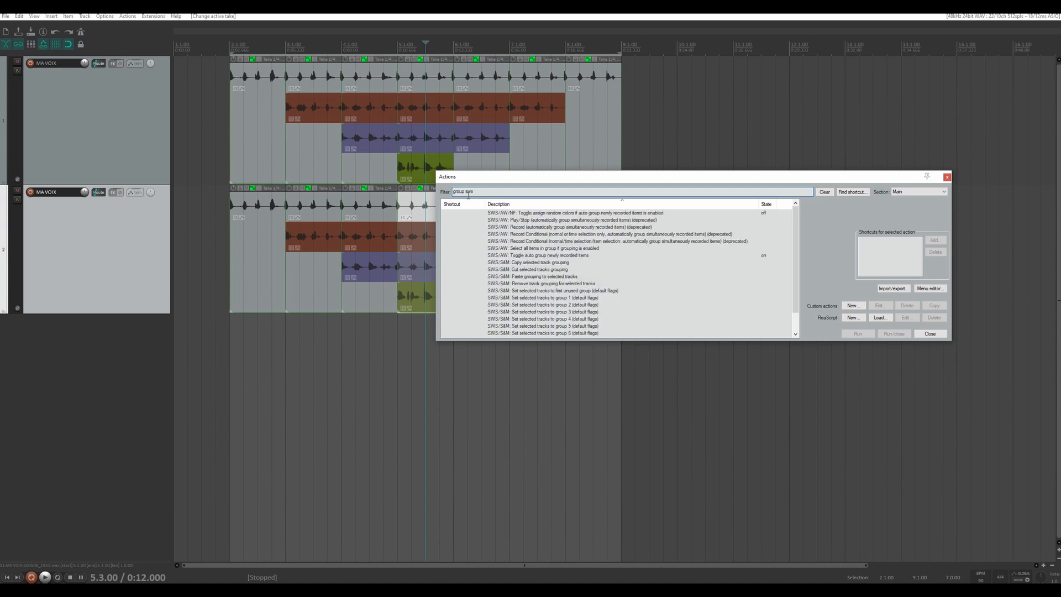
pyautogui.write(' reco')
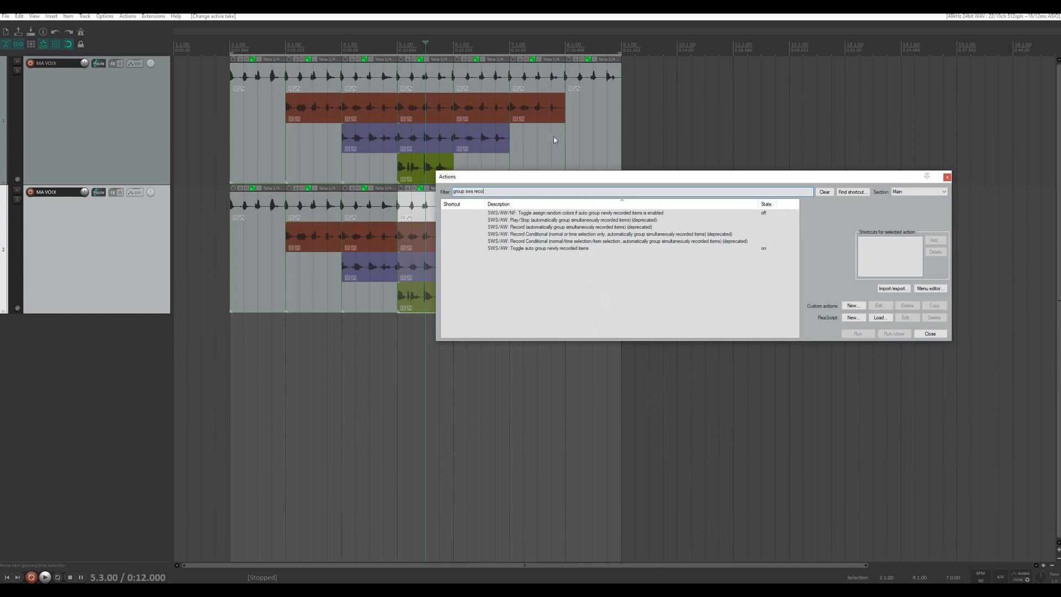
pyautogui.click(525, 249)
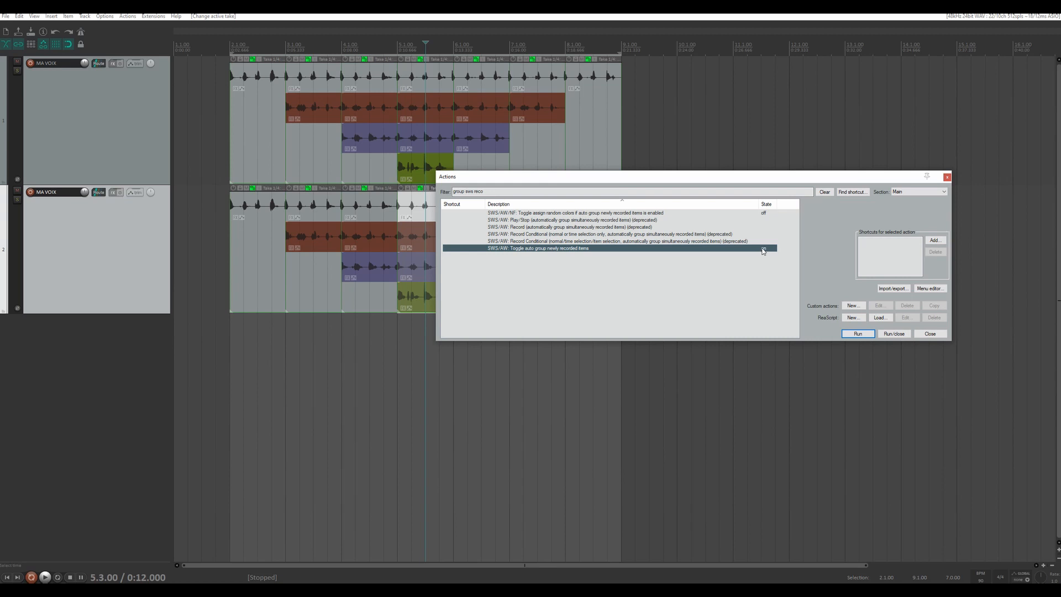
pyautogui.click(947, 177)
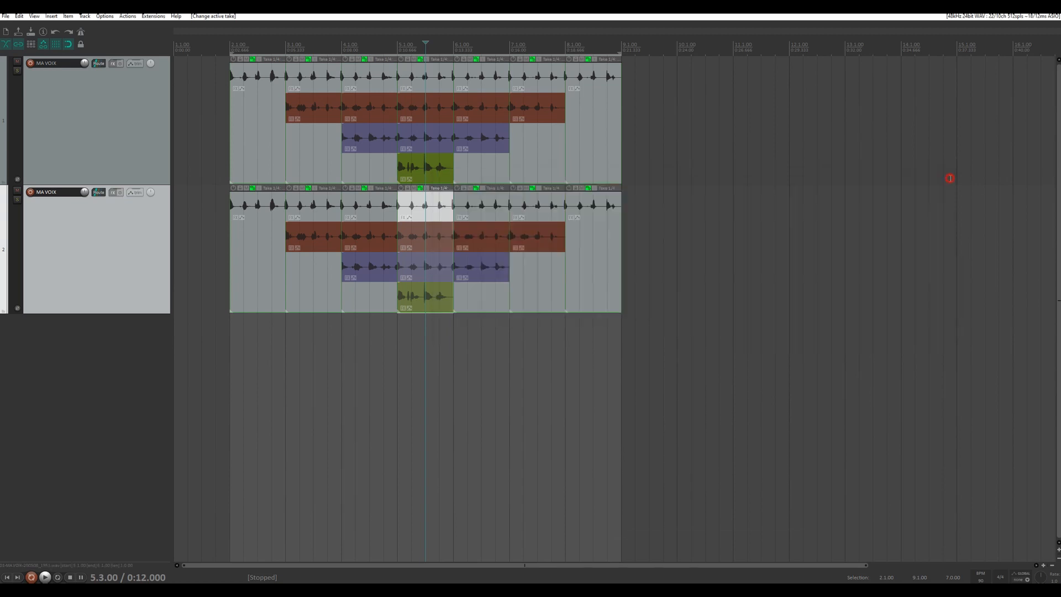
# - Delete all items from both MA VOIX tracks and arm the two tracks for recording
pyautogui.moveTo(753, 275); pyautogui.dragTo(222, 96)
pyautogui.press('Delete')
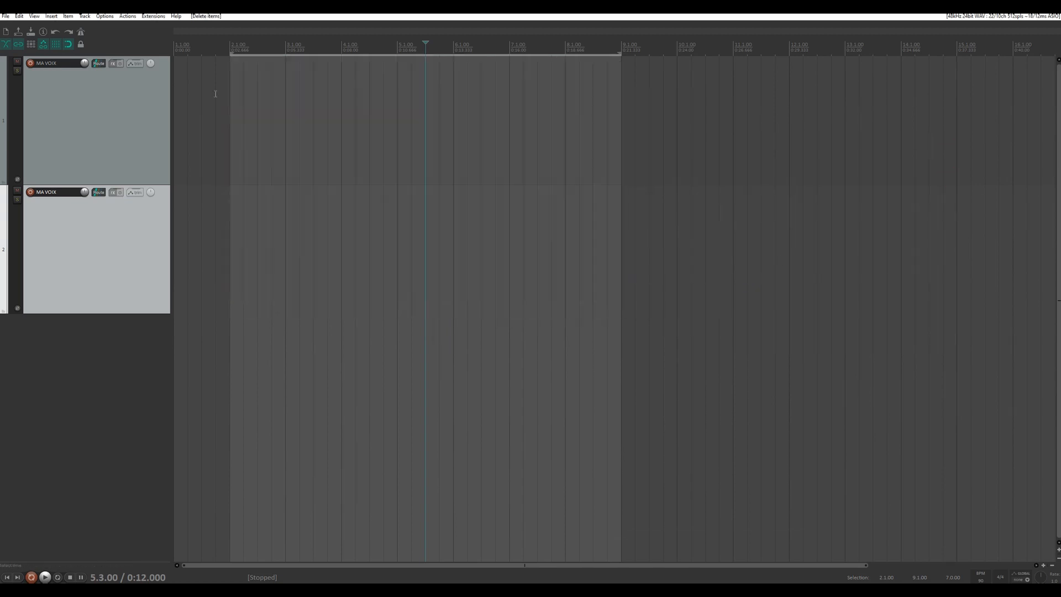
pyautogui.click(31, 63)
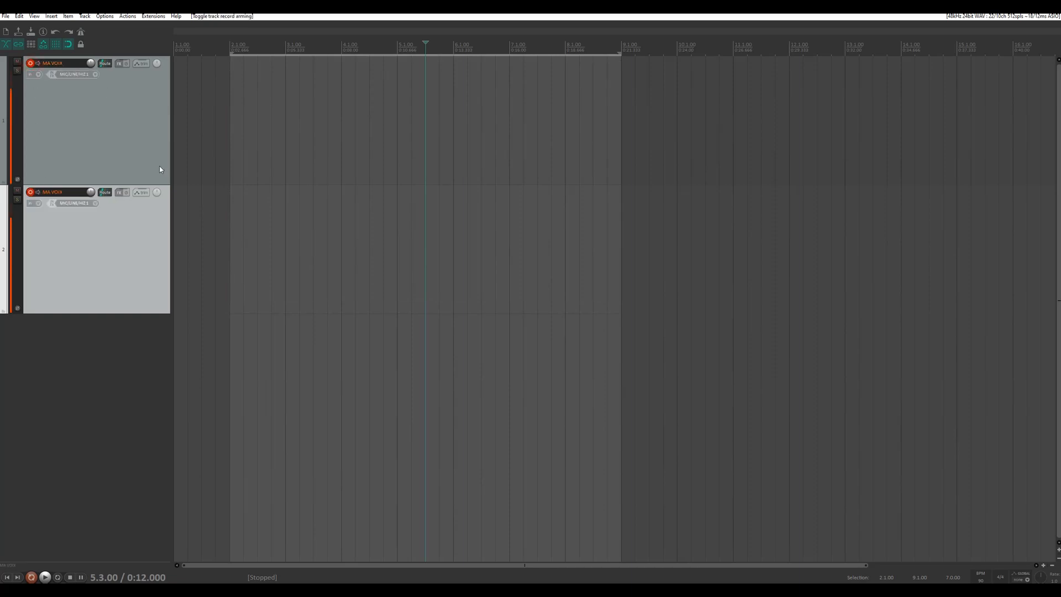
# - Record two takes on both tracks over the time selection 2.1.00 to 3.1.00, and disarm the tracks
pyautogui.click(230, 49)
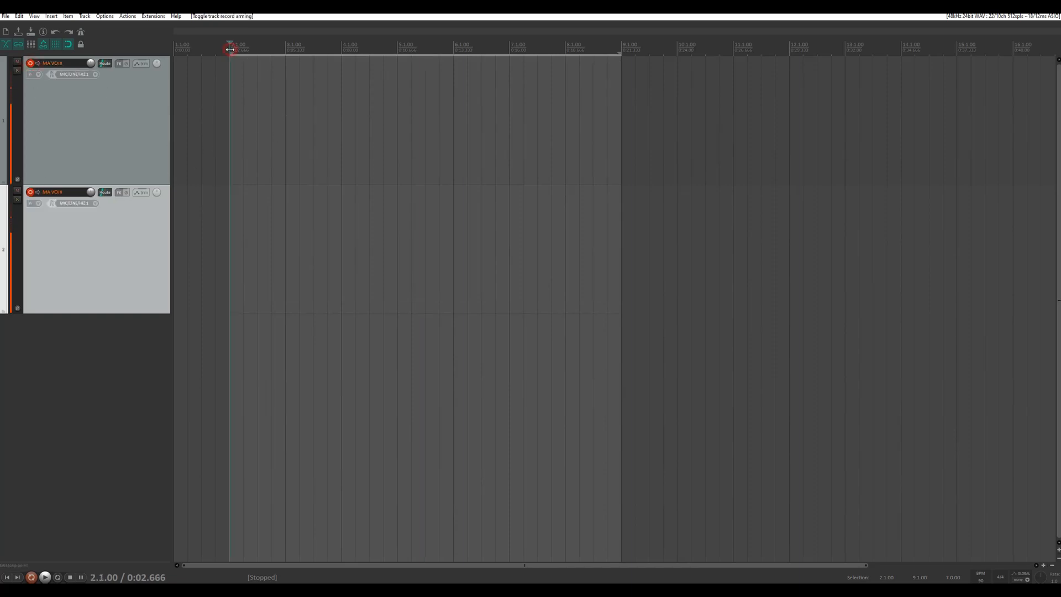
pyautogui.moveTo(238, 48); pyautogui.dragTo(285, 49)
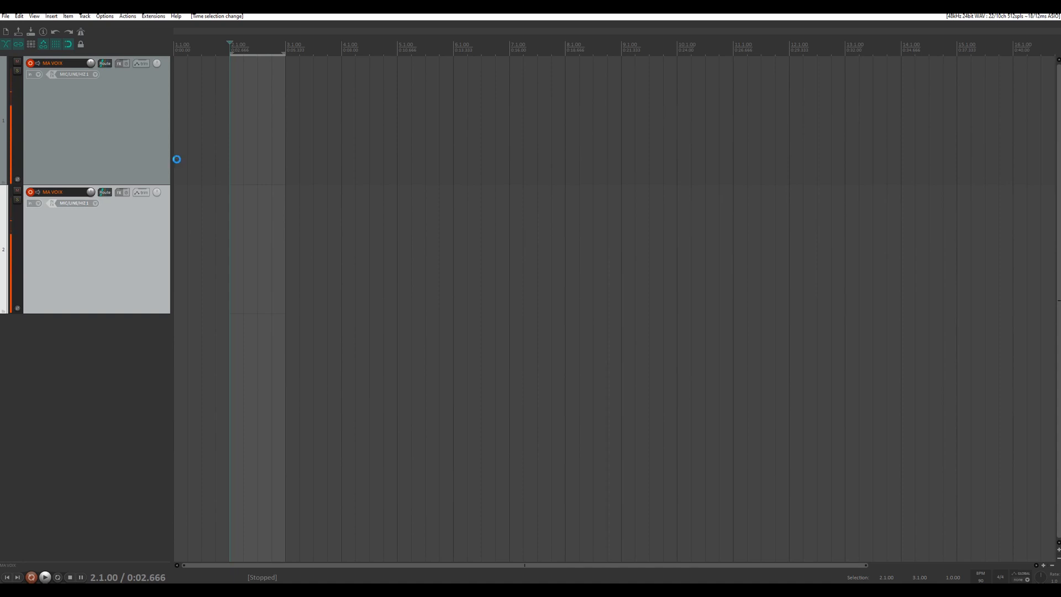
pyautogui.click(511, 317)
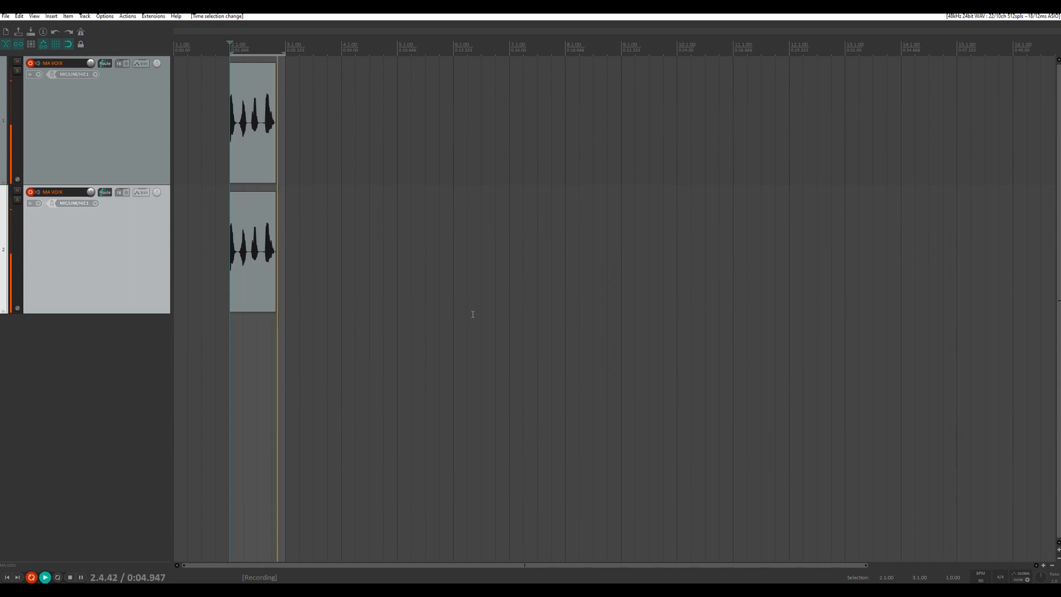
pyautogui.press('space')
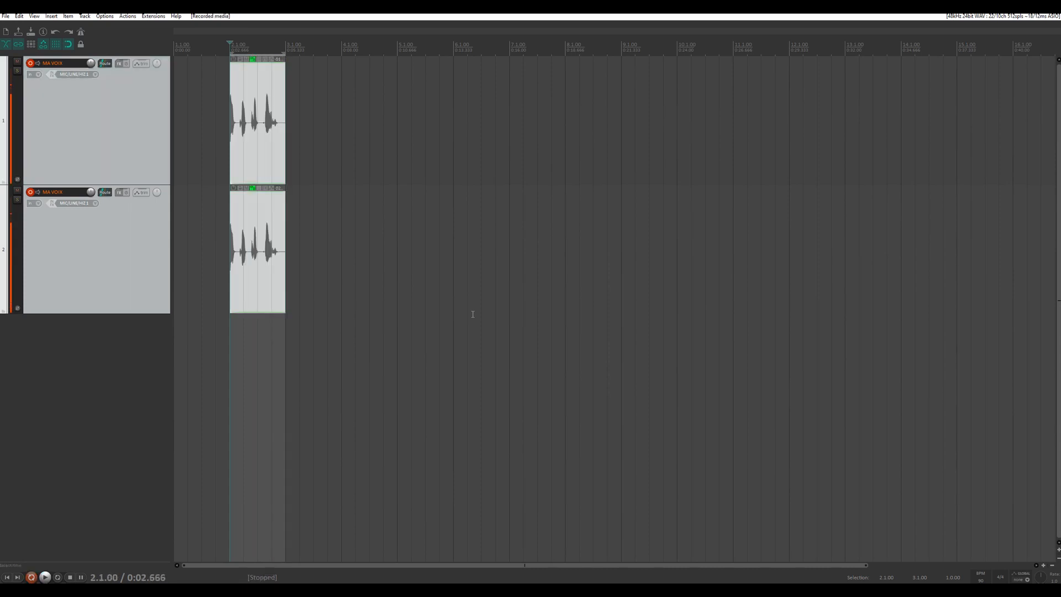
pyautogui.hotkey('ctrl', 'r')
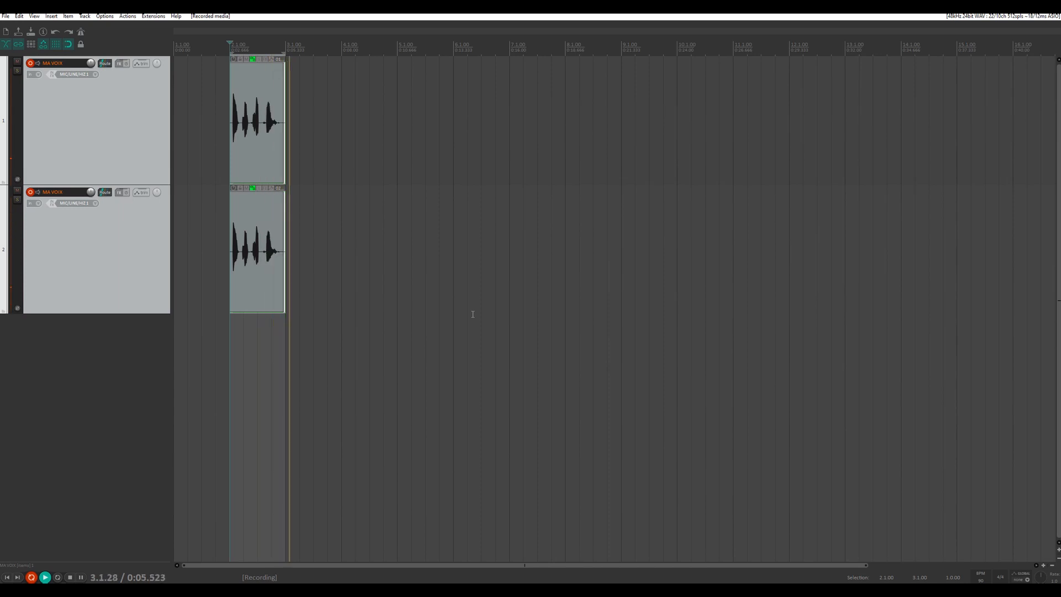
pyautogui.press('space')
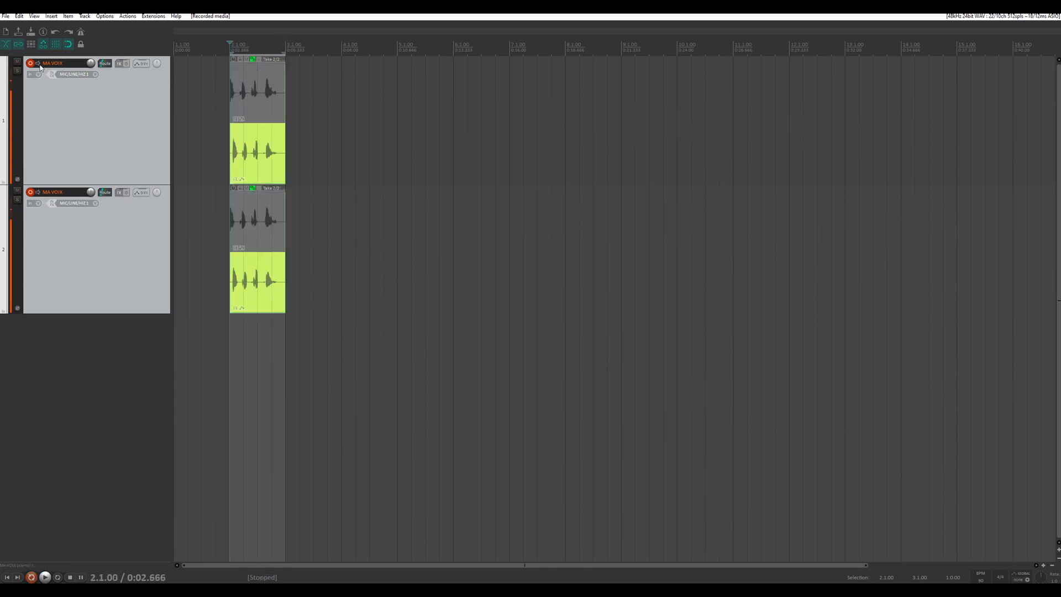
pyautogui.click(30, 64)
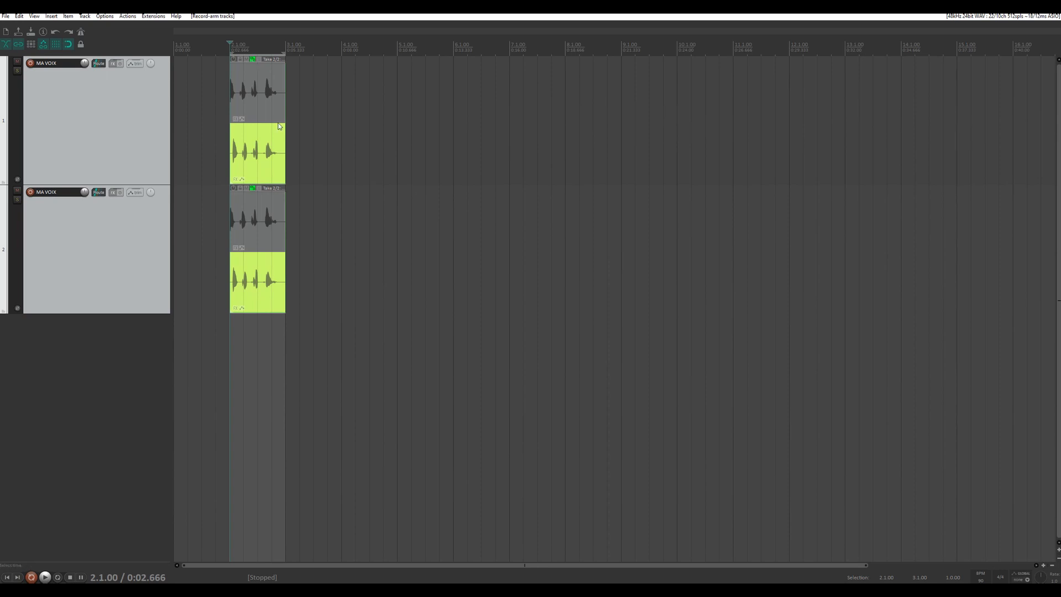
# - Alternate the newly recorded grouped items between their two takes from the upper track, ending on the first take
pyautogui.moveTo(232, 82); pyautogui.dragTo(256, 147)
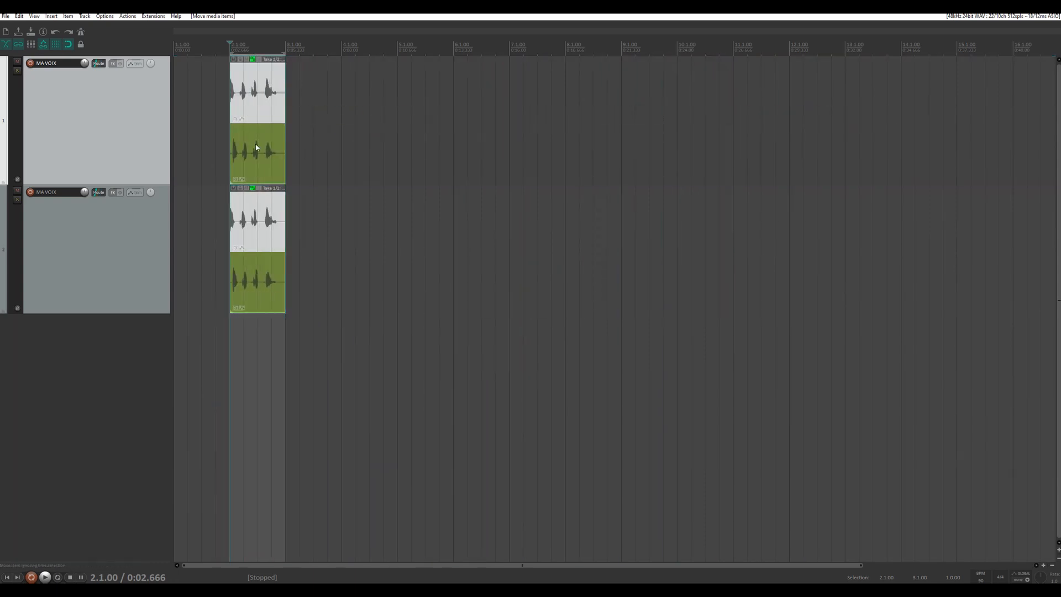
pyautogui.click(256, 147)
pyautogui.click(249, 81)
pyautogui.click(258, 132)
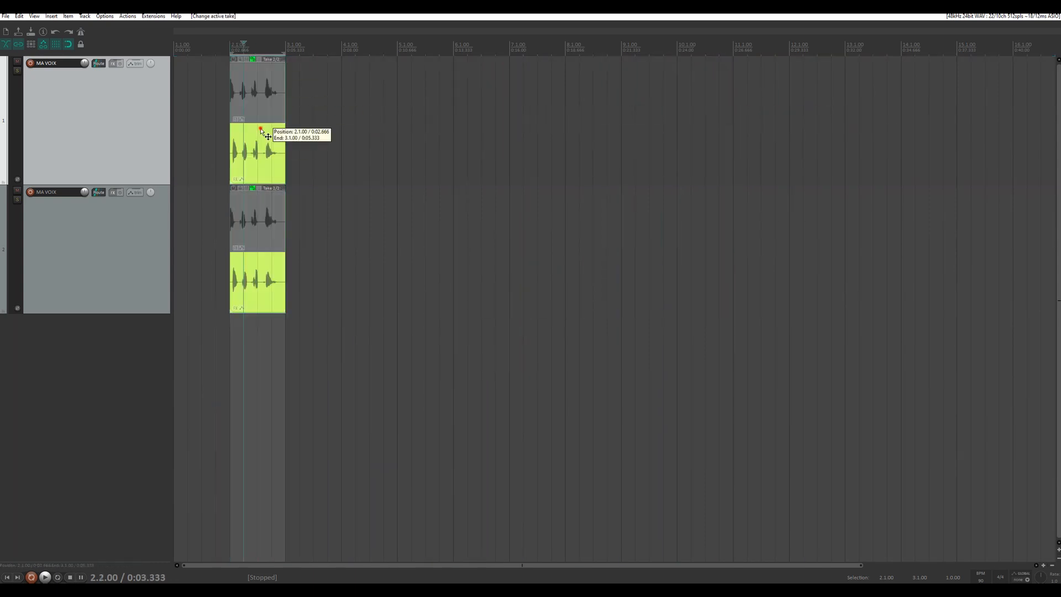
pyautogui.click(253, 84)
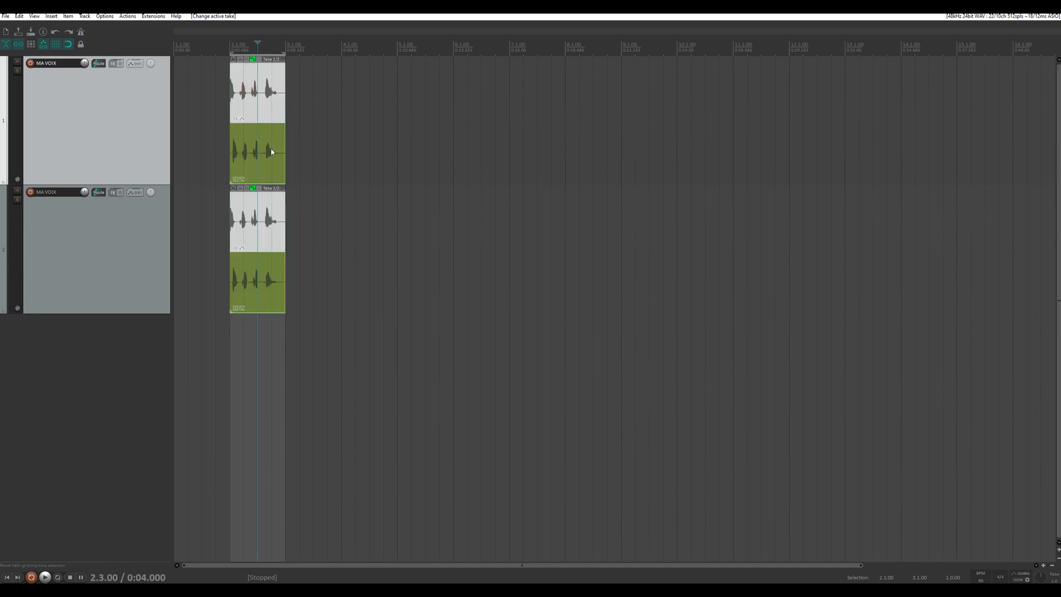
pyautogui.click(248, 146)
pyautogui.click(253, 94)
pyautogui.click(260, 144)
pyautogui.click(250, 86)
# - Turn off snapping and split the grouped items on both tracks just before the third sound, at about 2.2.53
pyautogui.scroll(3, 439, 154)
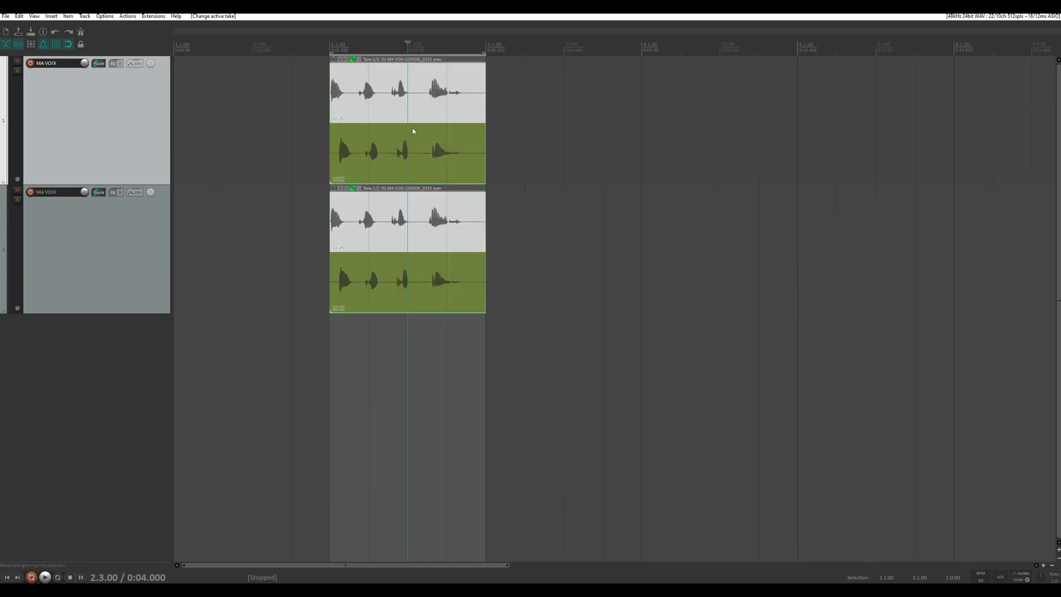
pyautogui.scroll(2, 396, 107)
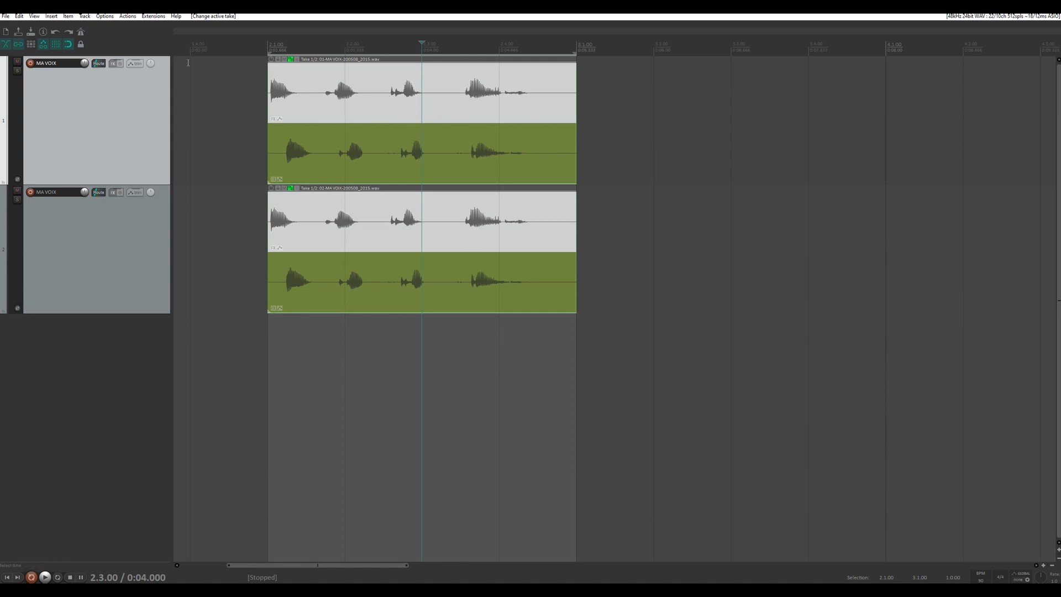
pyautogui.click(68, 44)
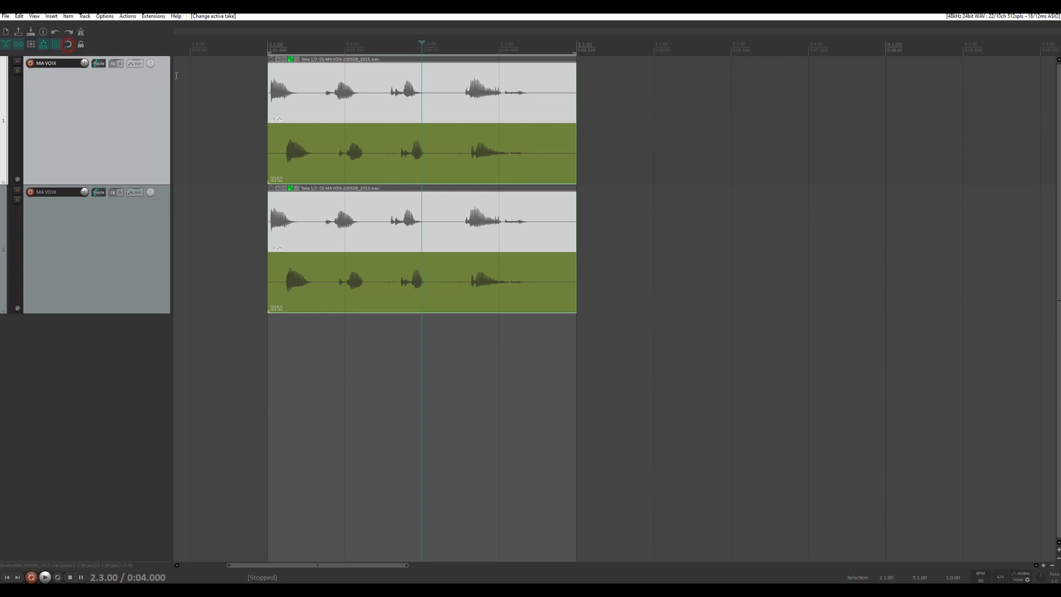
pyautogui.click(386, 83)
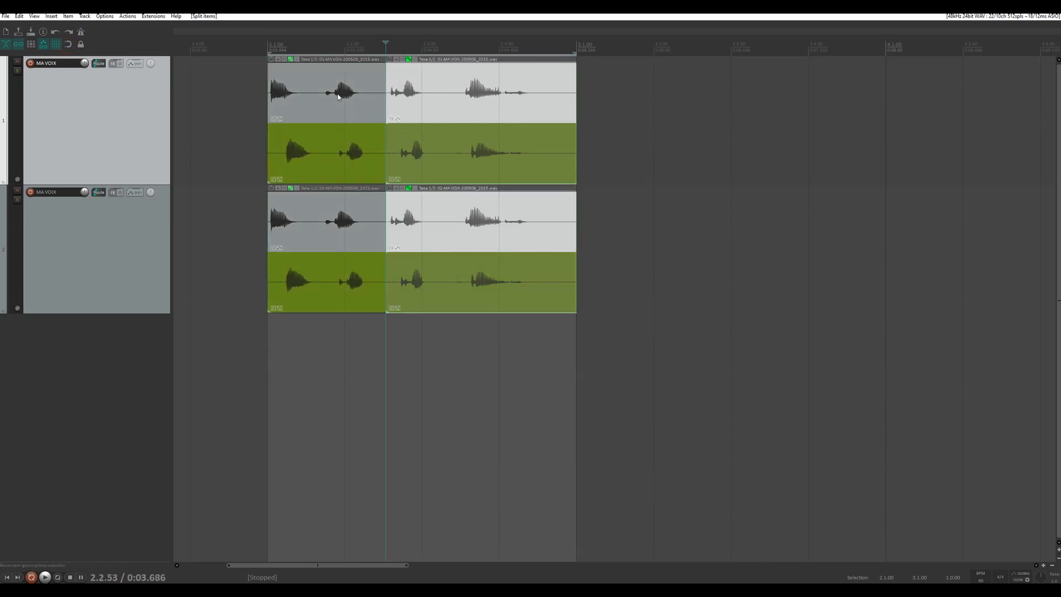
# - Alternate between the first take of the opening grouped segment and the second take of the segment after the split
pyautogui.click(332, 83)
pyautogui.click(432, 145)
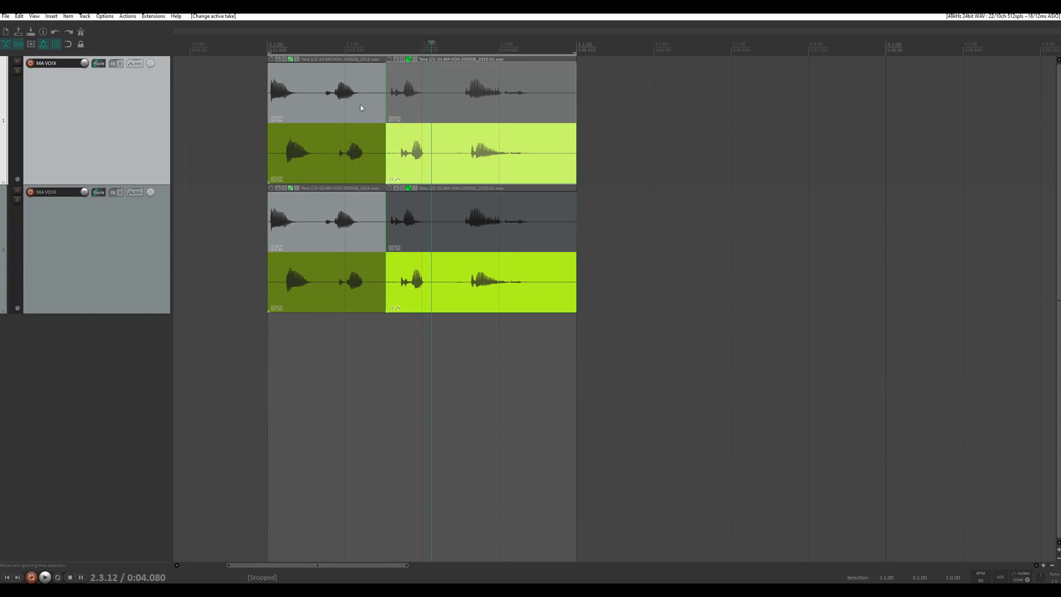
pyautogui.click(336, 81)
pyautogui.click(426, 147)
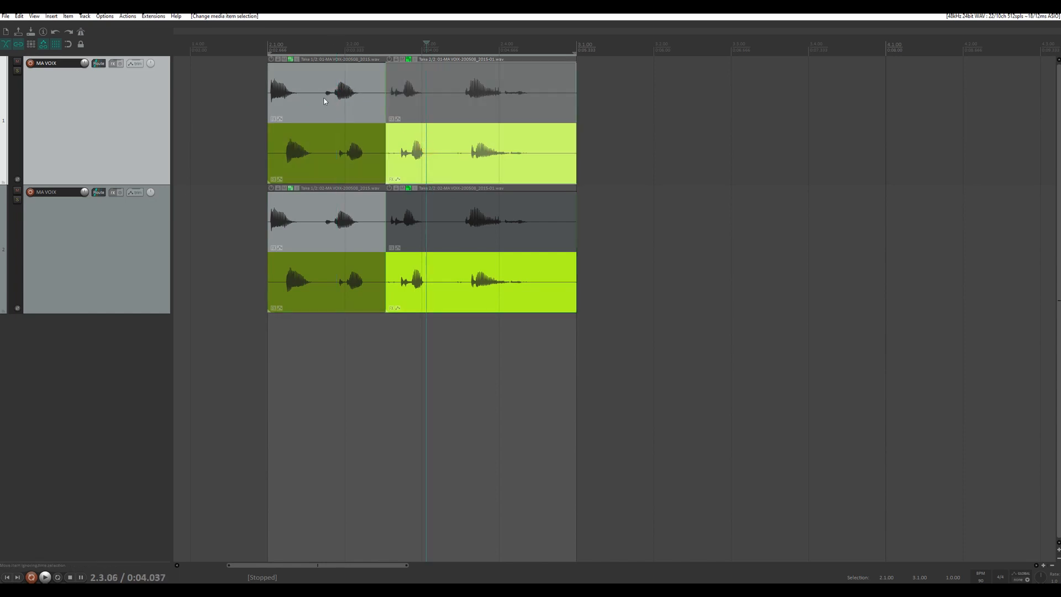
# - Split the opening grouped segment on both tracks between its first and second sounds, at about 2.1.60
pyautogui.click(316, 74)
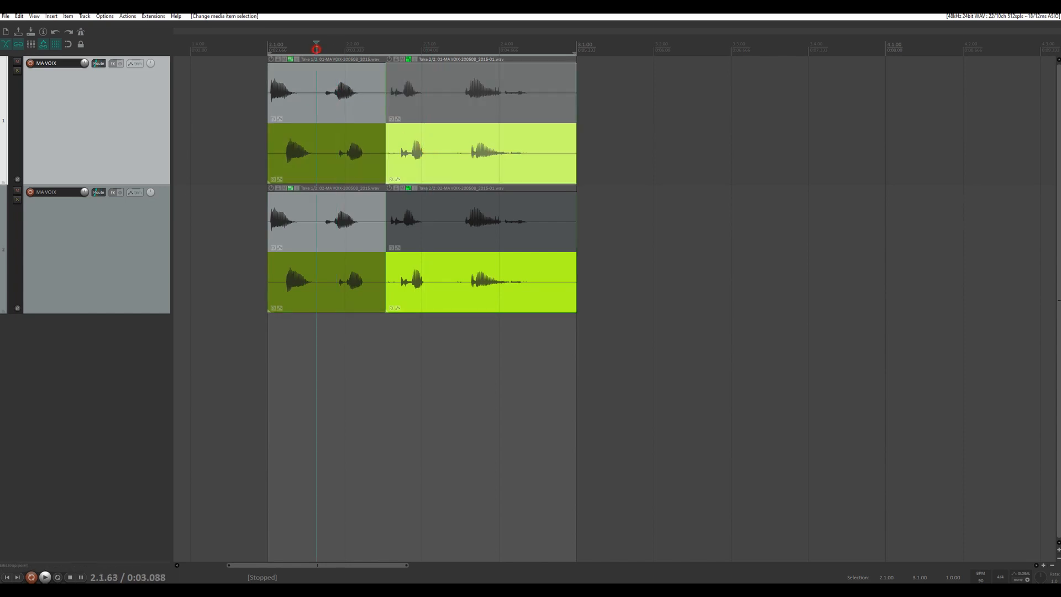
pyautogui.click(313, 83)
pyautogui.press('s')
# - Activate take 1 in the first segment, take 2 in the second and take 1 in the third
pyautogui.click(288, 86)
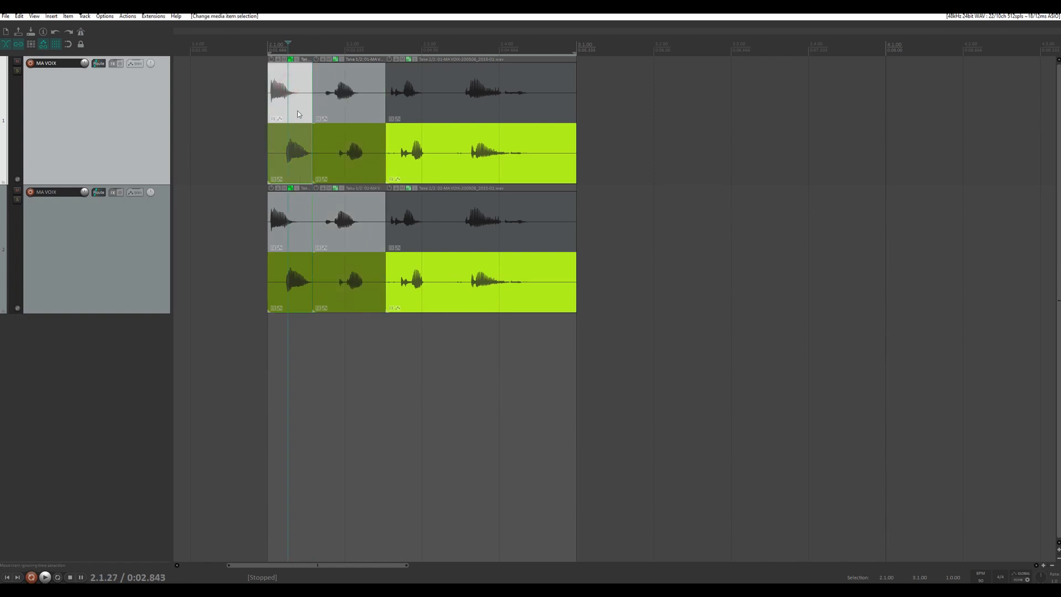
pyautogui.click(330, 148)
pyautogui.click(426, 89)
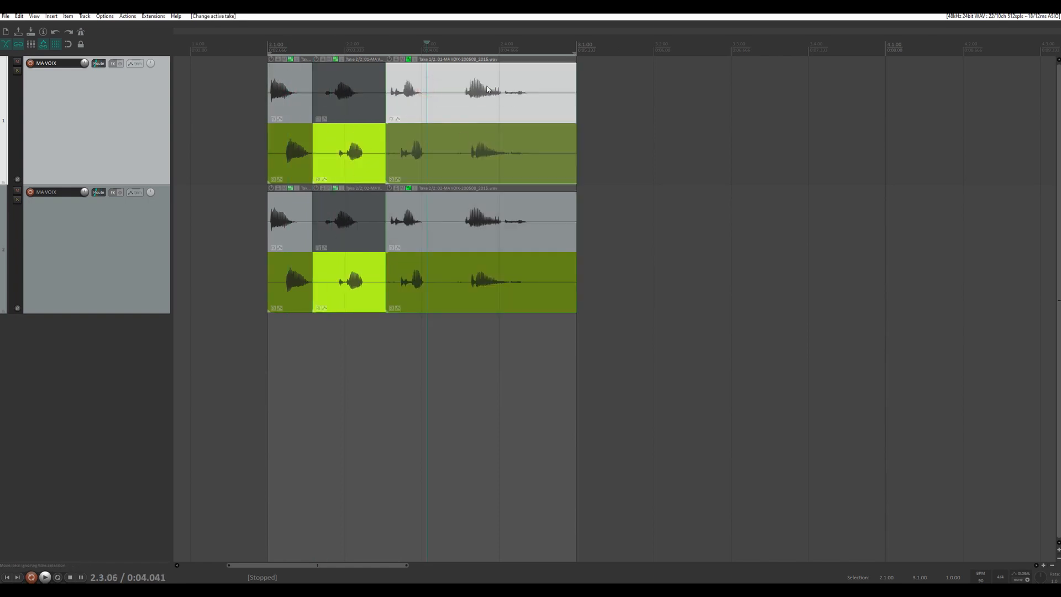
# - Split the last grouped segment at 2.3.32 and activate the second take of its final part
pyautogui.click(446, 48)
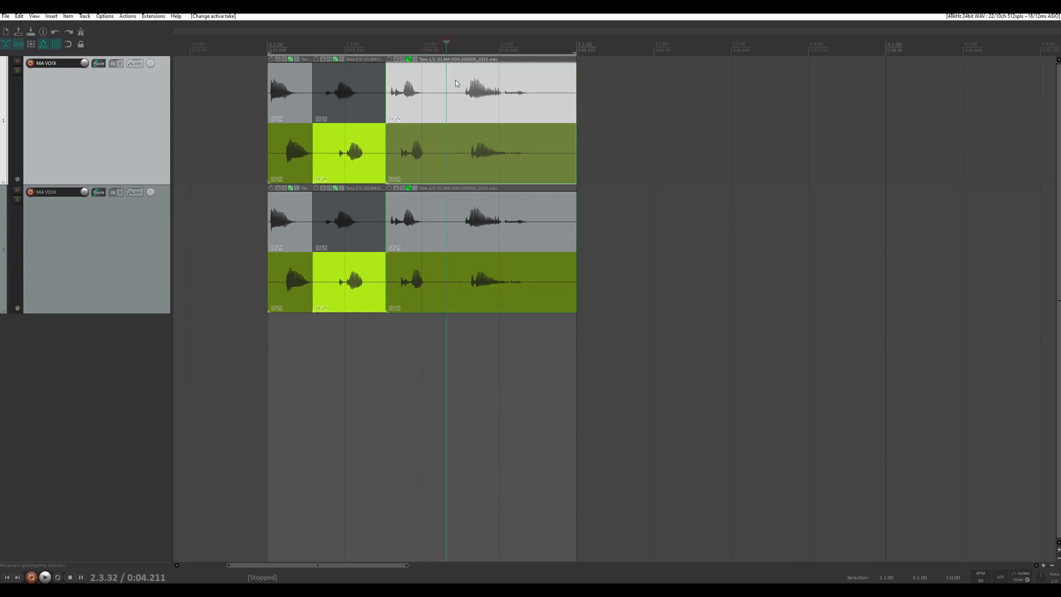
pyautogui.press('s')
pyautogui.click(488, 136)
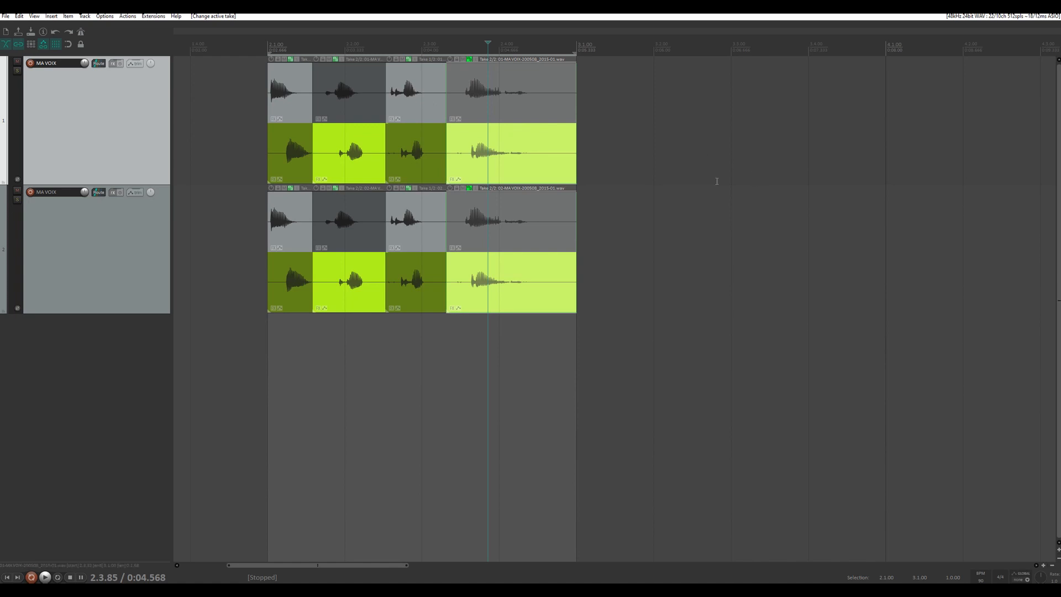
# - Reduce the track heights slightly and select all four segments on the upper track
pyautogui.scroll(-3, 690, 189)
pyautogui.scroll(2, 691, 188)
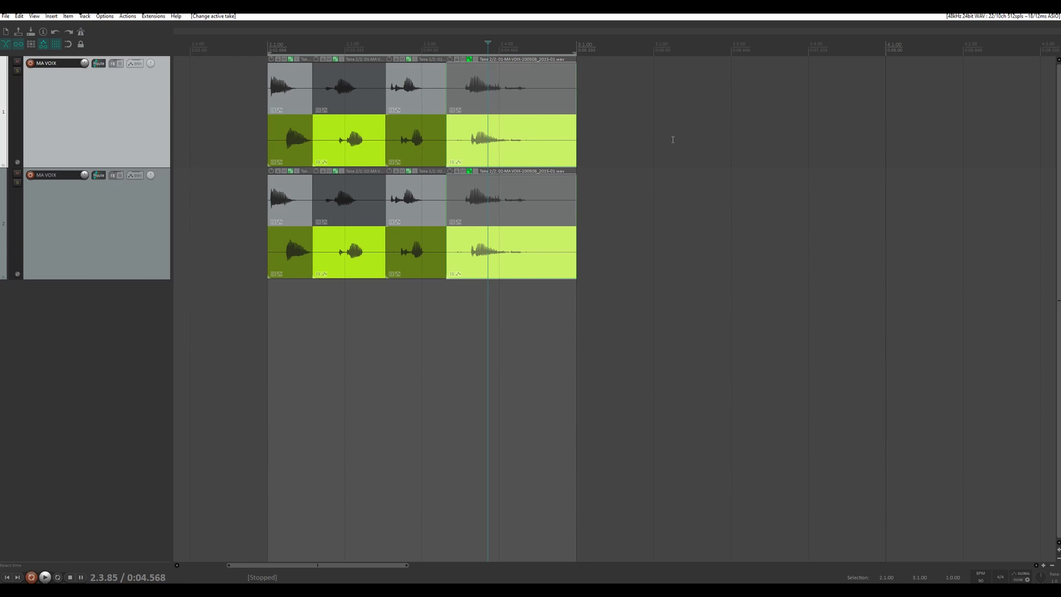
pyautogui.moveTo(672, 139); pyautogui.dragTo(231, 97)
pyautogui.scroll(3, 306, 104)
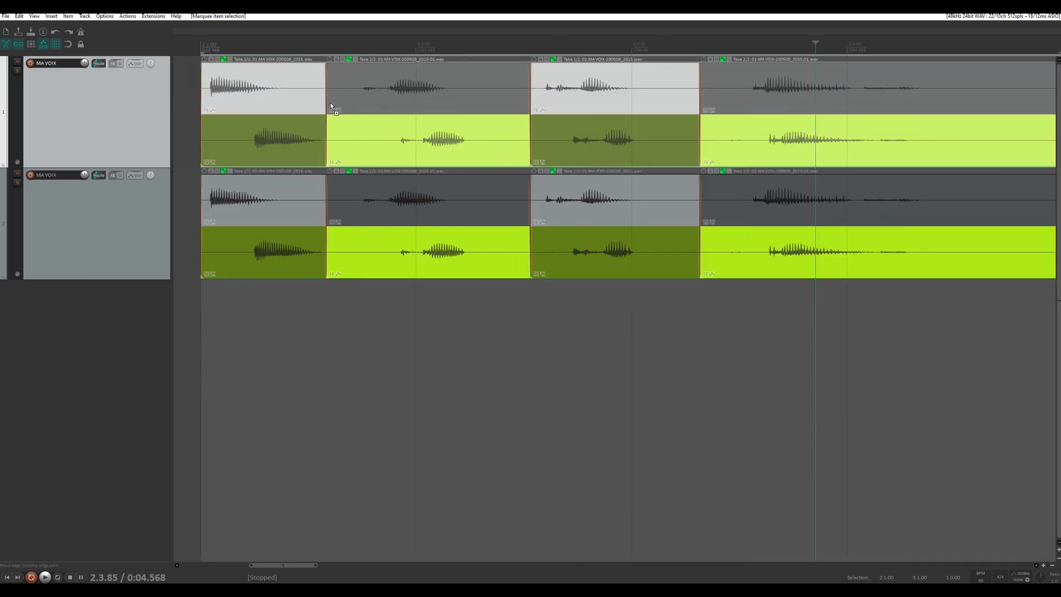
pyautogui.scroll(-3, 330, 102)
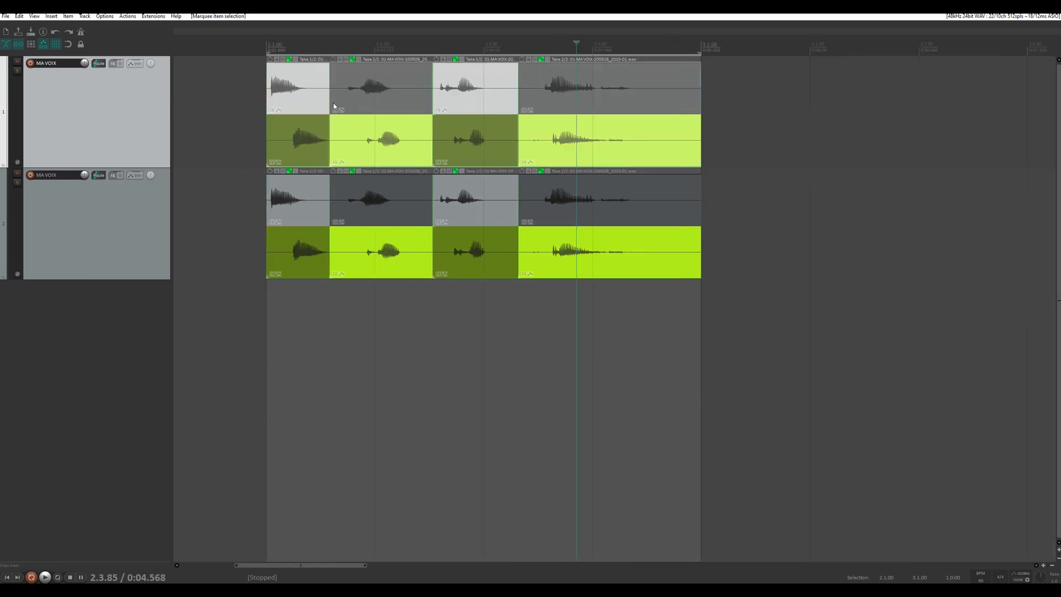
# - Open the media item properties, move the window clear of the items, and switch all selected segments to their second take
pyautogui.doubleClick(360, 70)
pyautogui.moveTo(686, 64); pyautogui.dragTo(815, 69)
pyautogui.click(372, 136)
pyautogui.click(410, 367)
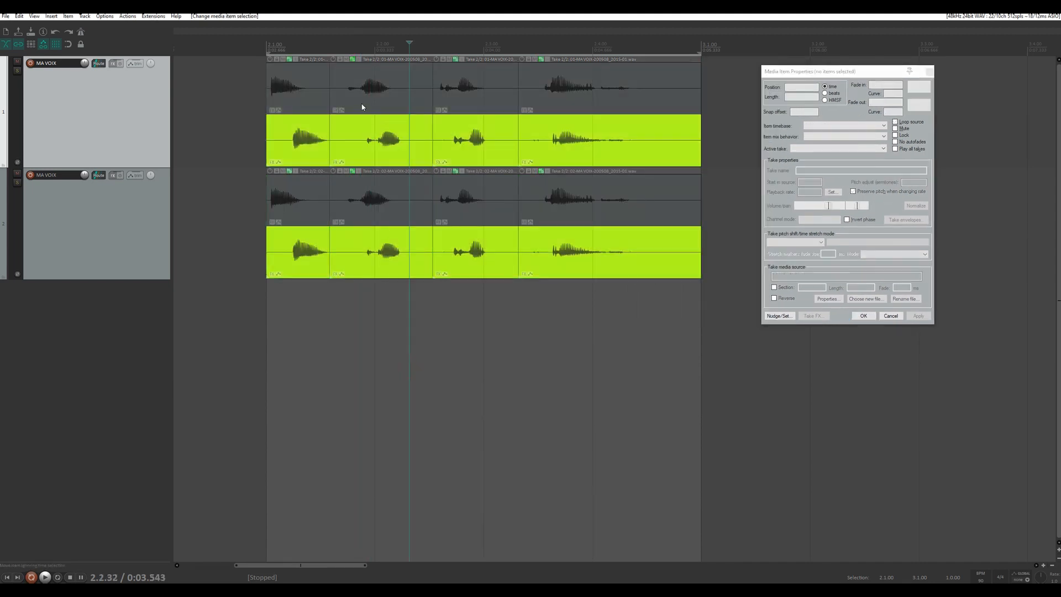
# - Activate the first take of the second segment on the upper track and lower its volume to about -8 dB
pyautogui.click(368, 86)
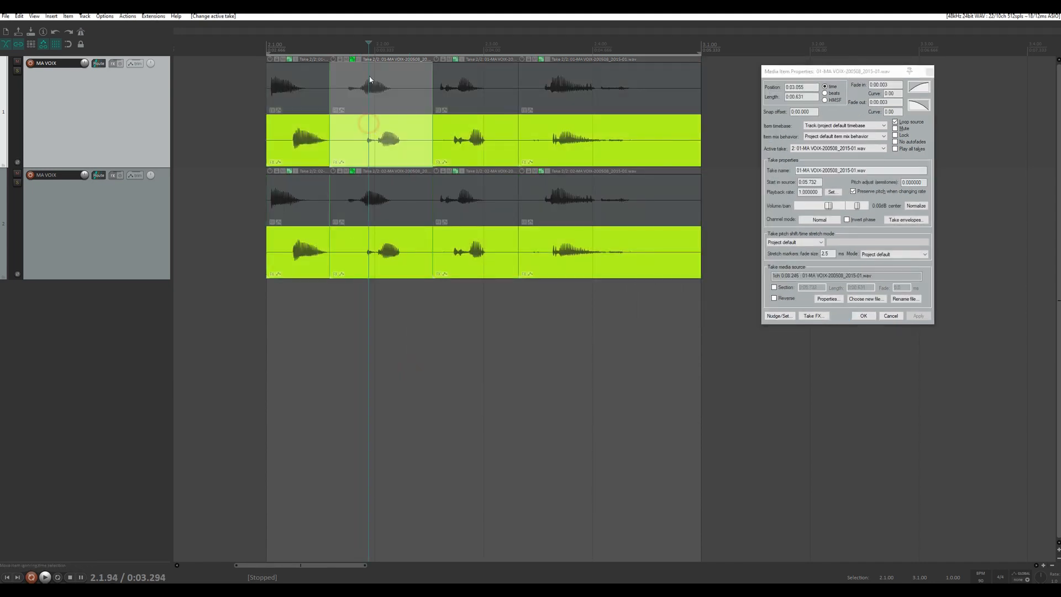
pyautogui.click(369, 75)
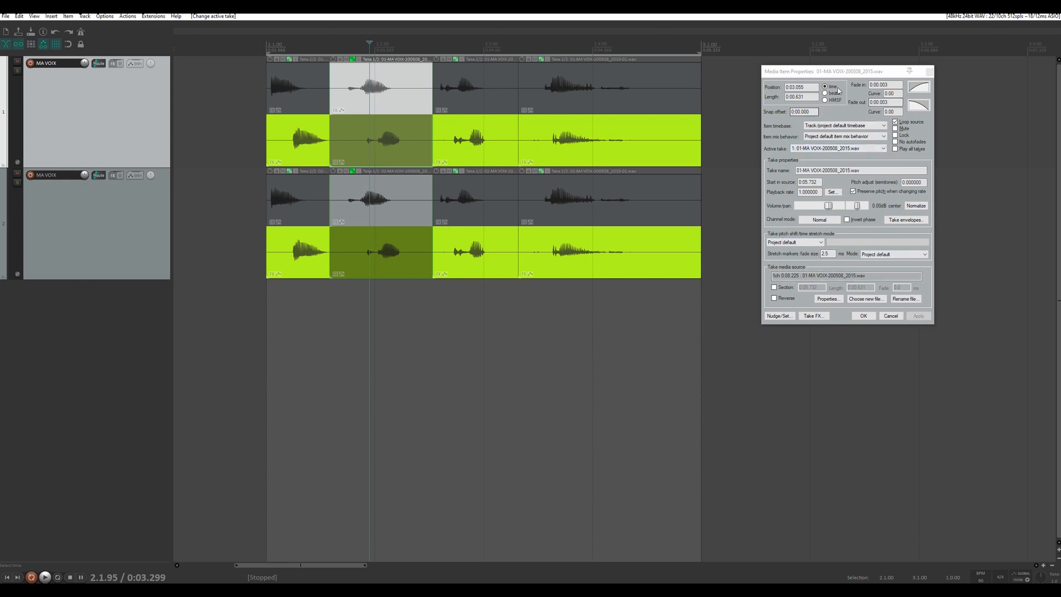
pyautogui.moveTo(820, 71); pyautogui.dragTo(783, 55)
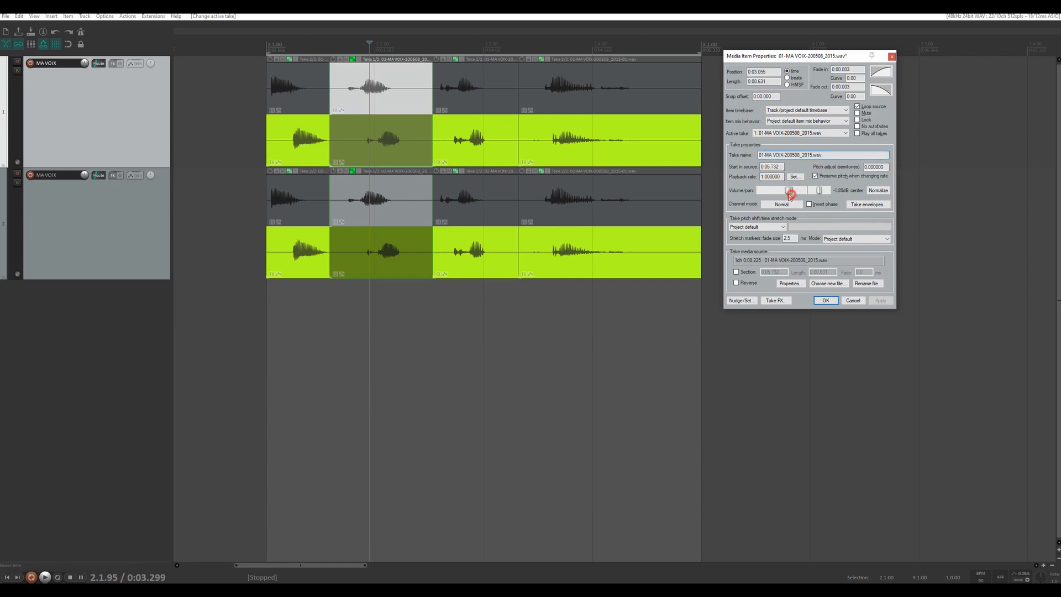
pyautogui.moveTo(791, 190); pyautogui.dragTo(784, 200)
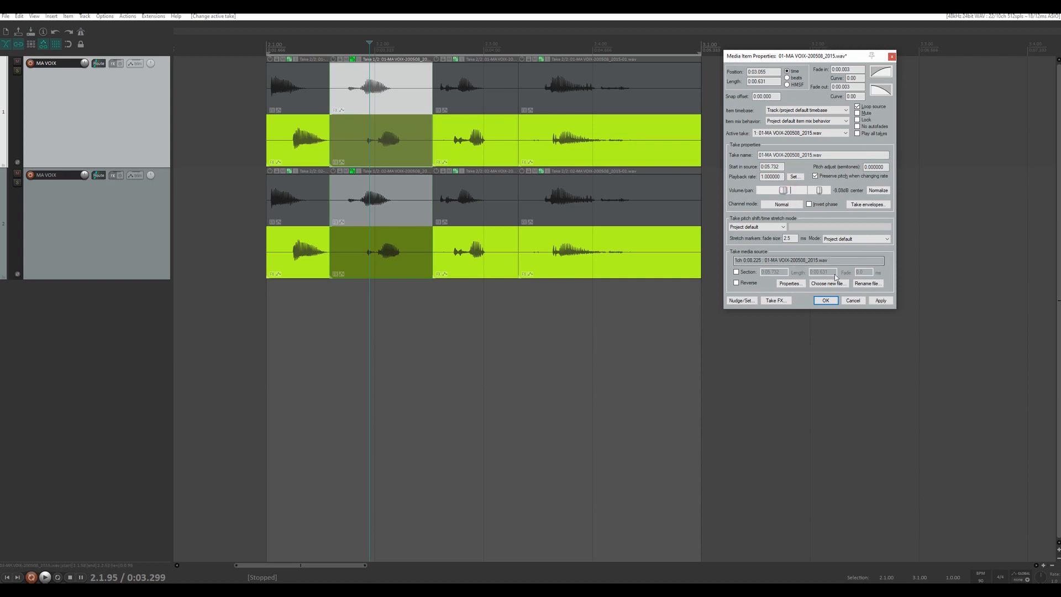
pyautogui.click(873, 301)
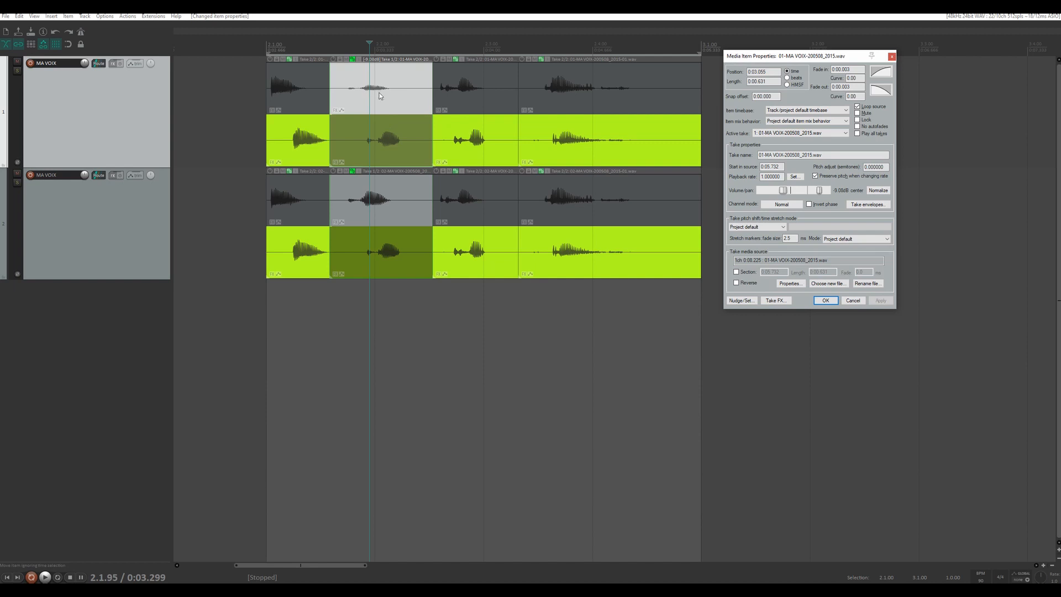
# - Switch the second segment to its second take and lower that take's volume to about -7.5 dB
pyautogui.click(376, 131)
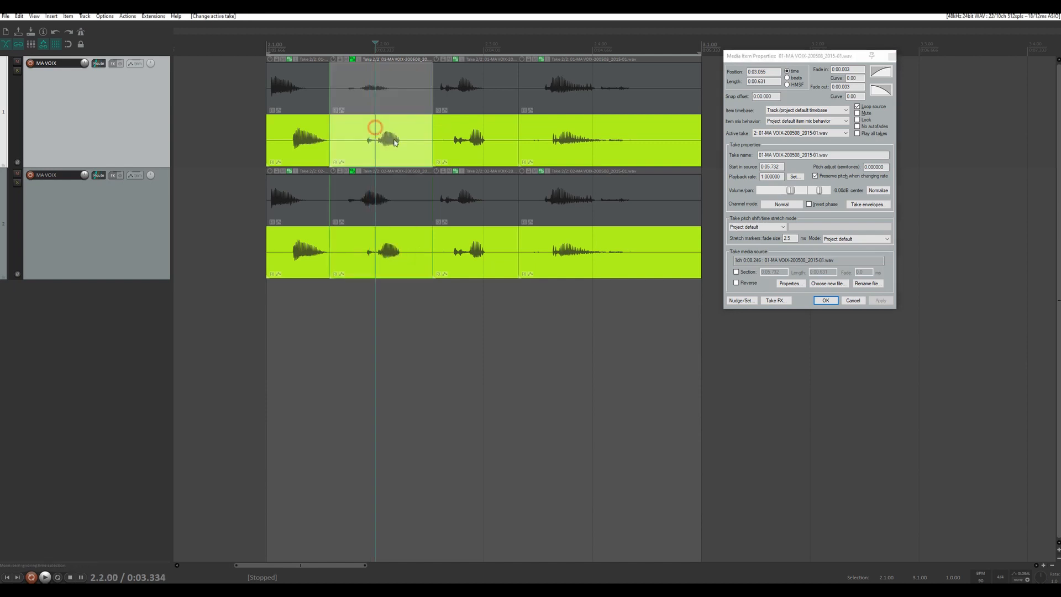
pyautogui.moveTo(791, 193); pyautogui.dragTo(784, 194)
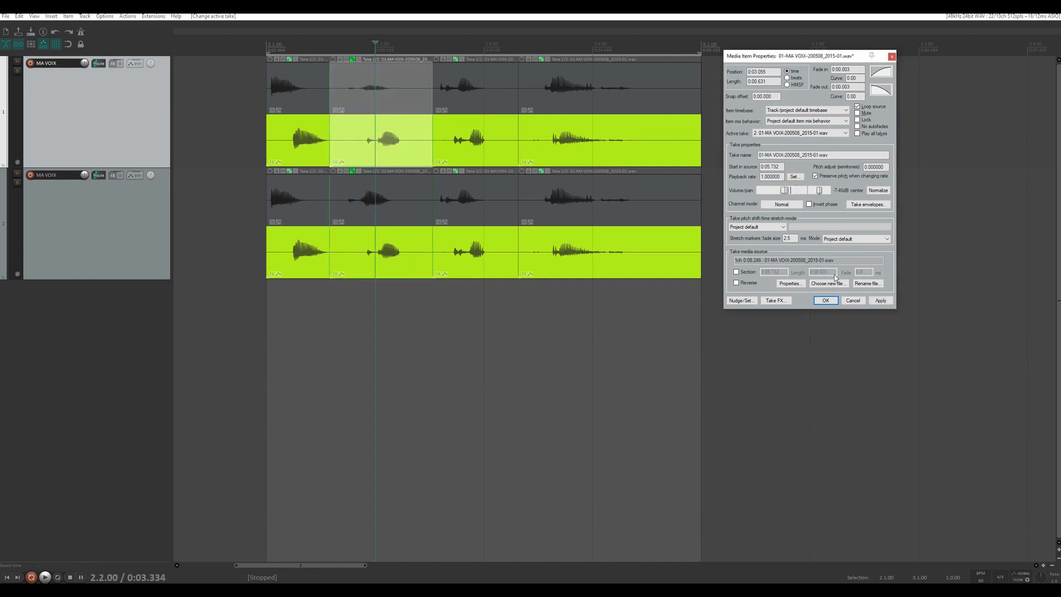
pyautogui.click(880, 300)
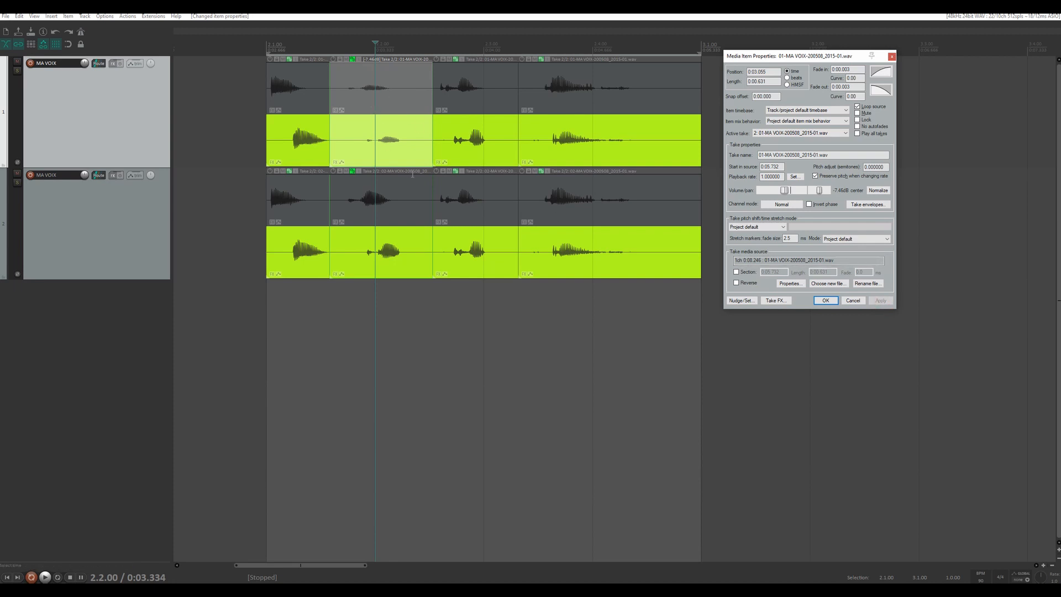
# - Alternate the second segment between its two takes to compare their properties, ending on the first take
pyautogui.click(373, 76)
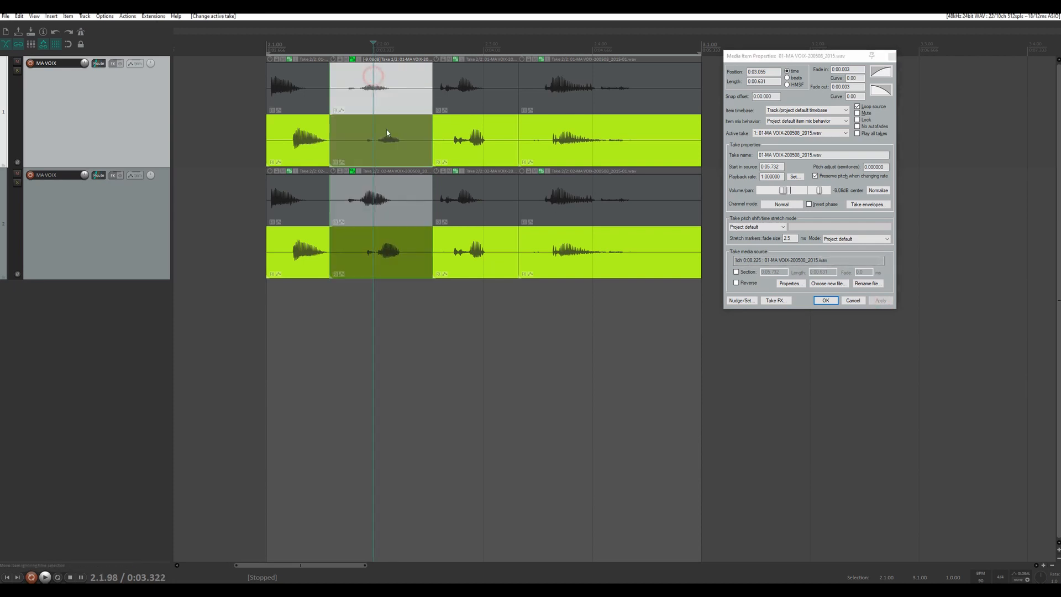
pyautogui.click(387, 130)
pyautogui.click(375, 89)
pyautogui.click(377, 124)
pyautogui.click(372, 80)
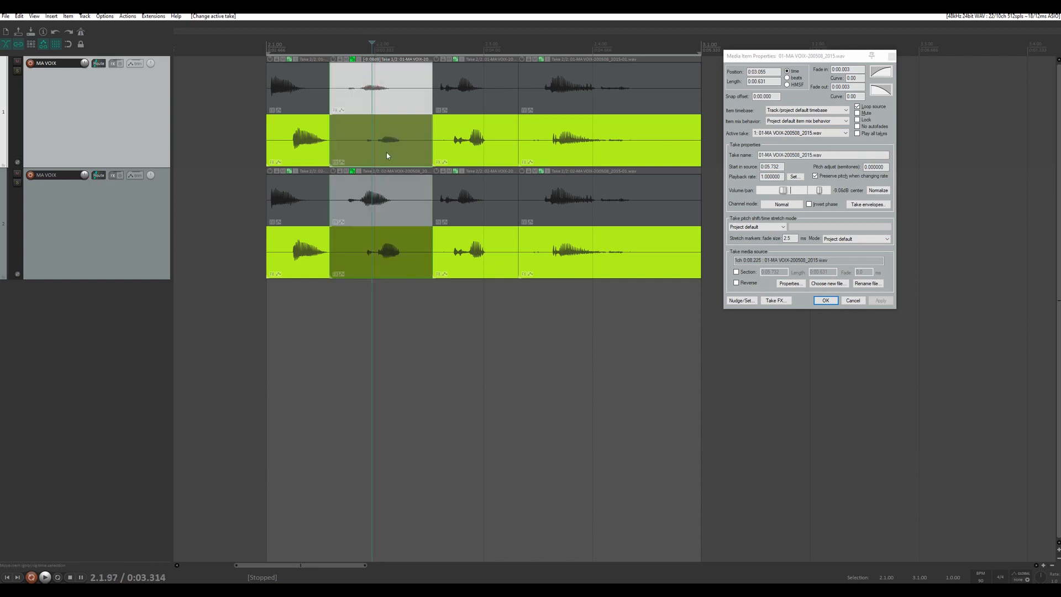